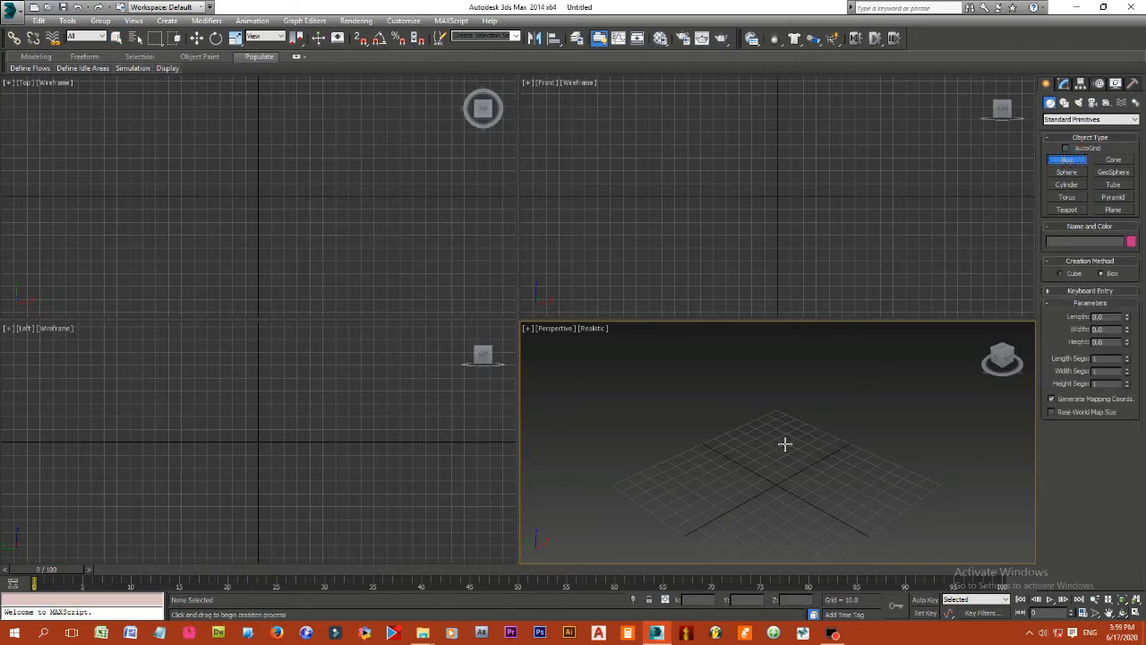
Step: Create a flat box on the perspective grid, about 87.8 long, 98.8 wide and 5.2 high
left_click_drag(785, 443, 775, 579)
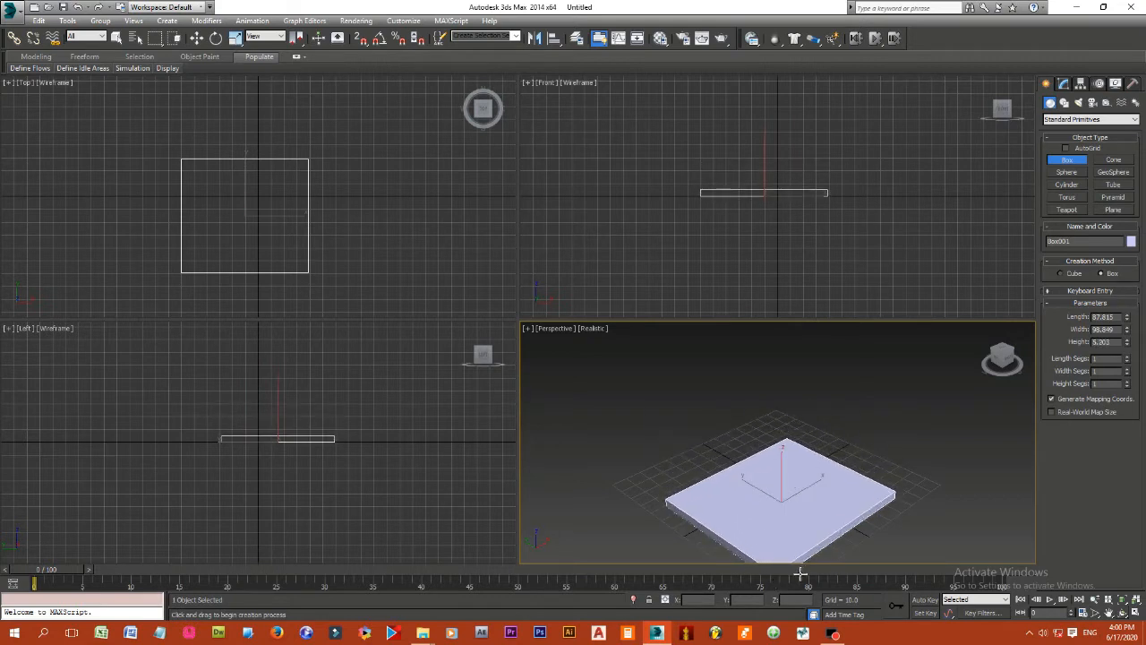
left_click(800, 573)
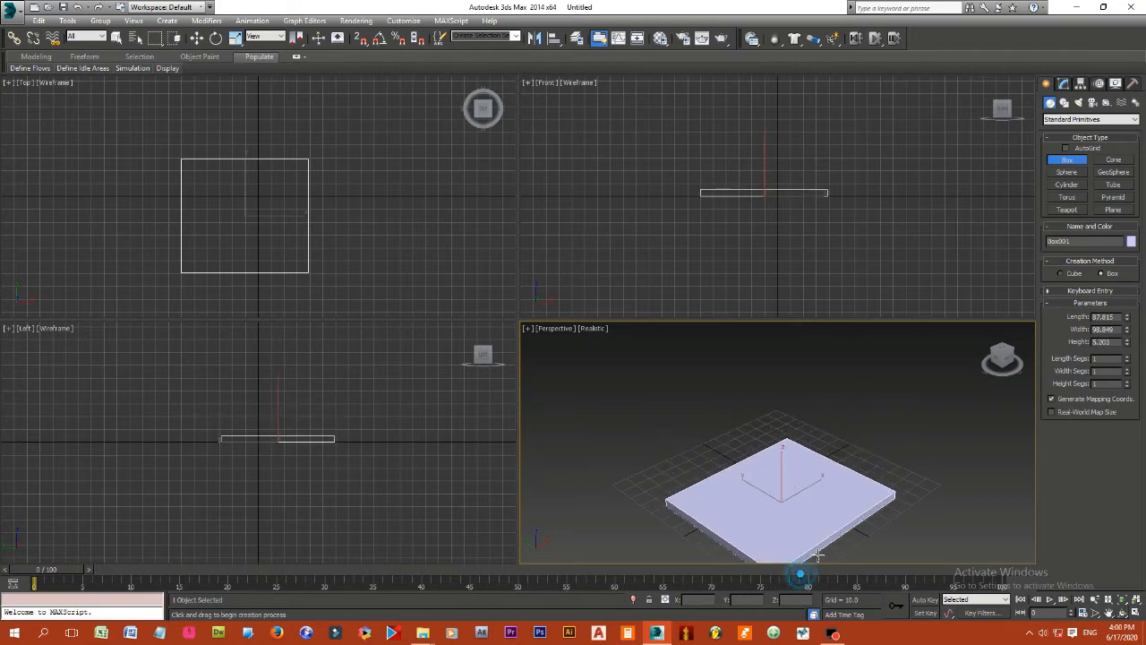
Step: Clone the flat box as one independent copy about 15.7 units straight below the original
left_click(1111, 613)
left_click_drag(962, 549, 959, 537)
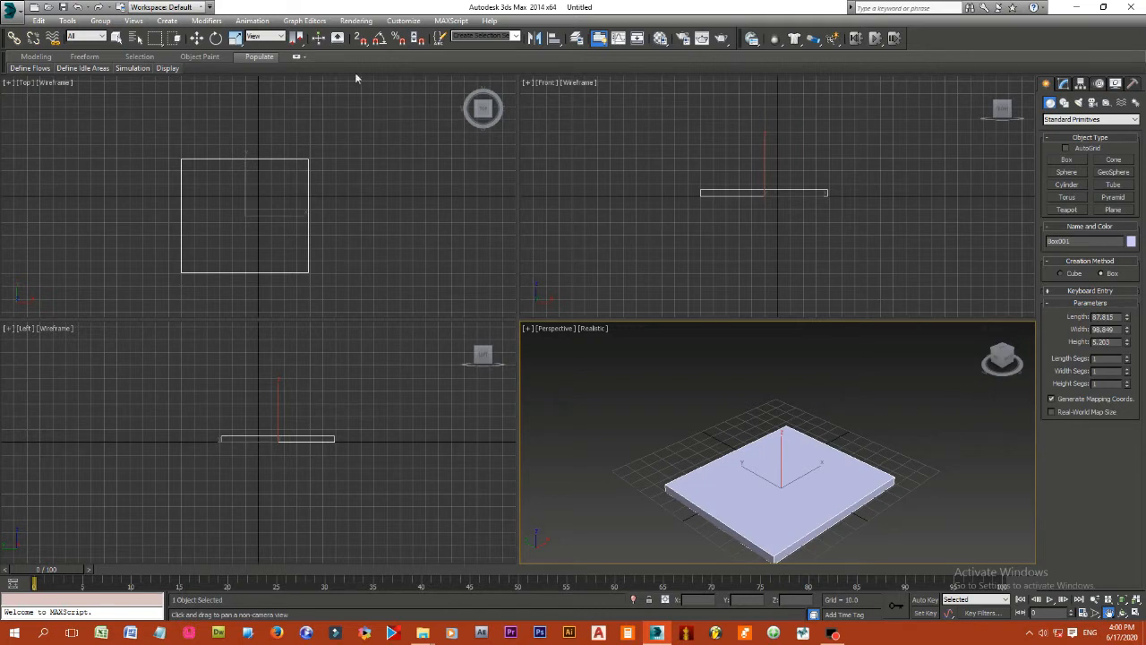
left_click(198, 39)
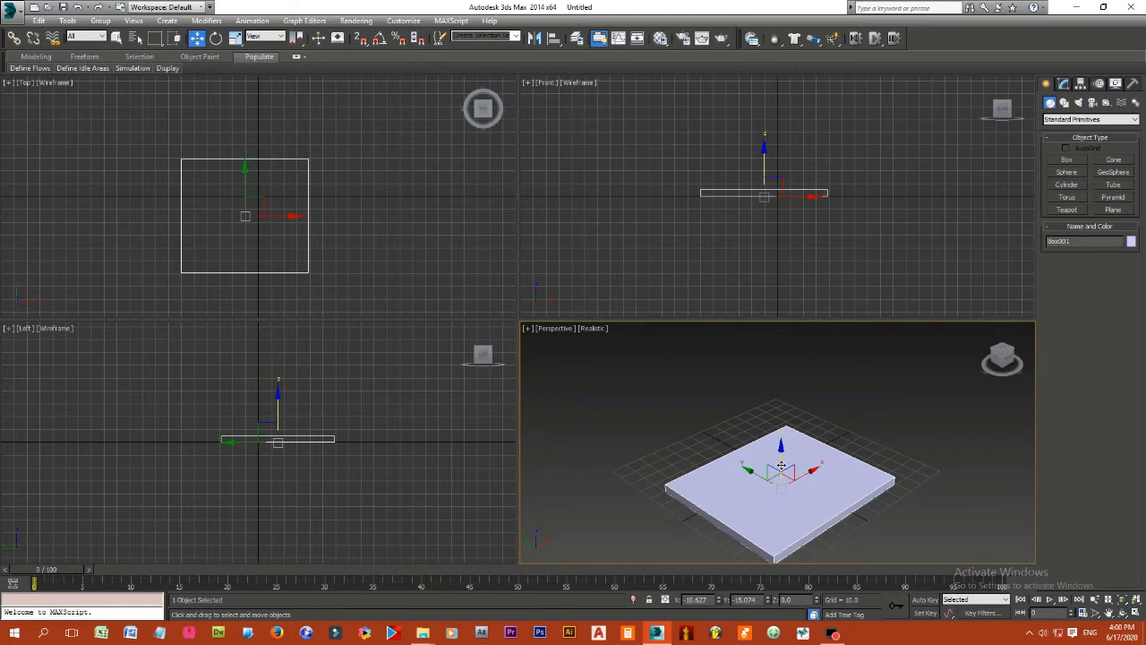
left_click_drag(781, 465, 785, 488, "shift")
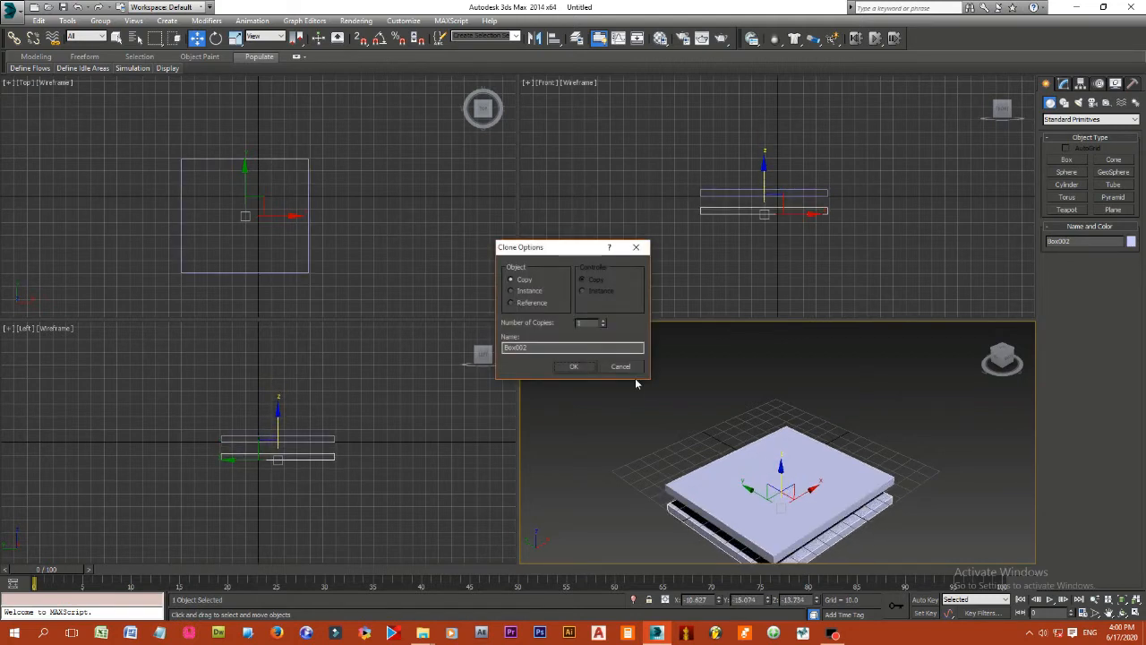
left_click(576, 367)
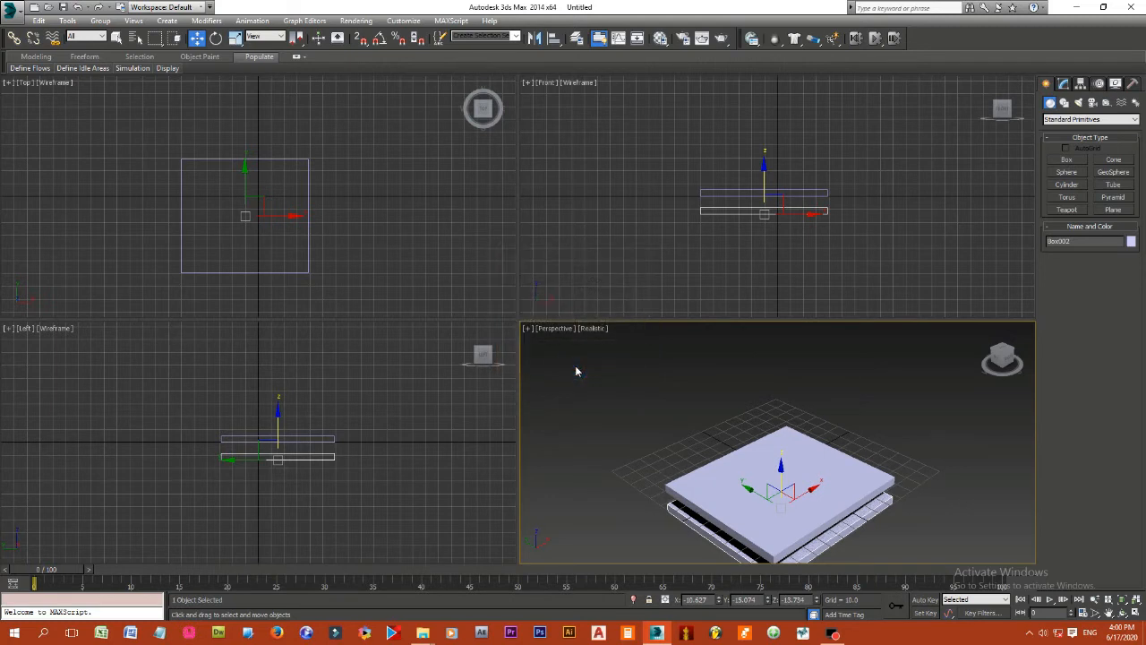
Step: Divide the upper box into 8 length segments
left_click(852, 468)
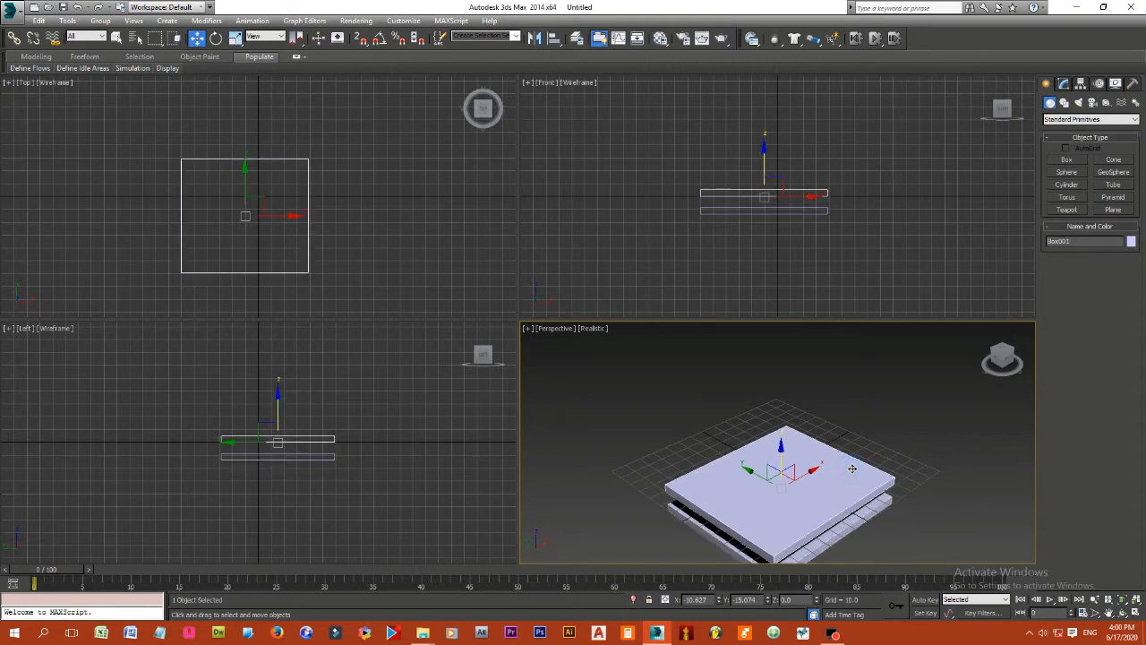
left_click(1063, 82)
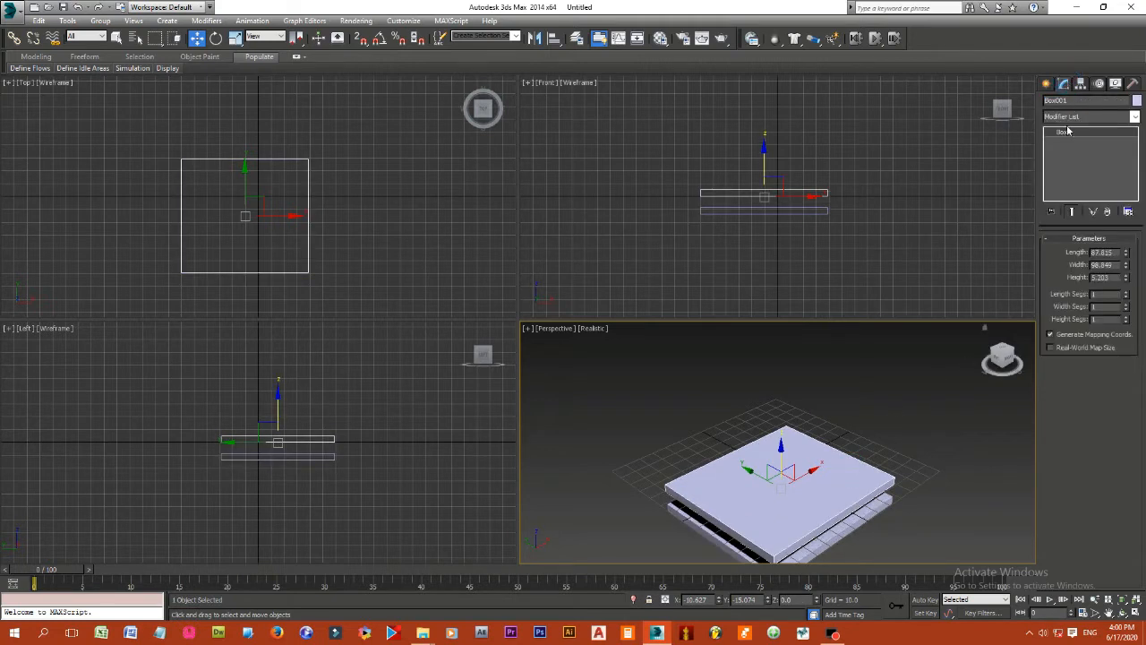
left_click(1127, 292)
left_click(1127, 293)
left_click(1126, 293)
left_click(1126, 293)
left_click(1126, 294)
left_click(1126, 294)
left_click(1126, 294)
left_click(1126, 294)
left_click(1127, 294)
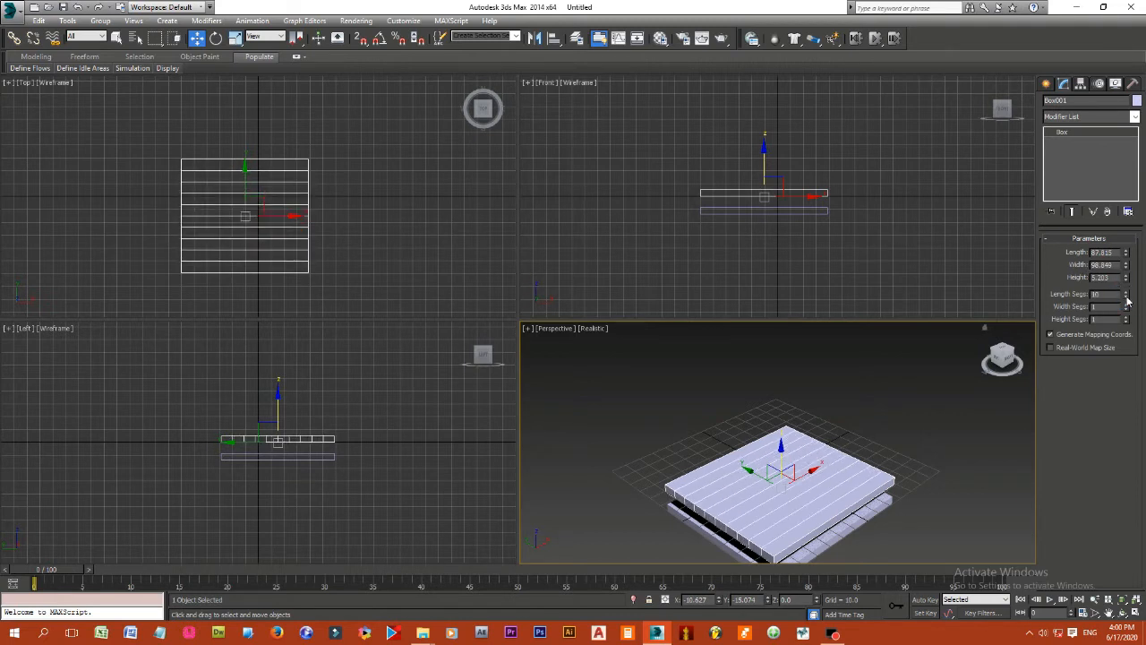
left_click(1126, 297)
left_click(1126, 297)
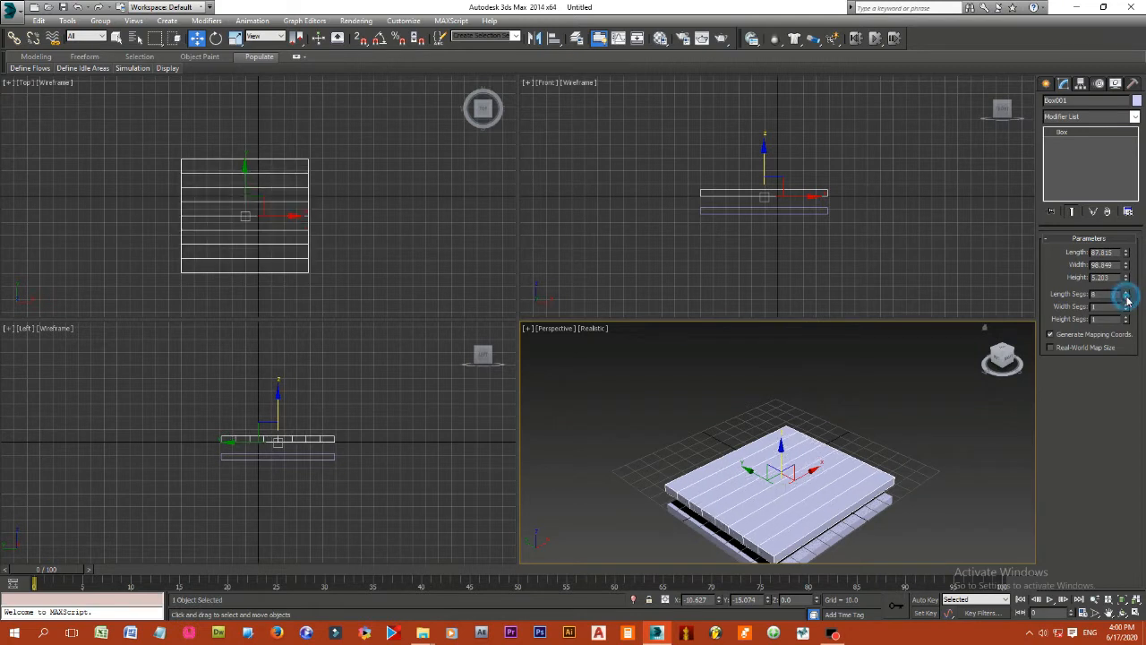
Step: Divide the upper box into 8 width segments
left_click(1126, 304)
left_click(1127, 304)
left_click(1127, 305)
left_click(1127, 305)
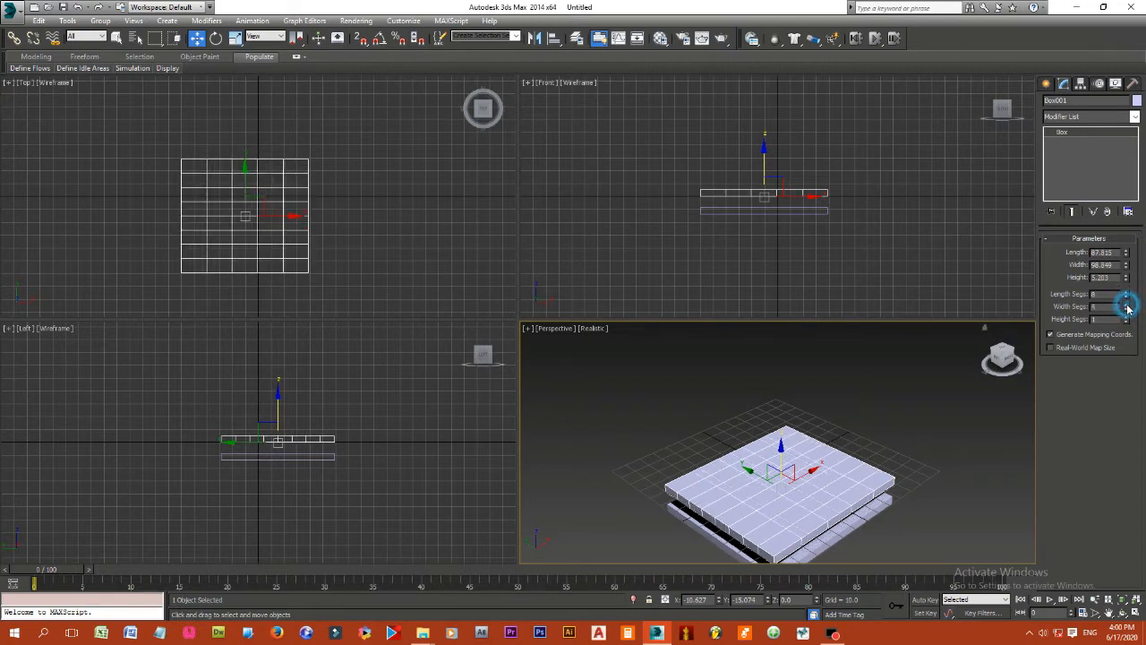
left_click(1126, 305)
left_click(1126, 304)
left_click(1126, 304)
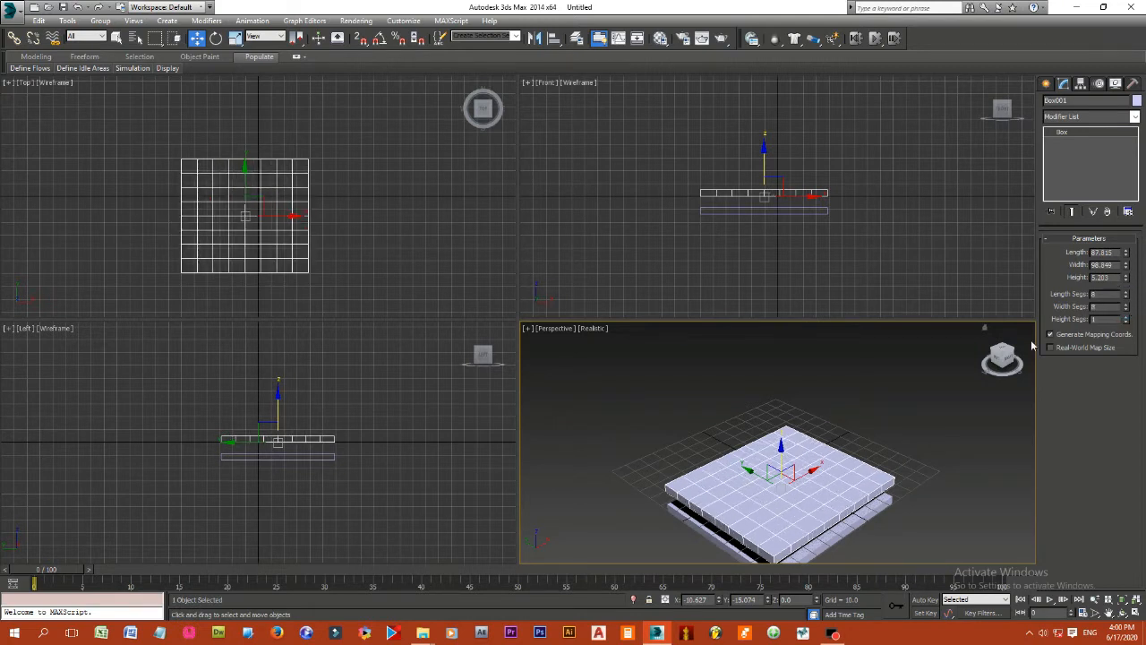
Step: Apply an Edit Mesh modifier to the segmented box and switch to polygon selection
left_click(786, 430)
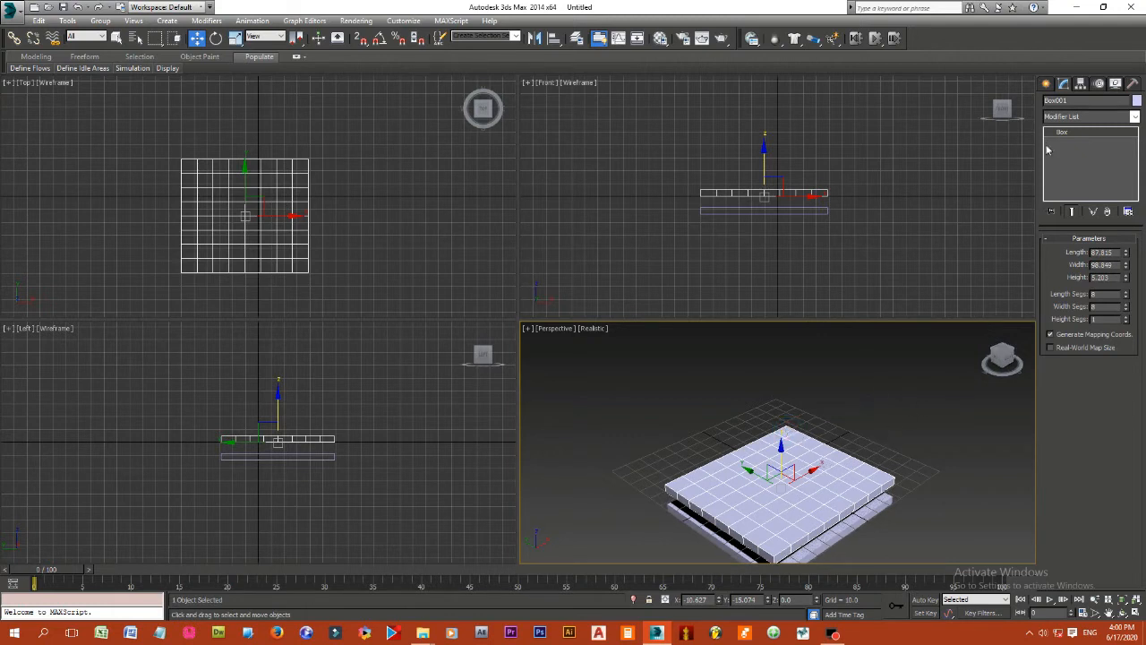
left_click(1134, 119)
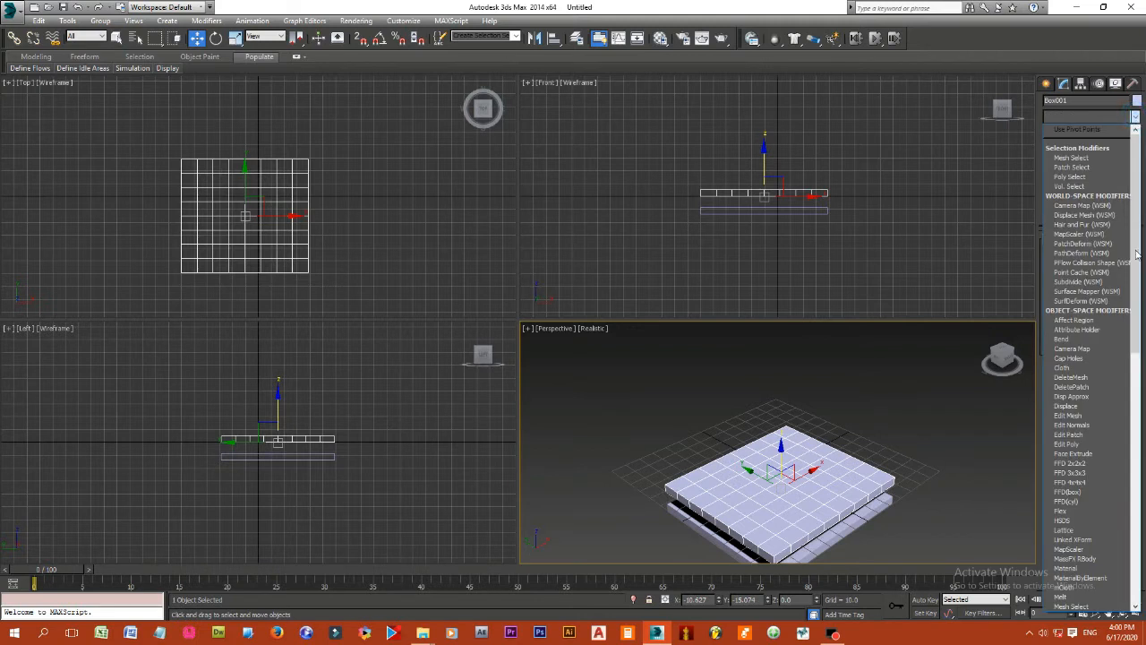
left_click(1084, 415)
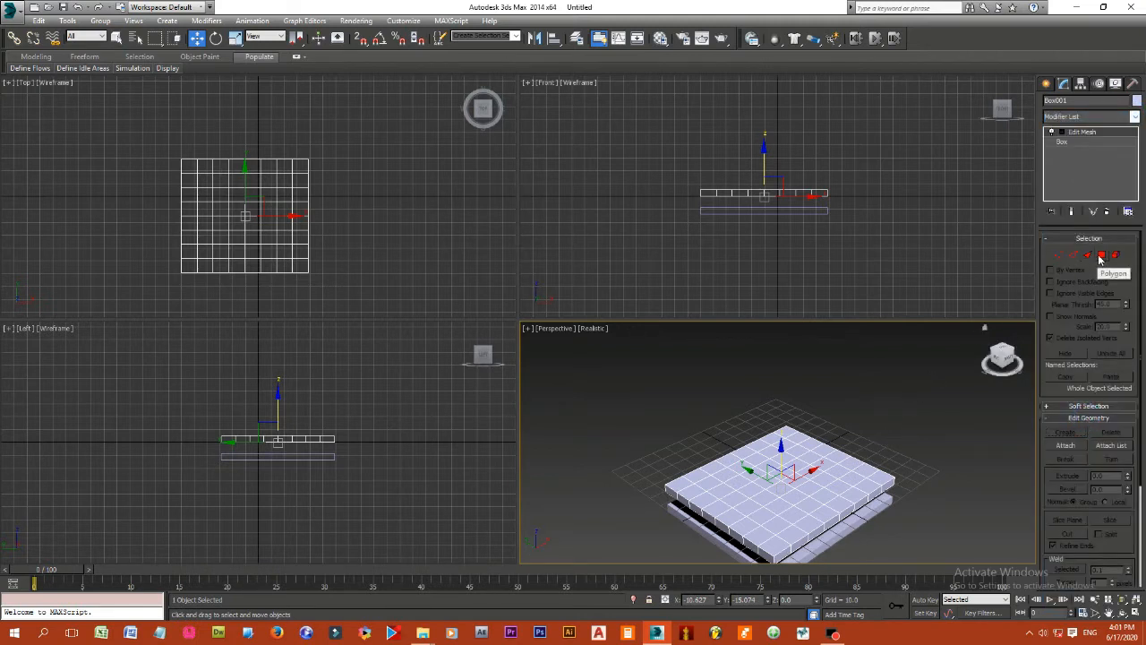
left_click(1101, 254)
Step: Extrude the top polygon at the box's far corner by about 2 units and raise it to about Z 95 as a leg
left_click(787, 433)
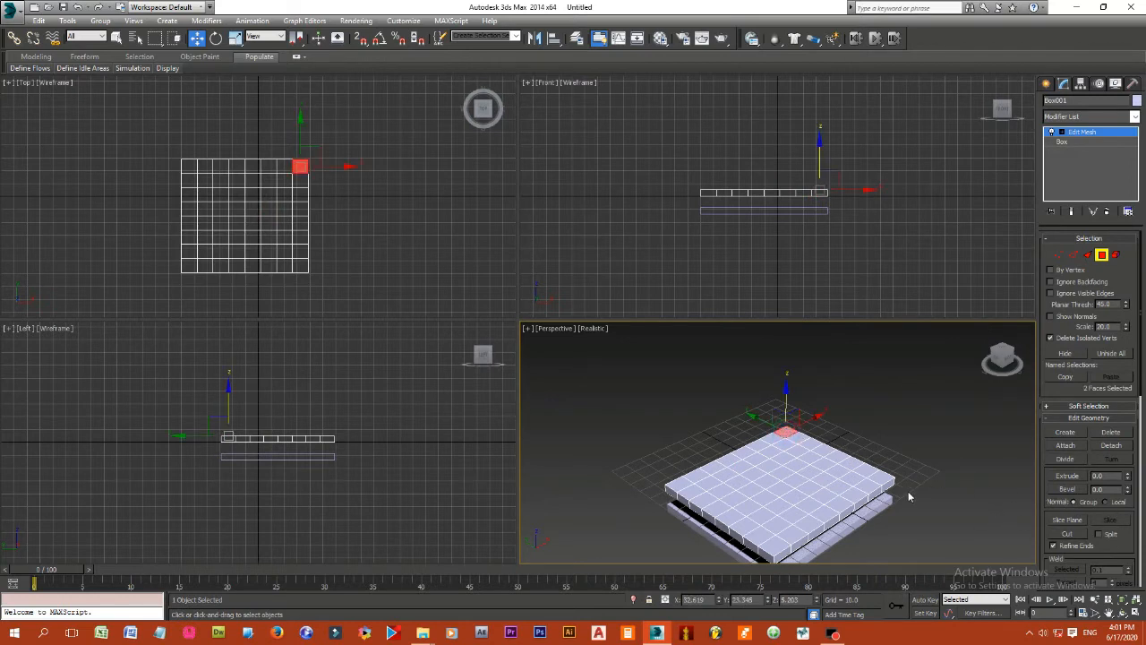
scroll(909, 497, "down", 2)
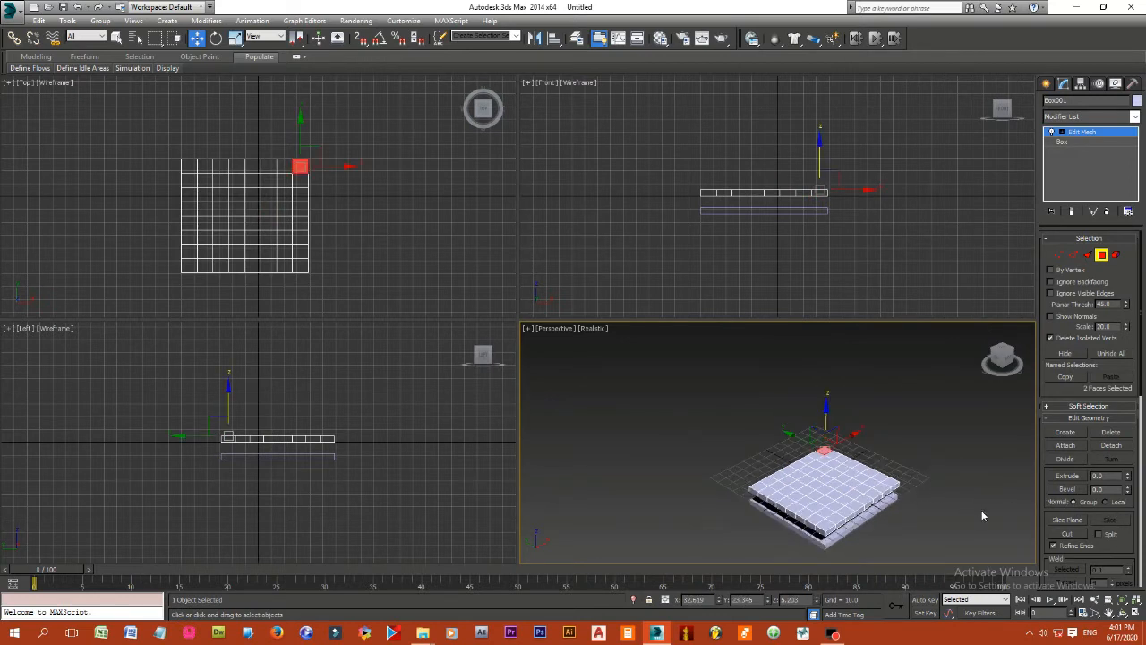
left_click(1109, 613)
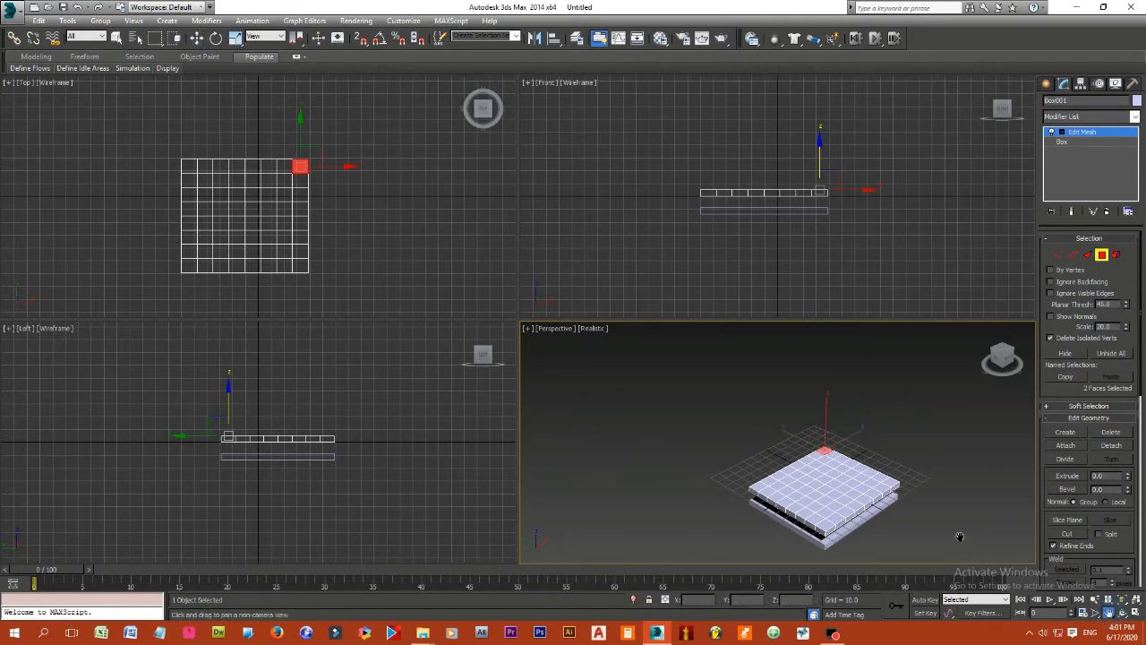
left_click_drag(958, 537, 924, 543)
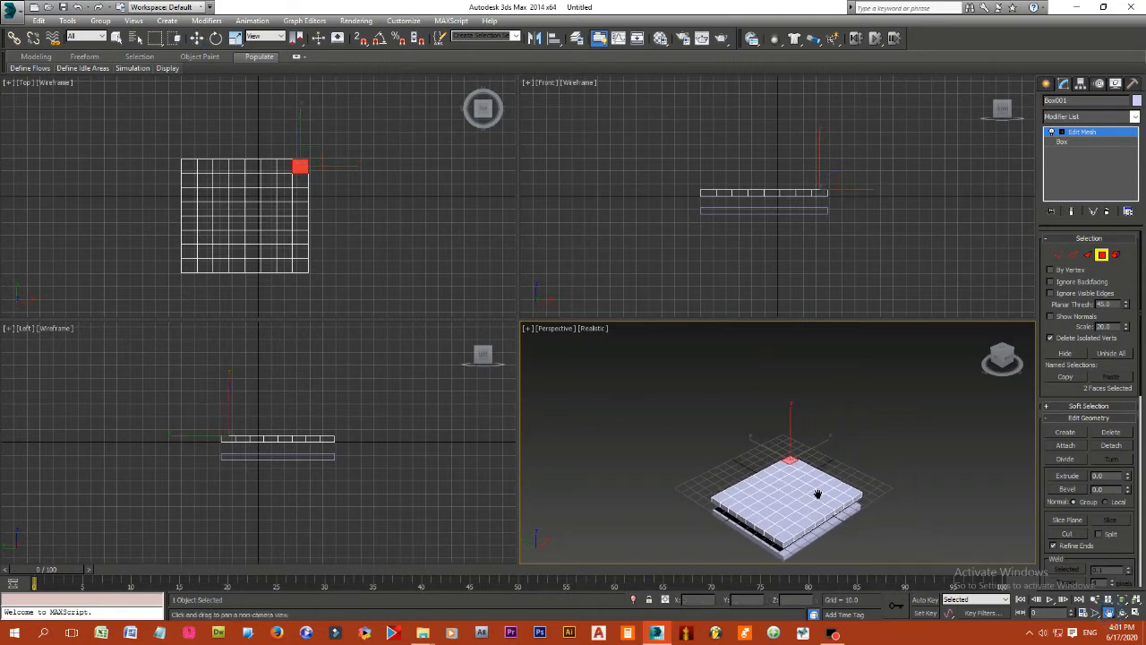
left_click(197, 38)
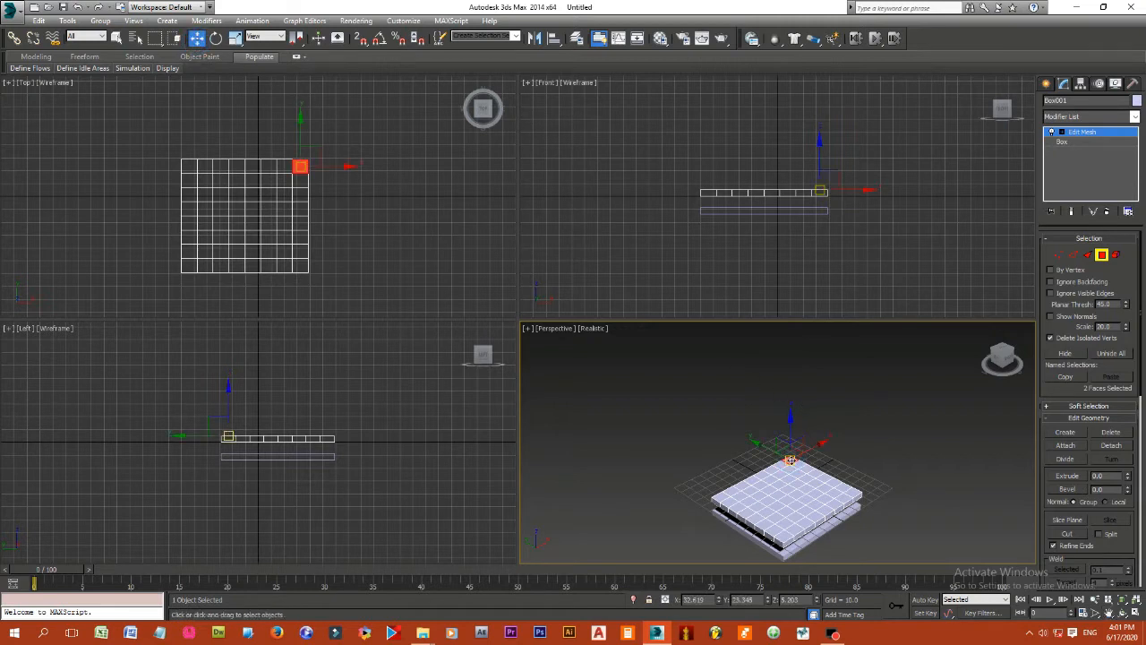
left_click(1130, 478)
left_click_drag(1129, 475, 1129, 475)
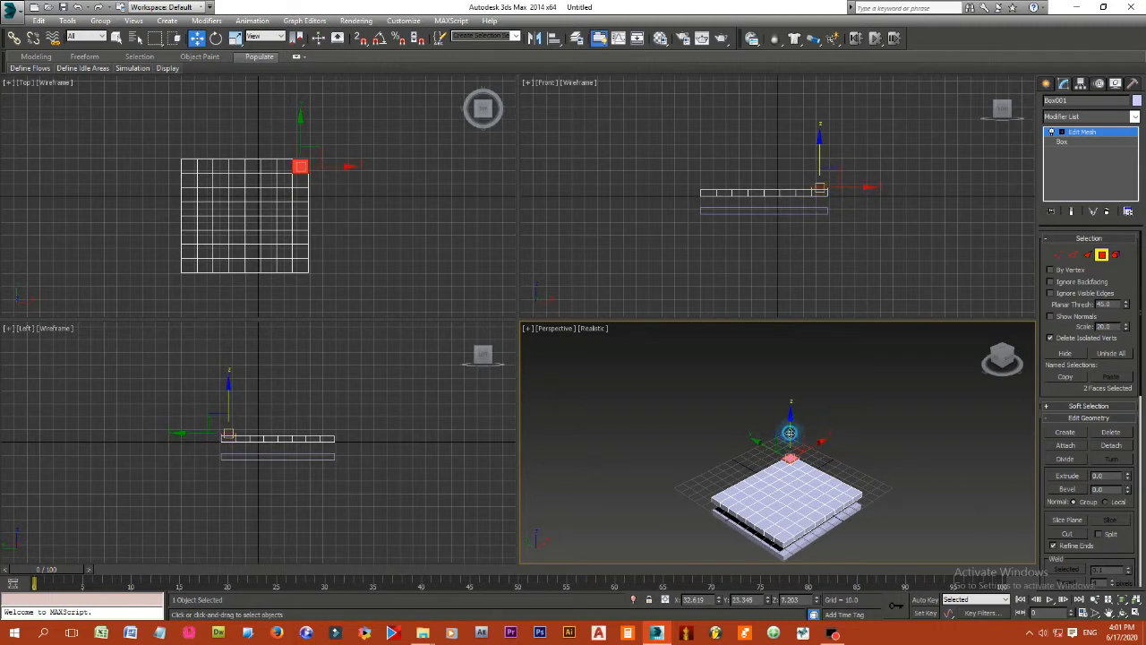
left_click_drag(788, 432, 781, 349)
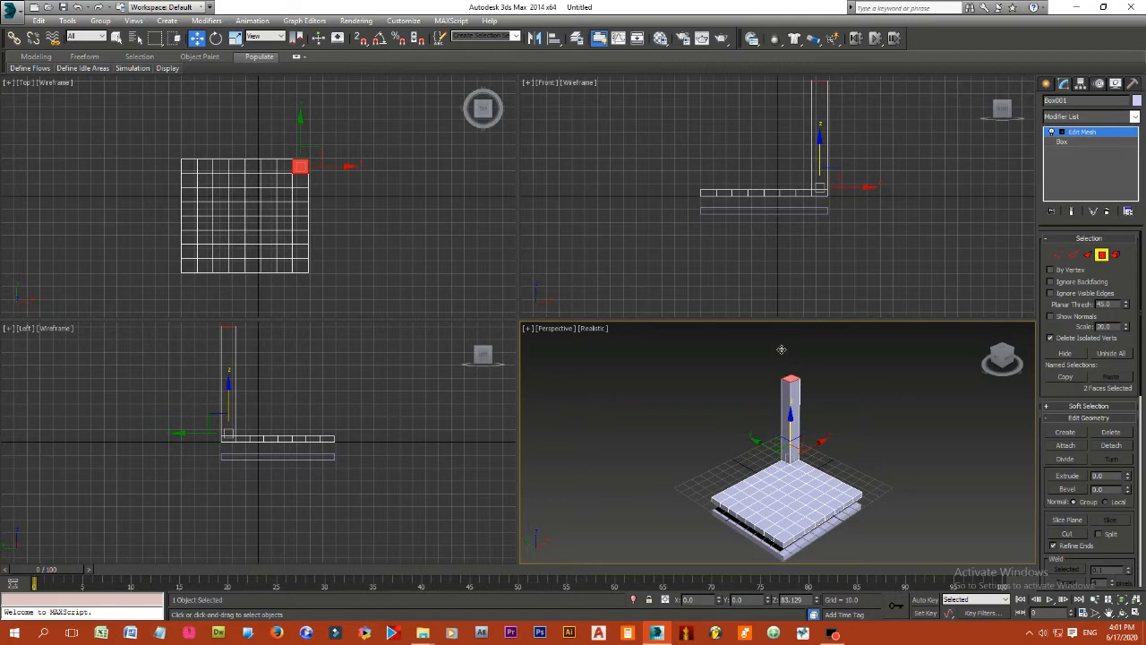
left_click_drag(780, 349, 780, 343)
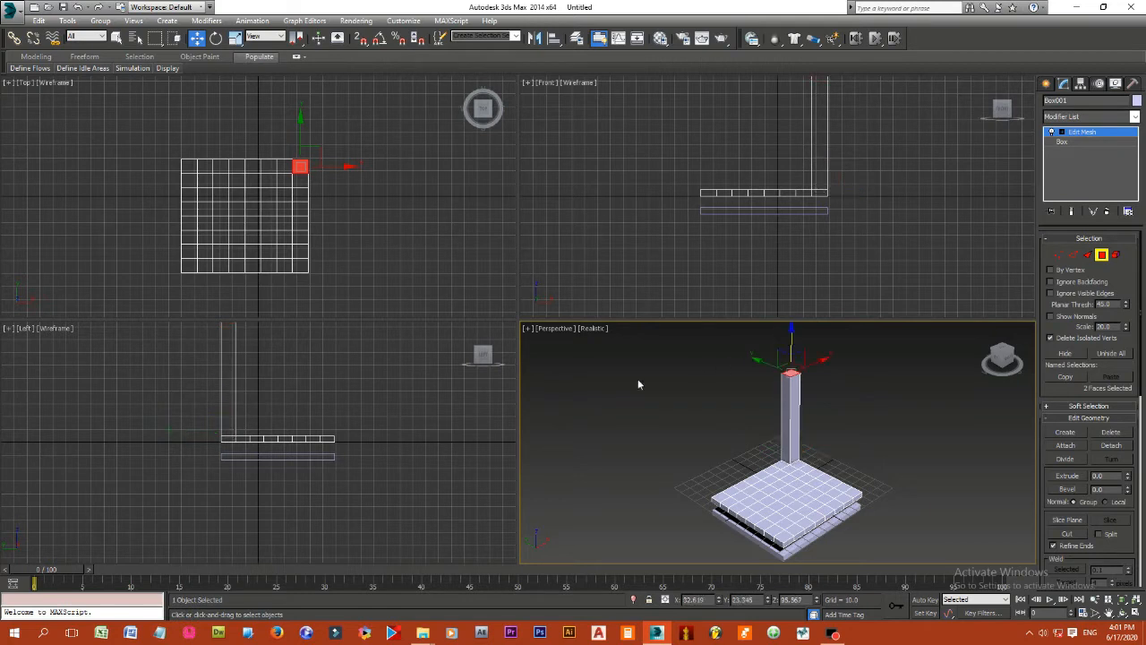
Step: Lengthen the first leg by raising its top polygon to about Z 120
left_click(404, 409)
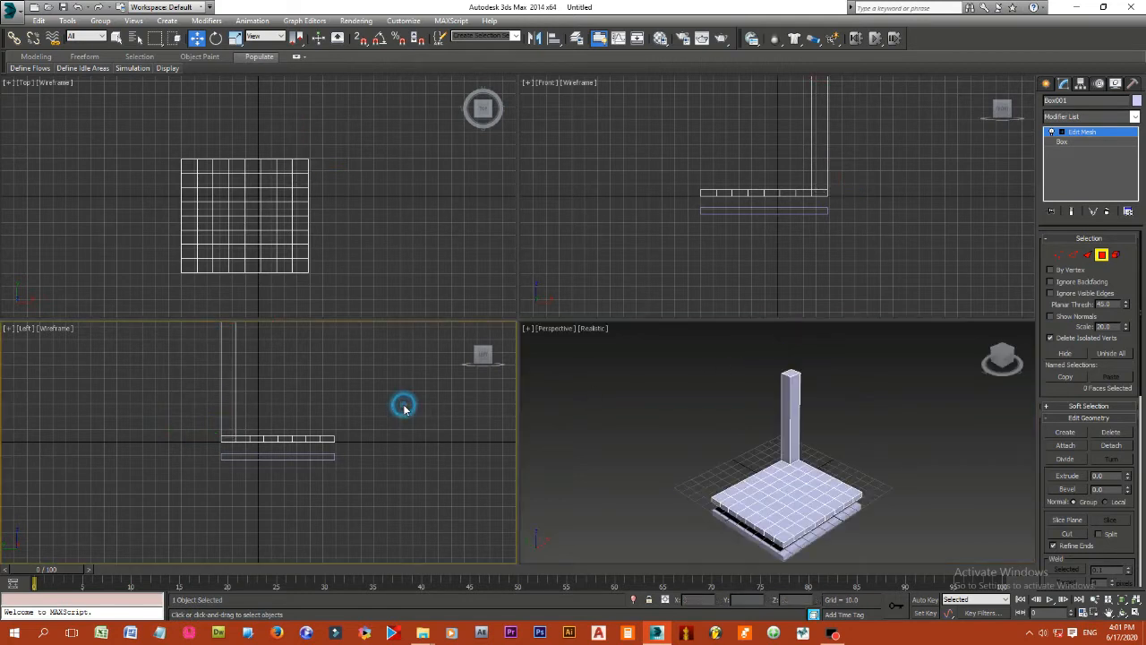
left_click(1108, 613)
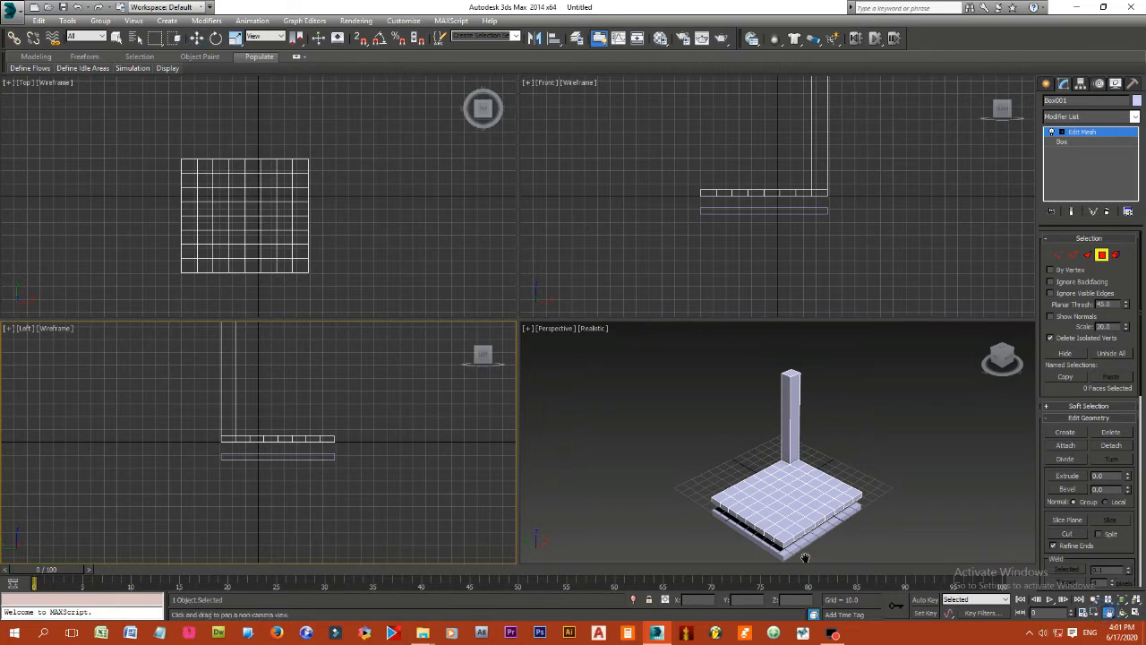
left_click_drag(463, 459, 450, 516)
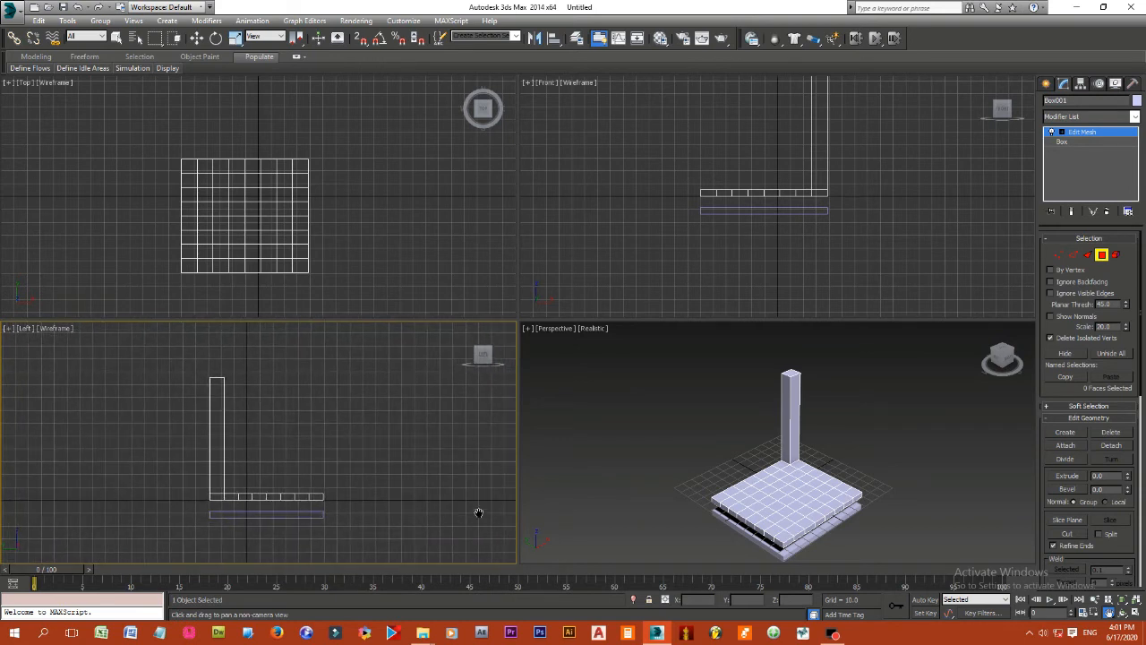
left_click(794, 495)
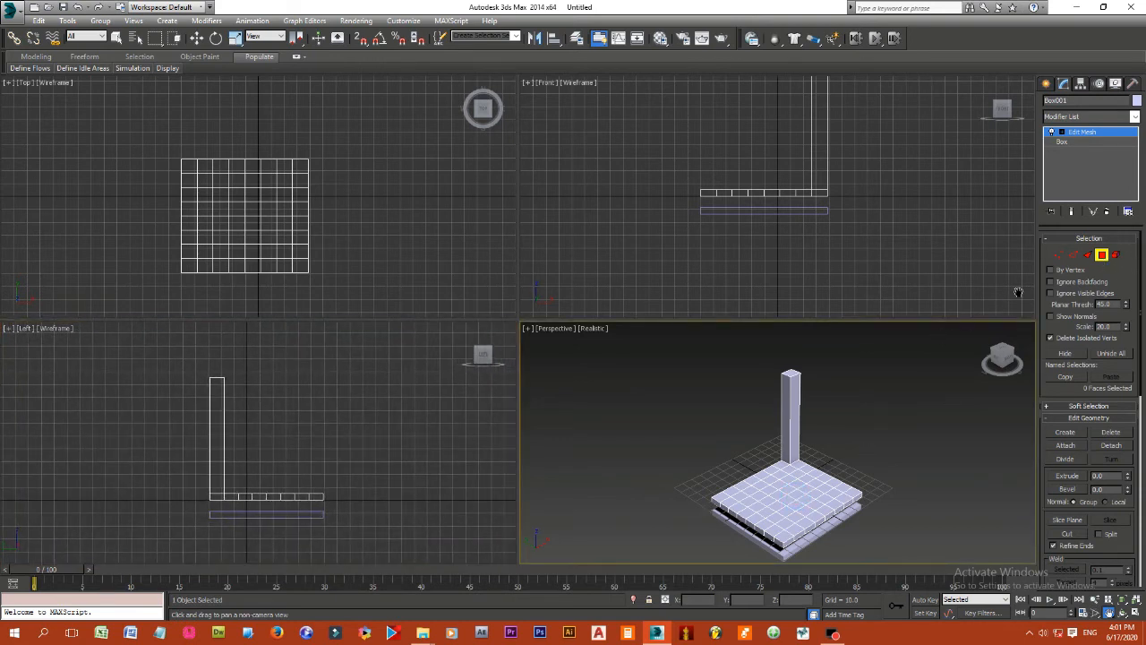
left_click(198, 40)
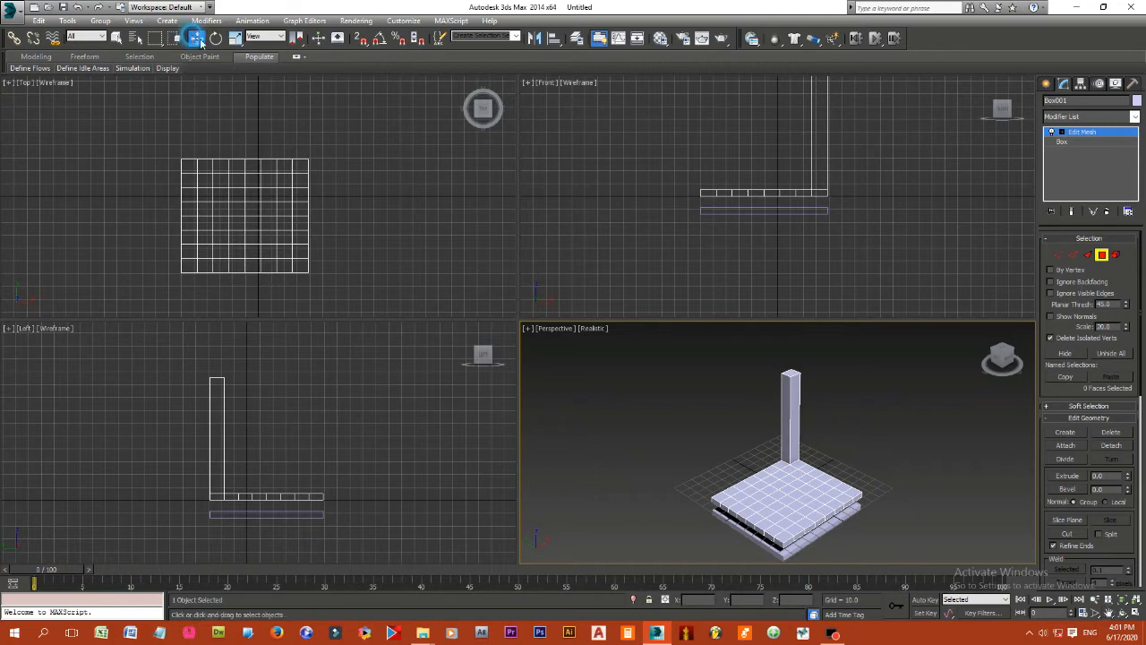
left_click(792, 373)
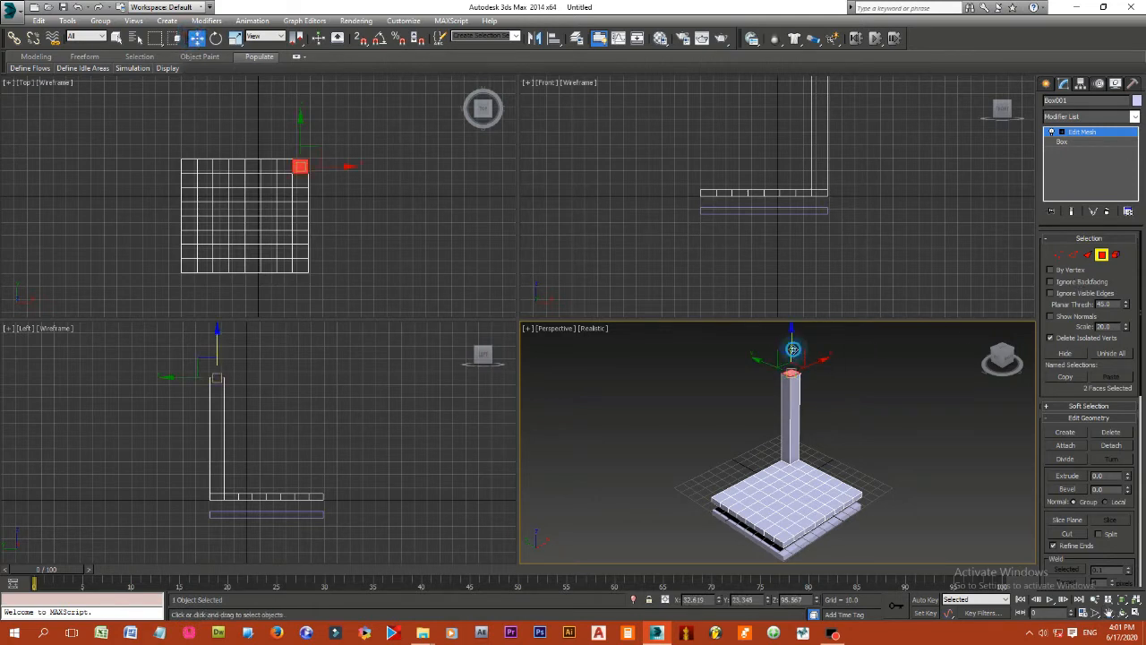
left_click_drag(792, 350, 795, 325)
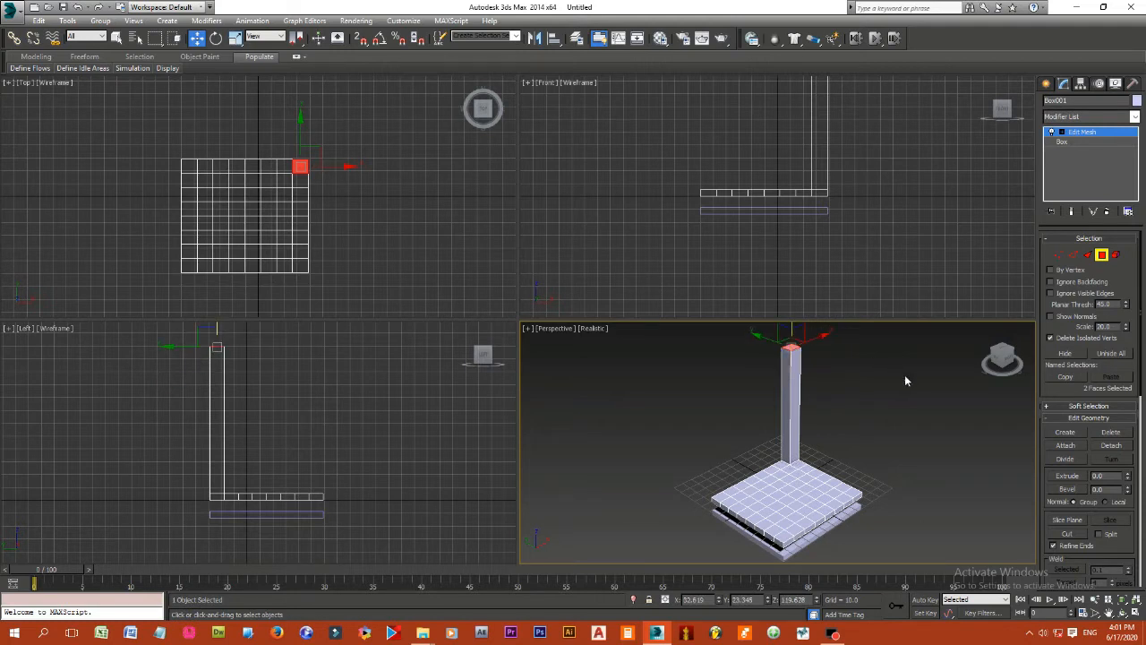
Step: Extrude the corner polygon at the lower right of the Top view and raise it to about the first leg's height
left_click(852, 492)
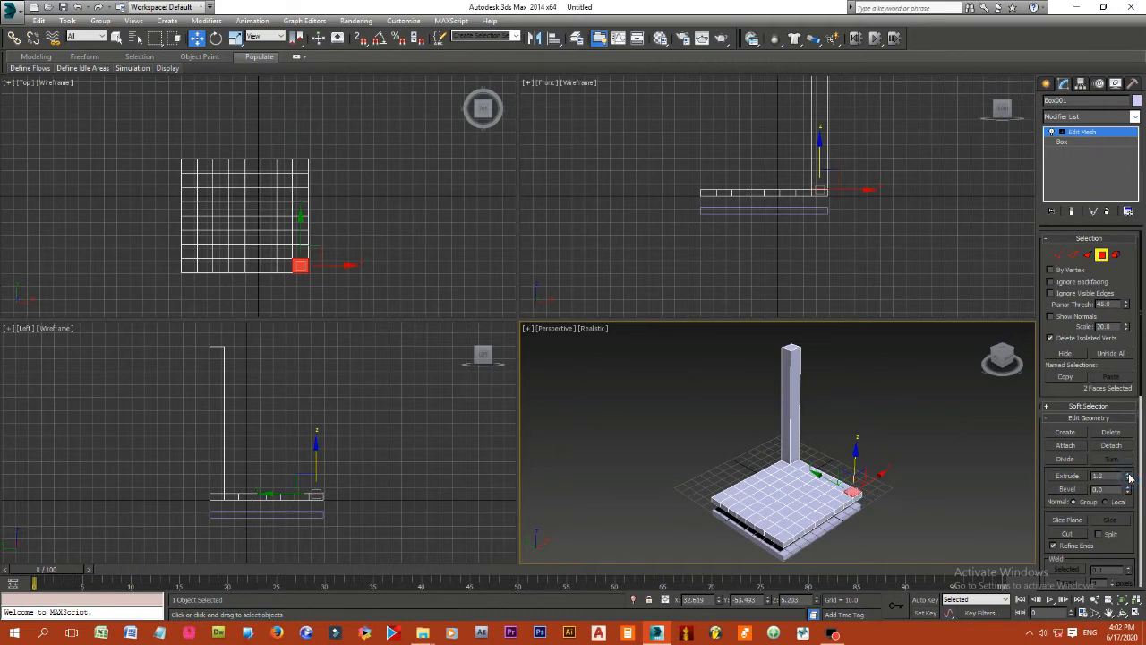
left_click_drag(1130, 478, 1130, 473)
left_click_drag(855, 462, 857, 341)
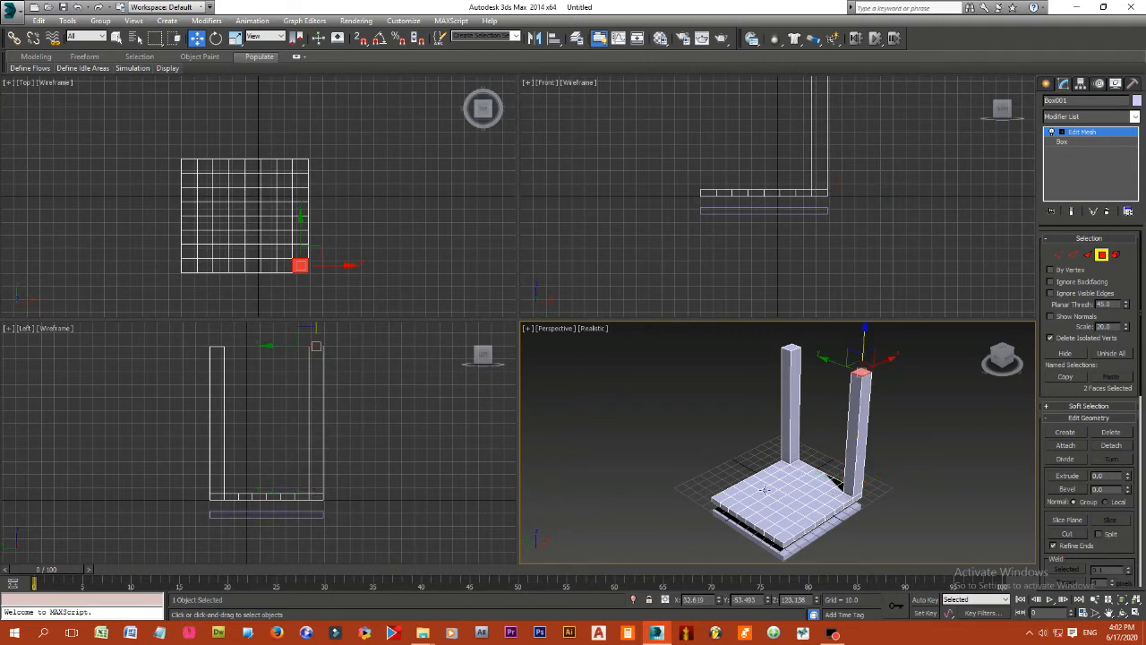
Step: Extrude the corner polygon at the upper left of the Top view and raise it to about Z 119 as the third leg
left_click(720, 496)
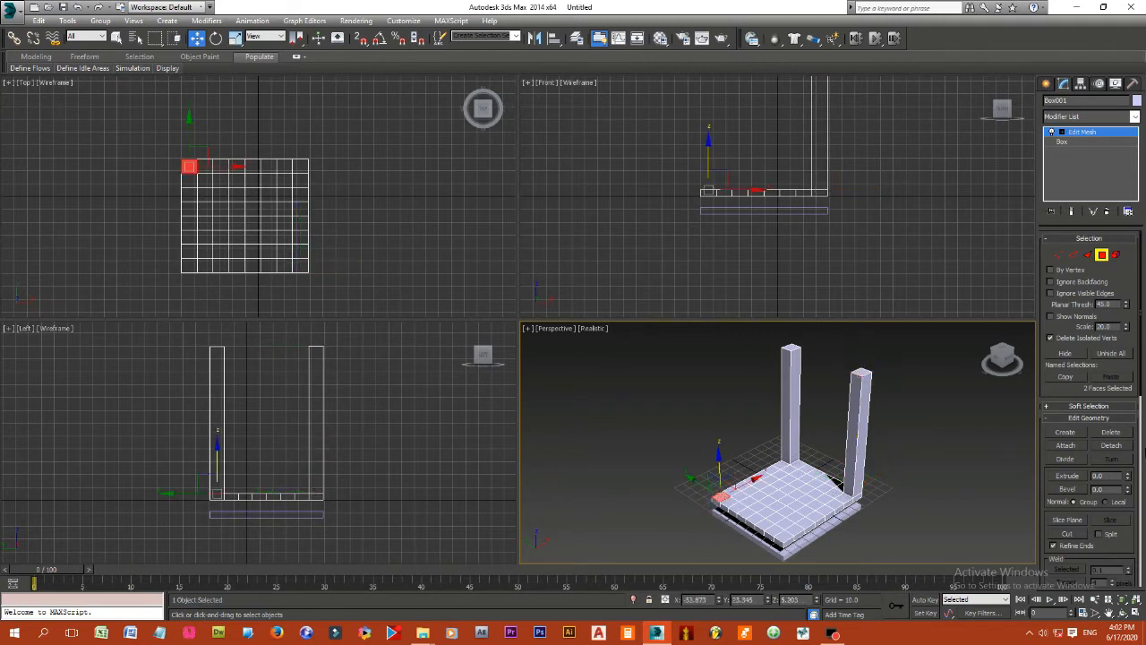
left_click(1128, 475)
left_click_drag(1129, 477, 950, 471)
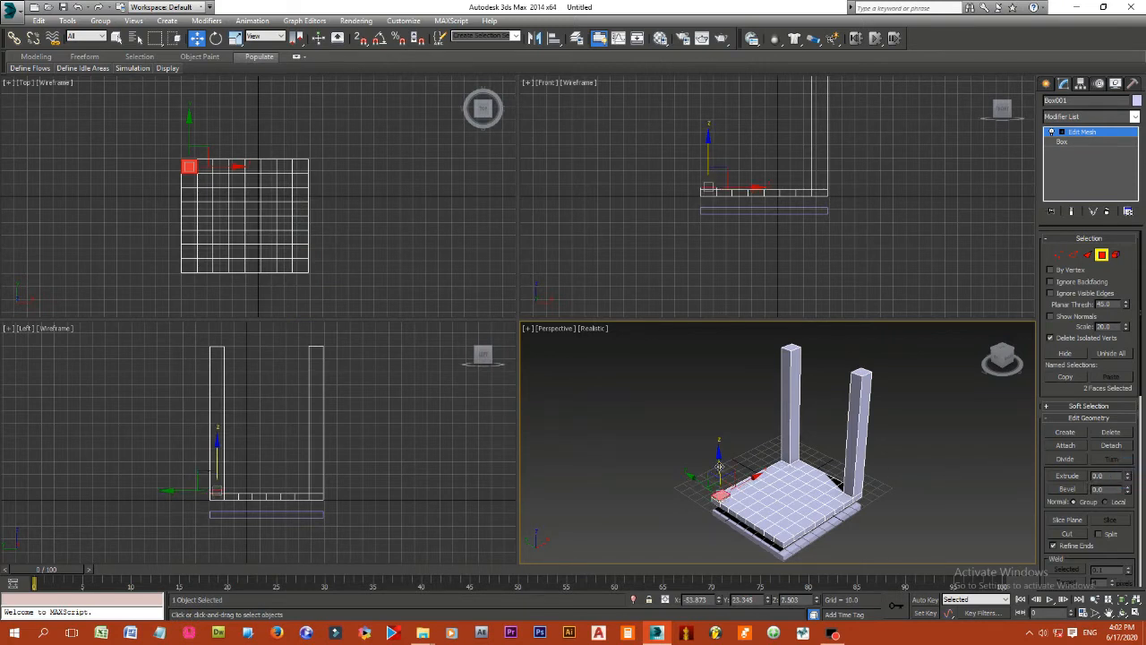
left_click_drag(719, 467, 716, 349)
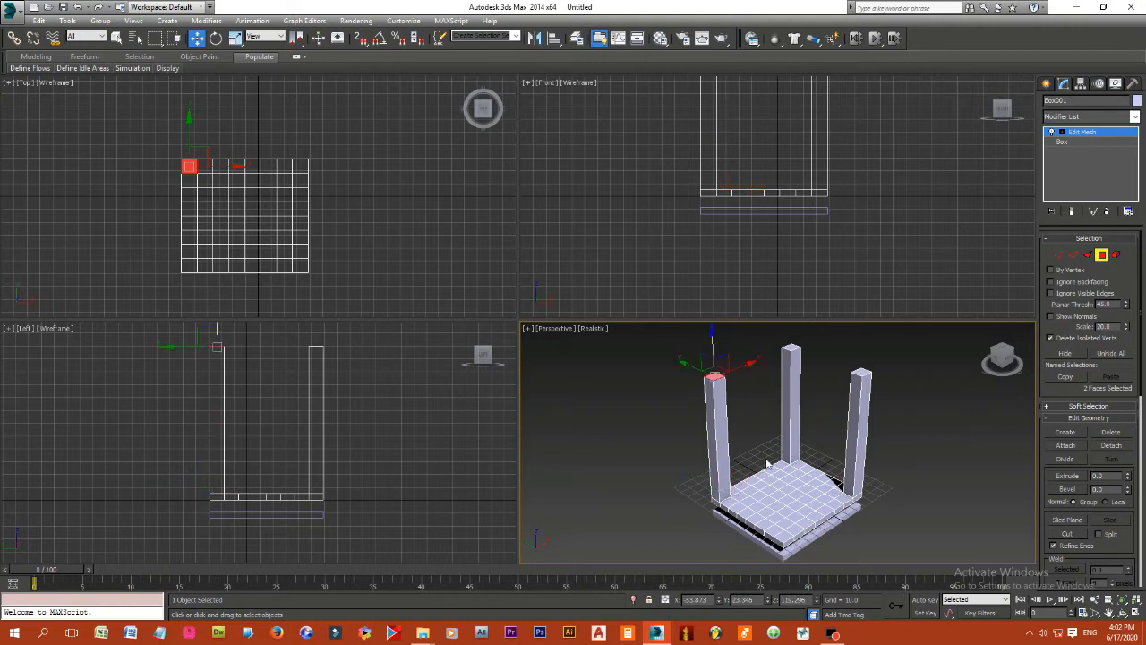
Step: Extrude the nearest corner's top polygon slightly and raise it to about Z 120 as the fourth leg, then clear the selection
left_click(784, 535)
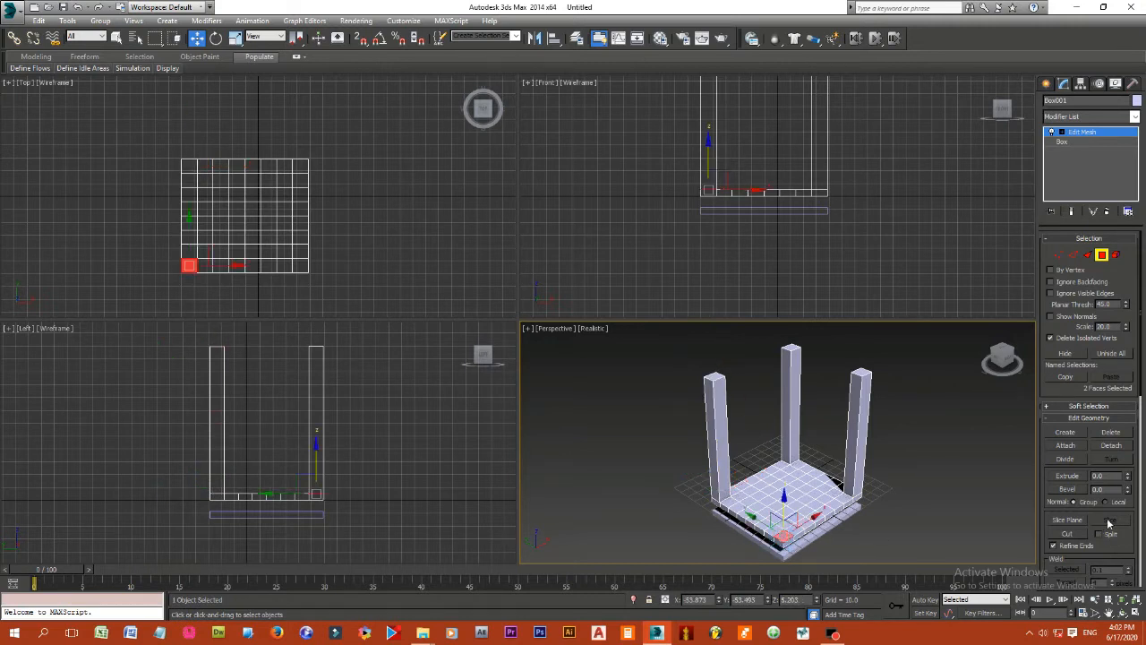
left_click(1129, 476)
left_click_drag(1129, 477, 1129, 476)
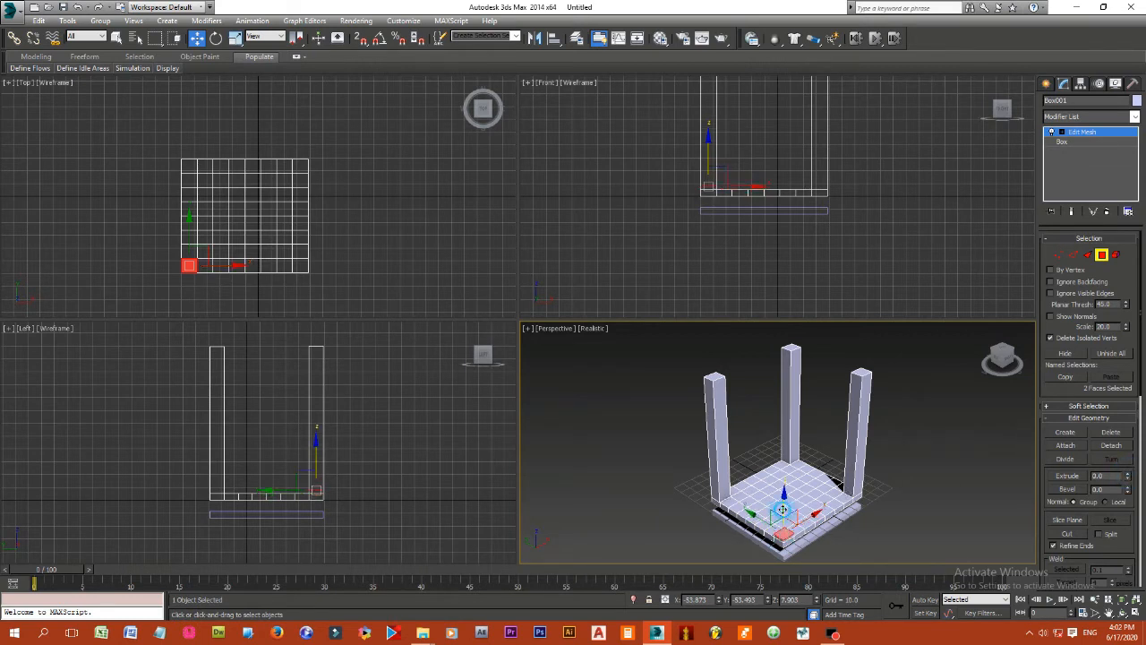
left_click_drag(781, 510, 787, 387)
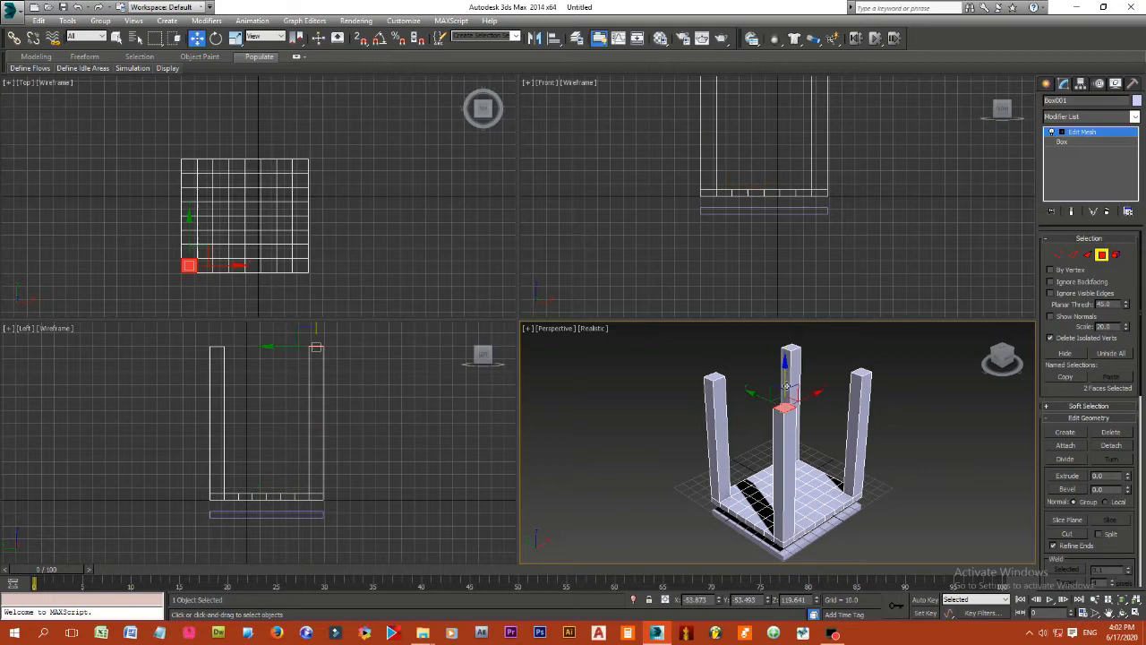
left_click(899, 455)
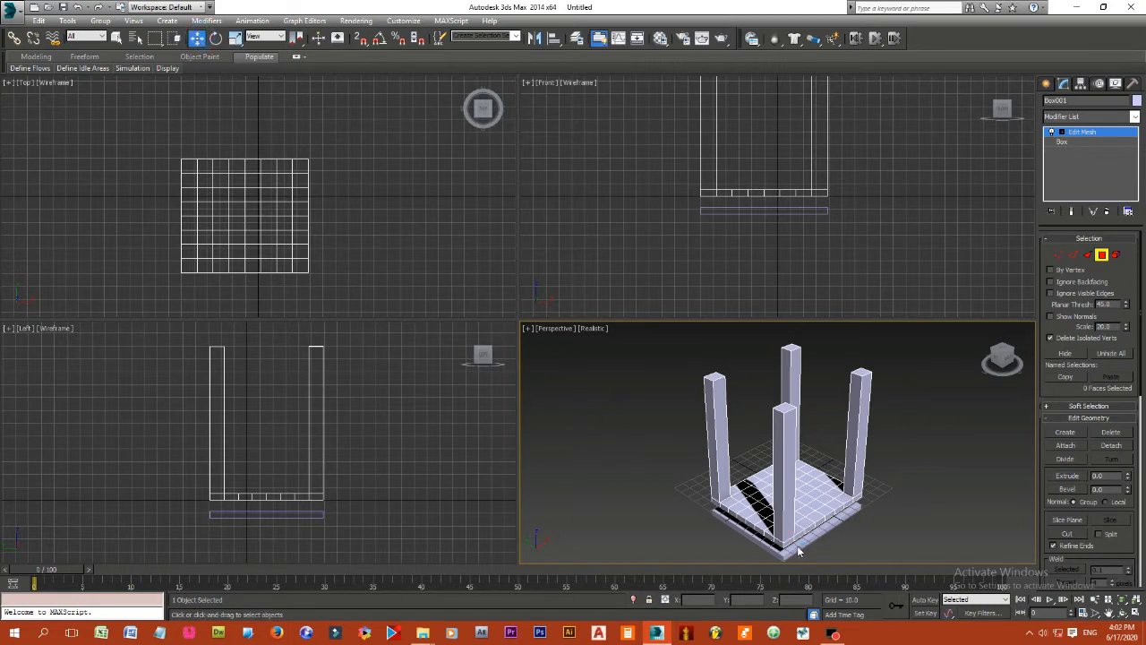
Step: Leave polygon editing and raise the cloned slab from beneath the base onto the legs, to about Z 116
left_click(1102, 255)
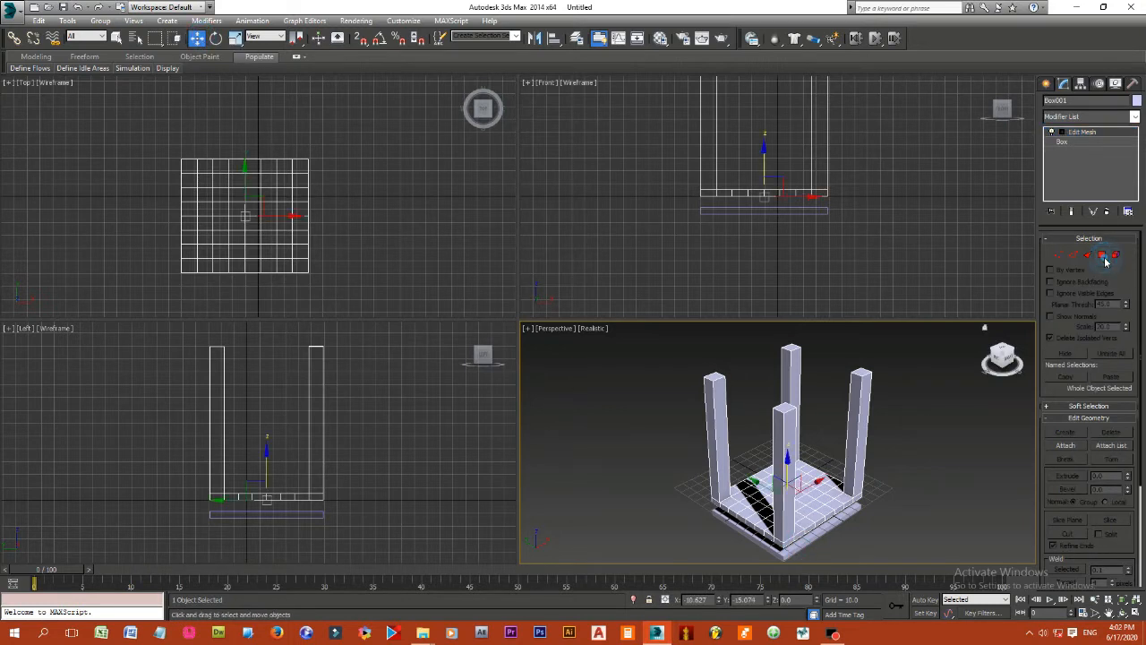
left_click(915, 488)
left_click(821, 532)
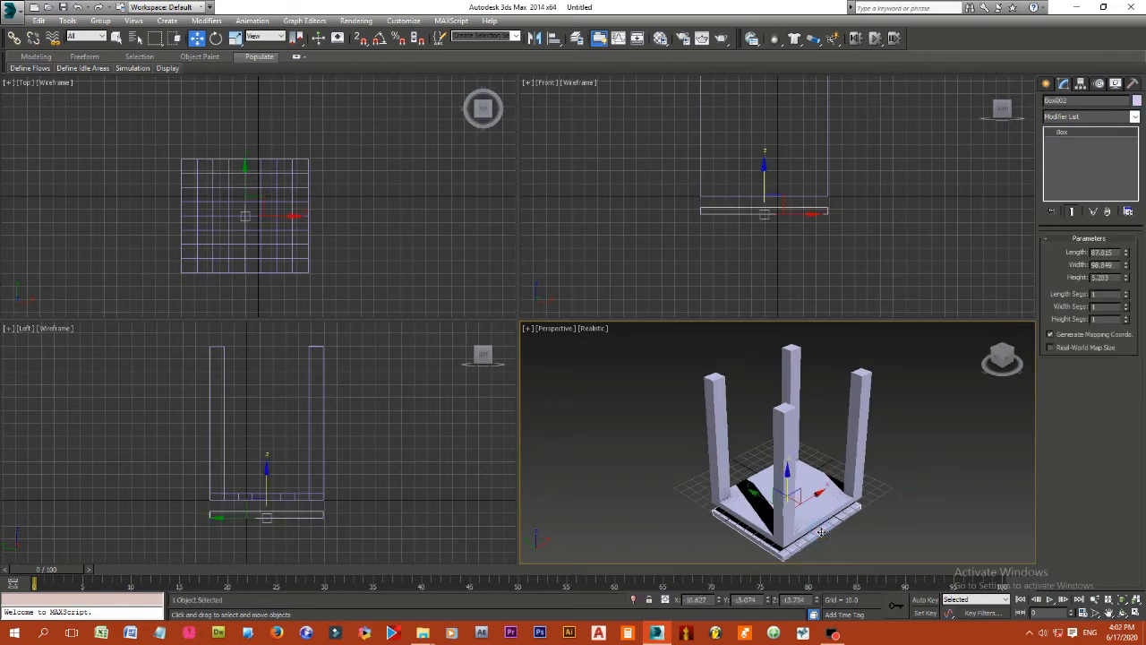
left_click_drag(786, 487, 790, 354)
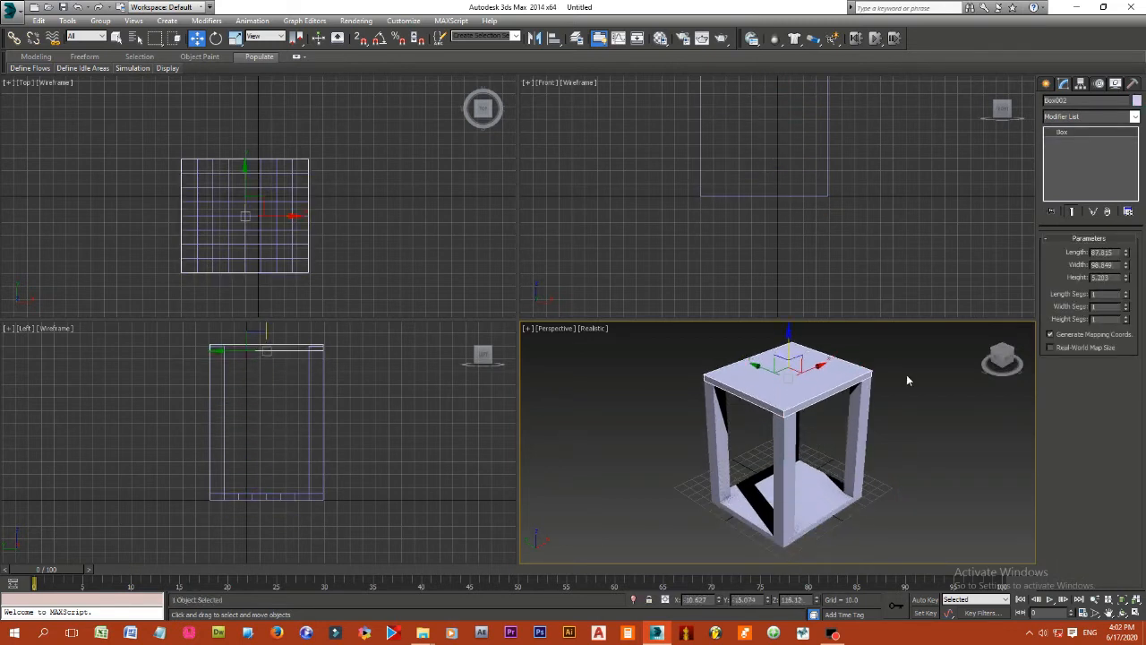
scroll(906, 374, "up", 3)
scroll(886, 377, "down", 3)
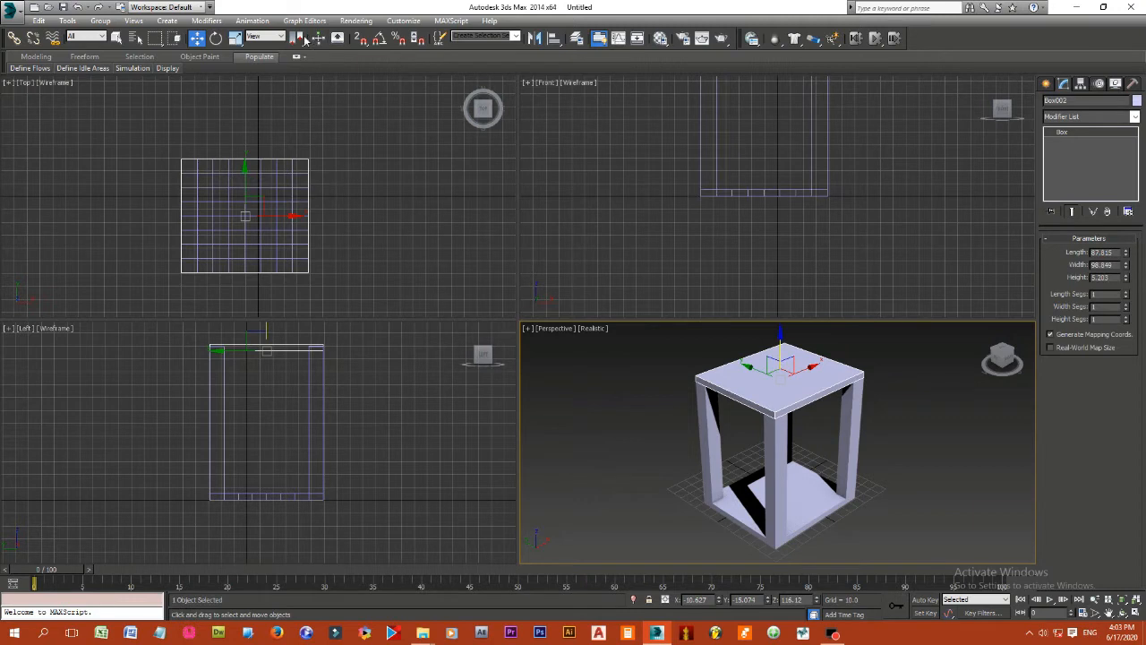
Step: Scale the raised slab uniformly to about 118% so it overhangs the four legs
left_click(235, 39)
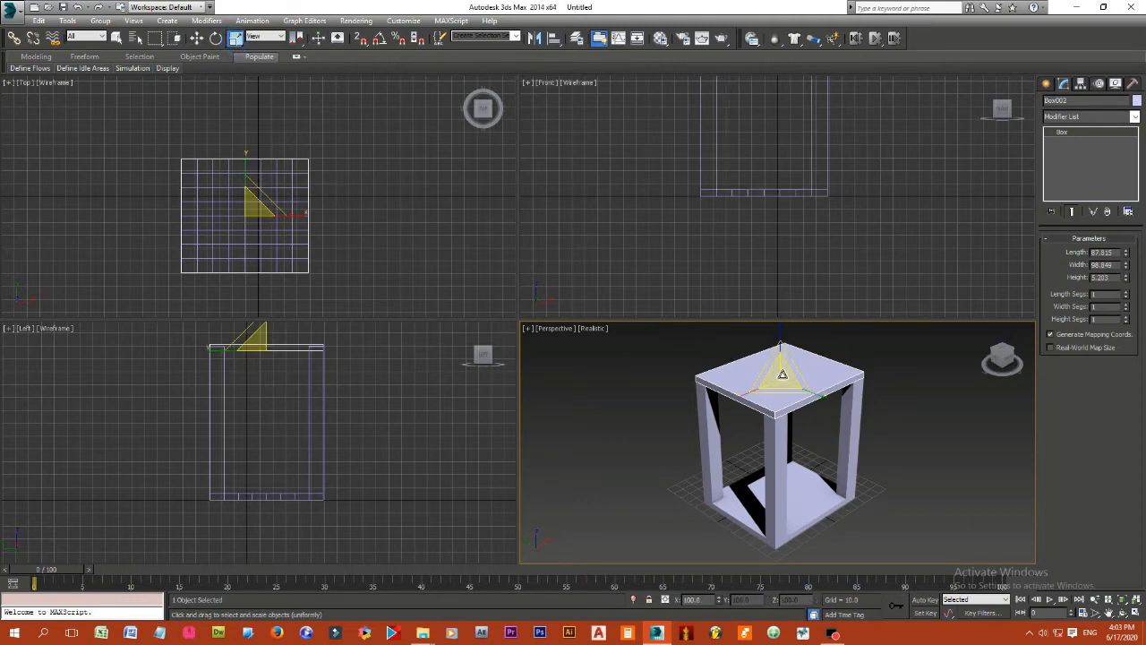
mouse_move(782, 375)
left_mouse_down()
mouse_move(785, 363)
mouse_move(796, 369)
left_mouse_up()
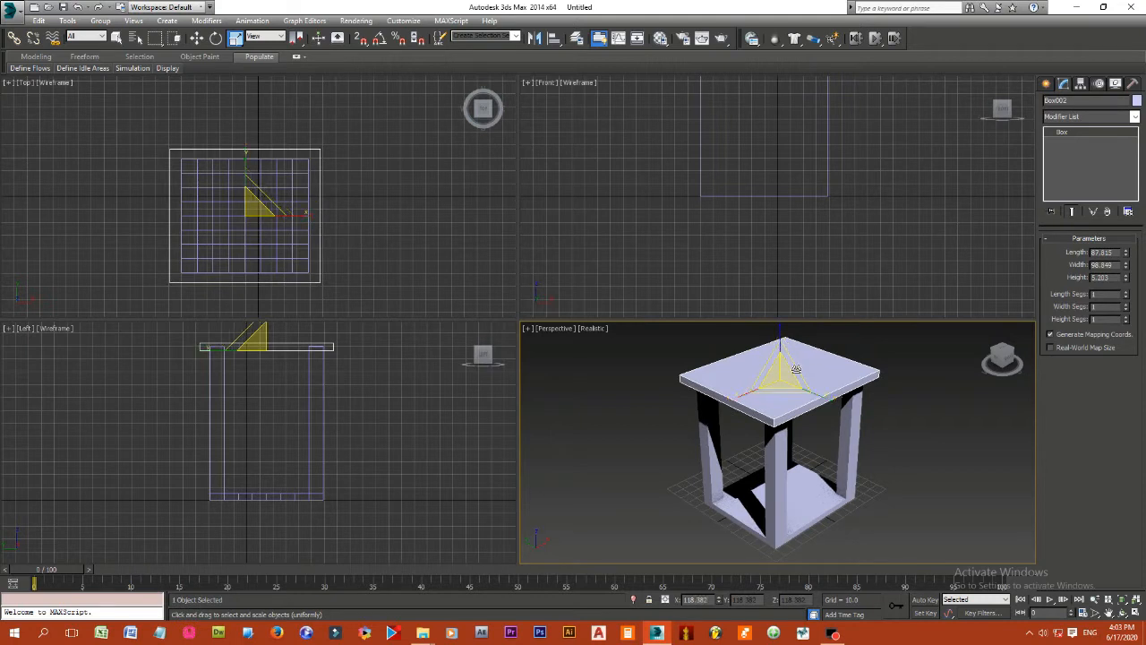
left_click(906, 415)
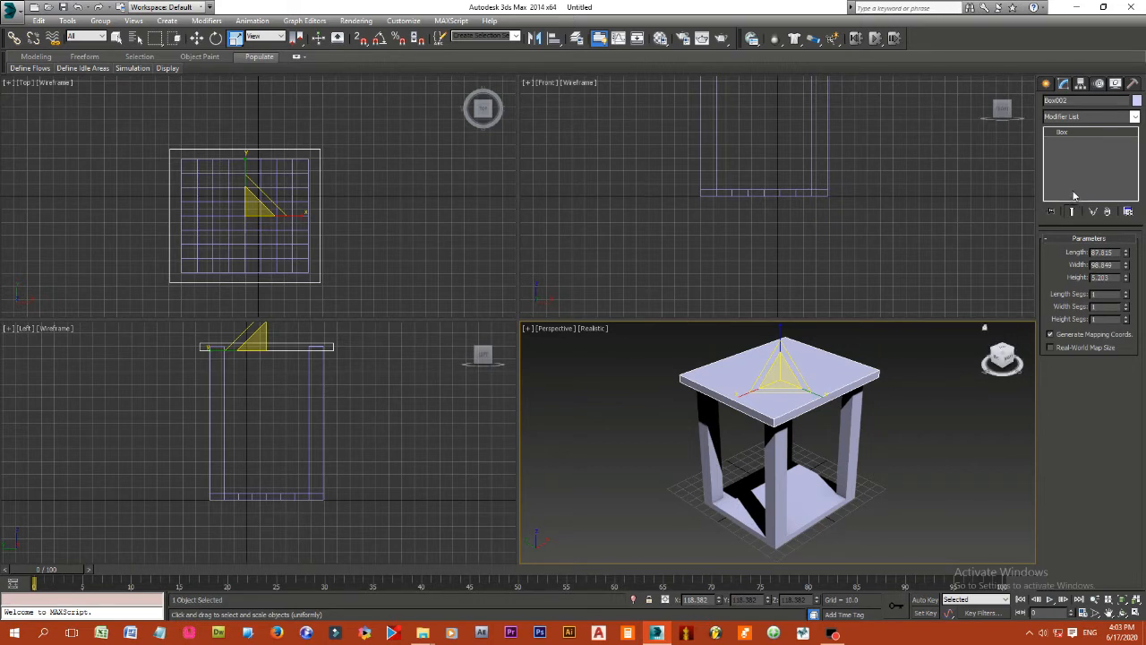
Step: Add an Edit Mesh modifier to the top slab and extrude its upper polygon by a small amount
left_click(1134, 118)
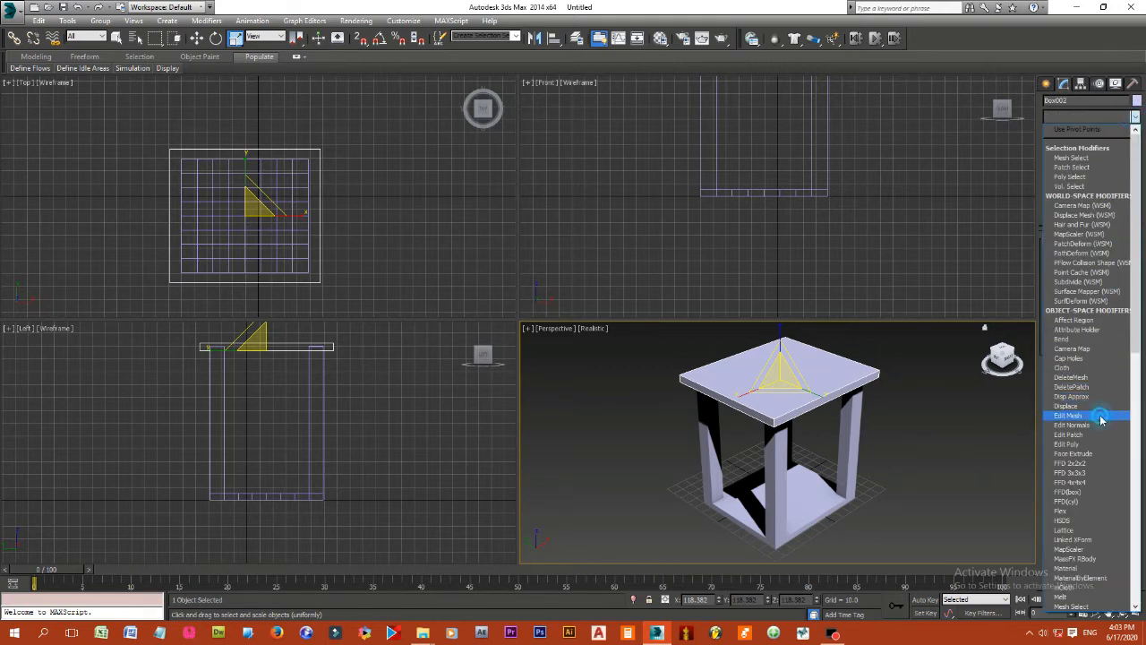
left_click(1102, 416)
left_click(1101, 254)
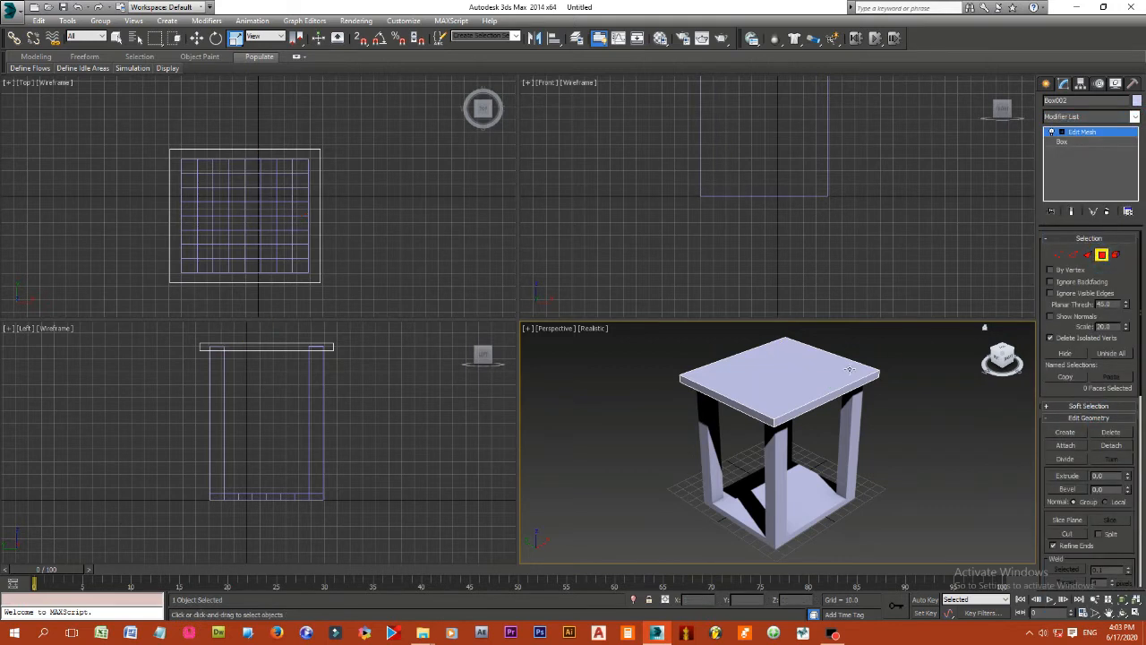
left_click(809, 379)
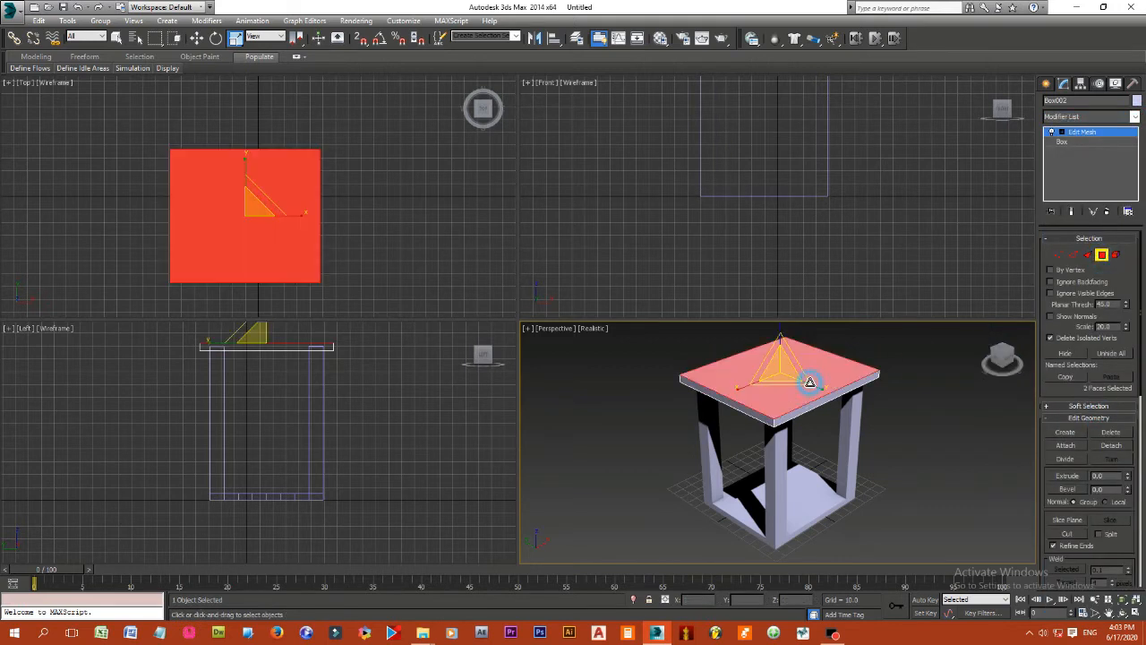
left_click(1128, 474)
left_click(1128, 475)
left_click(1129, 475)
left_click(1128, 474)
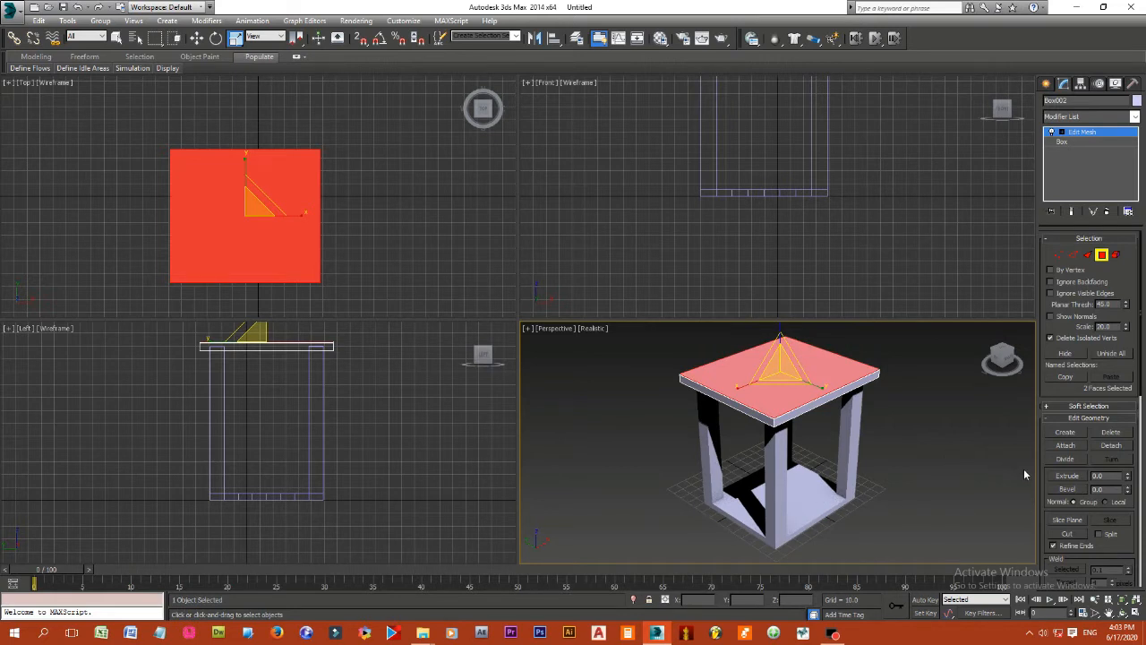
left_click(1073, 490)
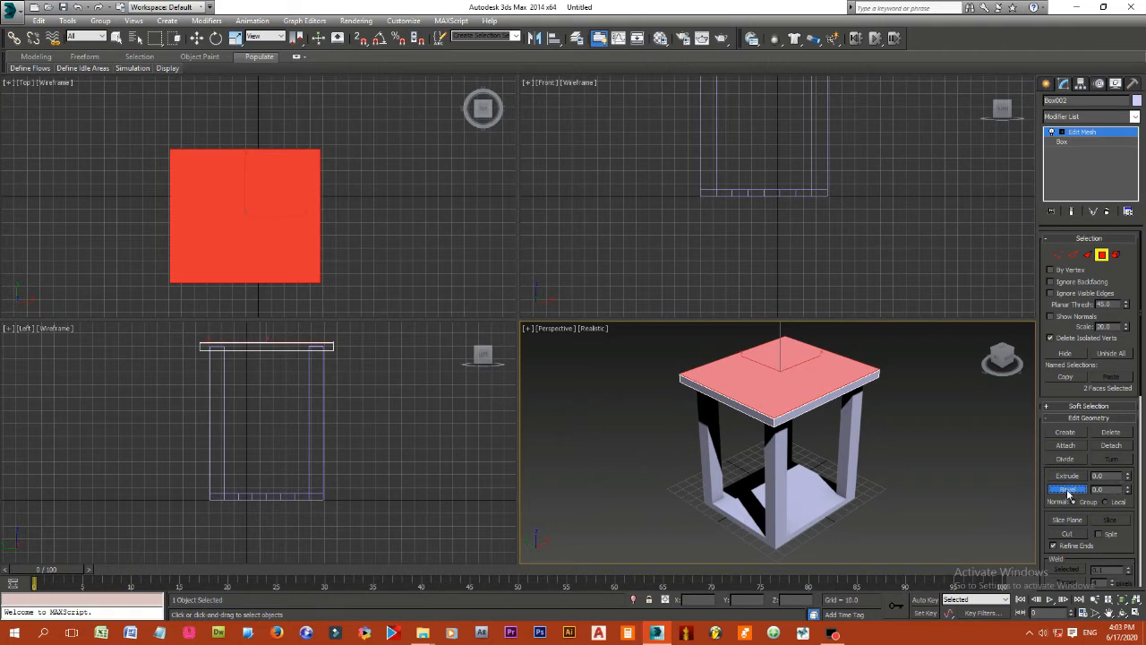
left_click(1073, 491)
left_click(1073, 491)
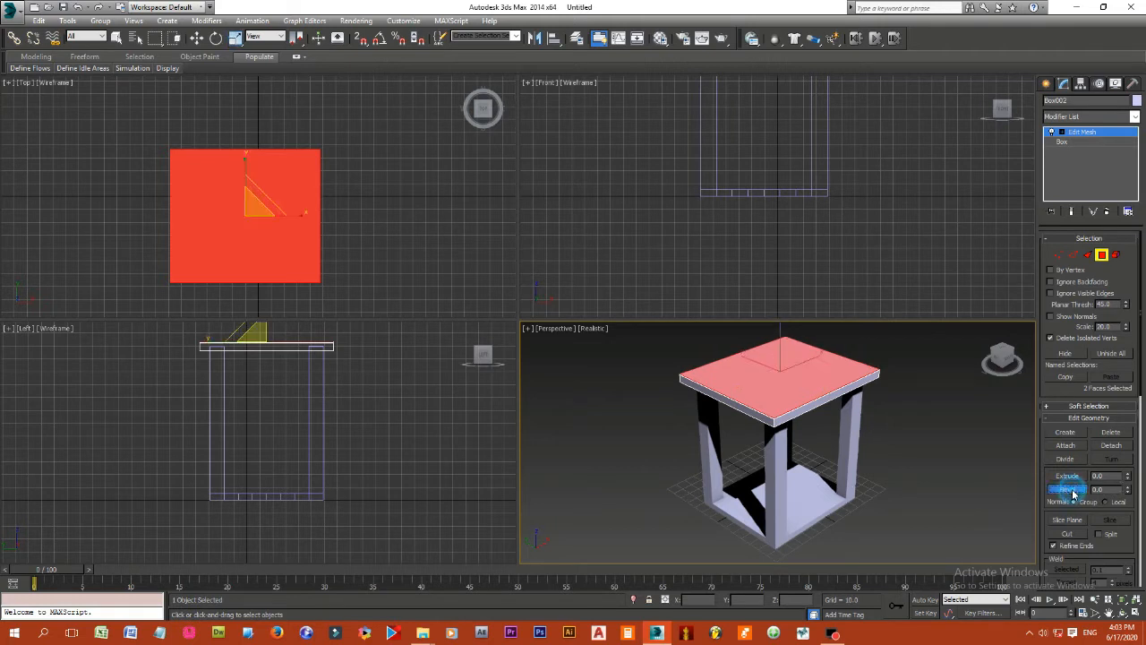
left_click(1072, 491)
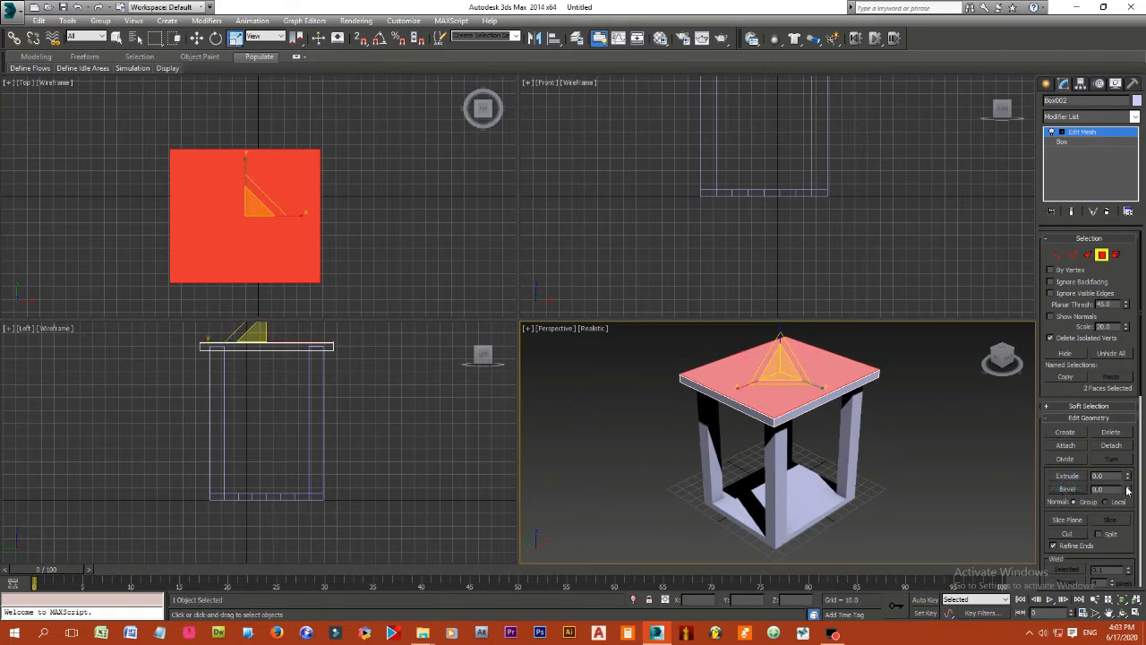
Step: Bevel the slab's top polygon inward until only a small rectangle remains at its centre
left_click(1127, 487)
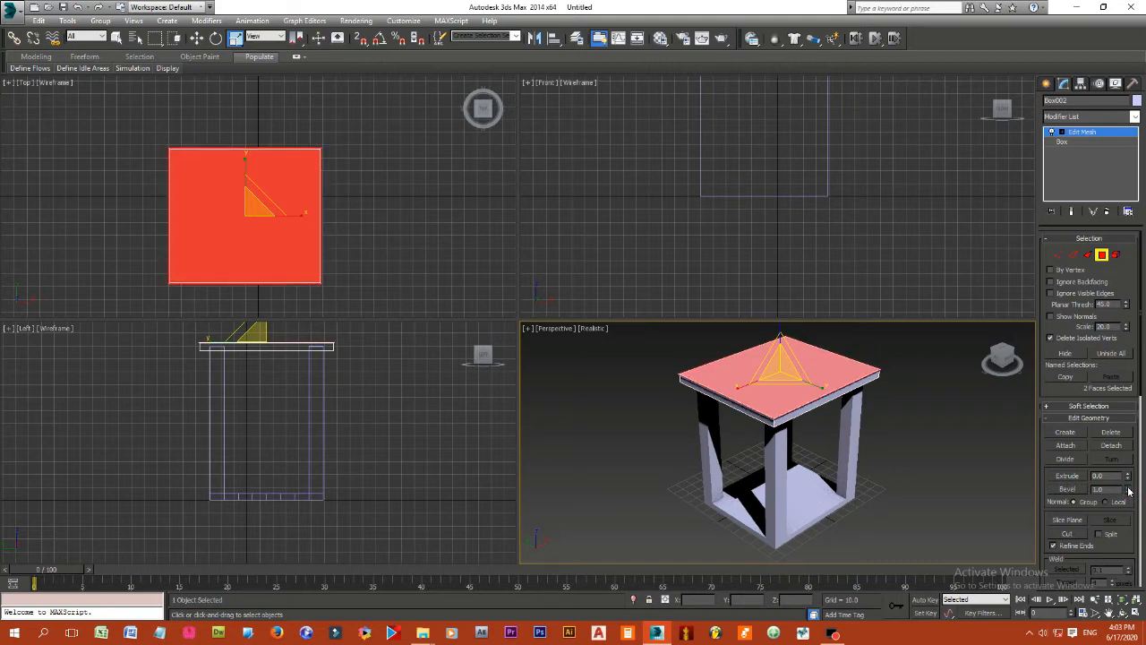
left_click(1128, 491)
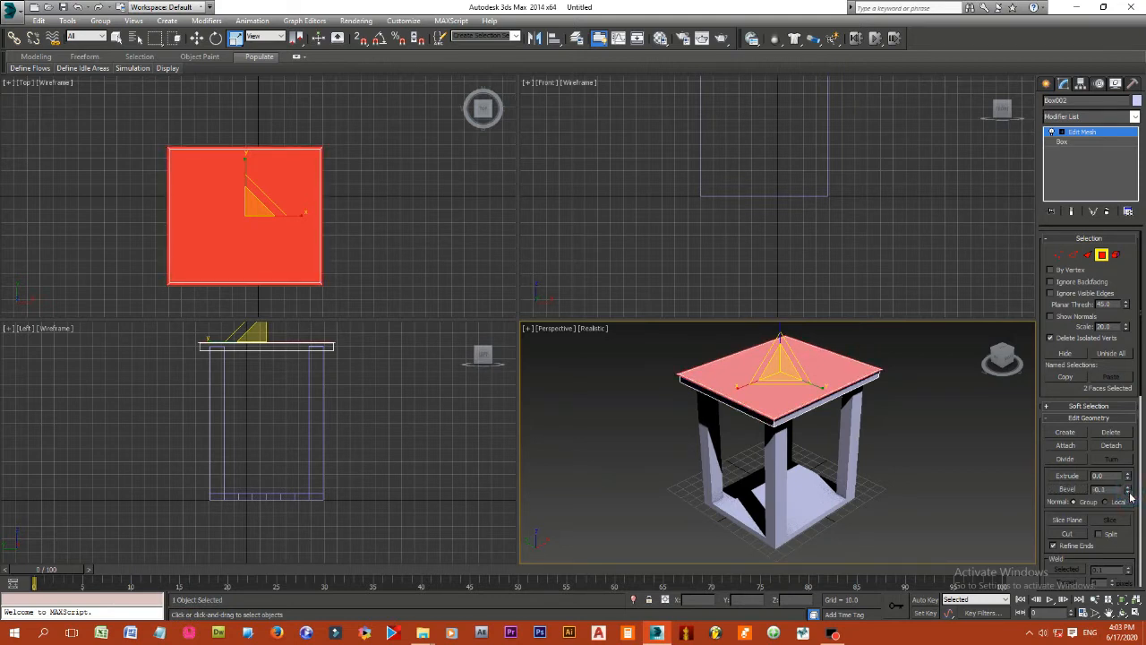
left_click(1129, 493)
left_click(1129, 492)
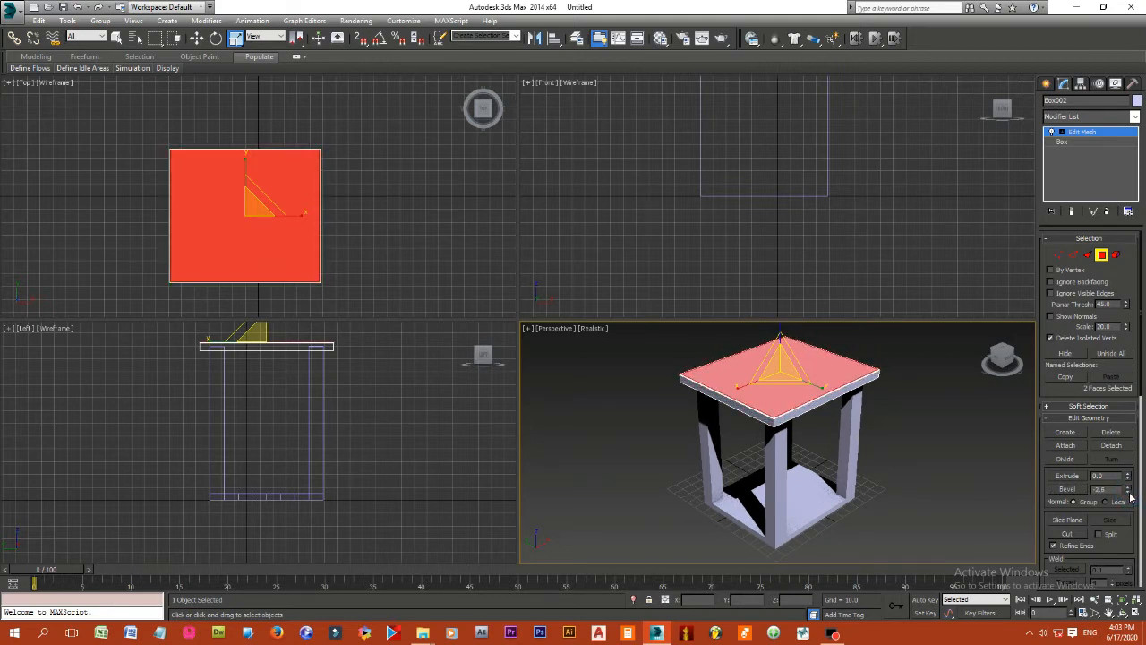
left_click(1129, 492)
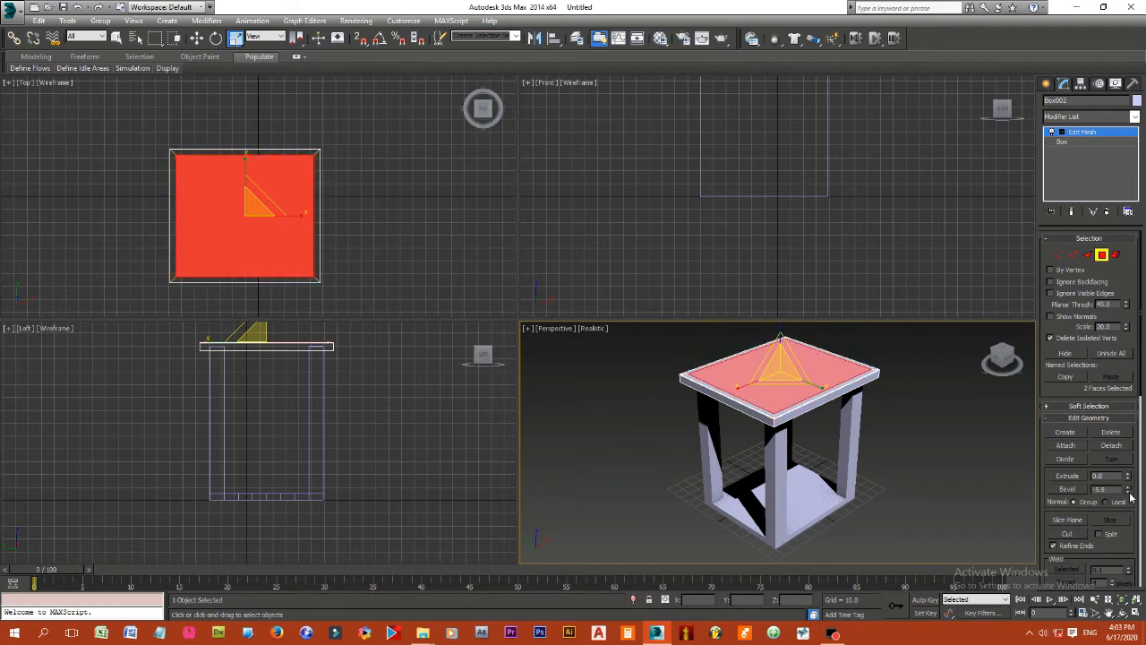
left_click(1129, 492)
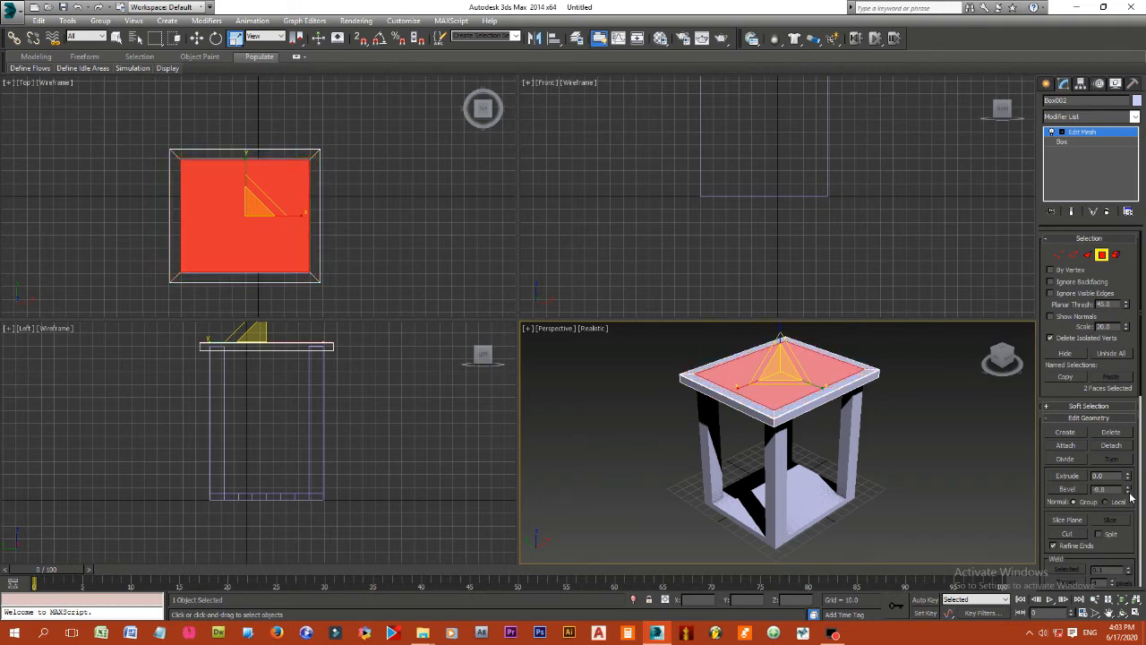
left_click(1129, 492)
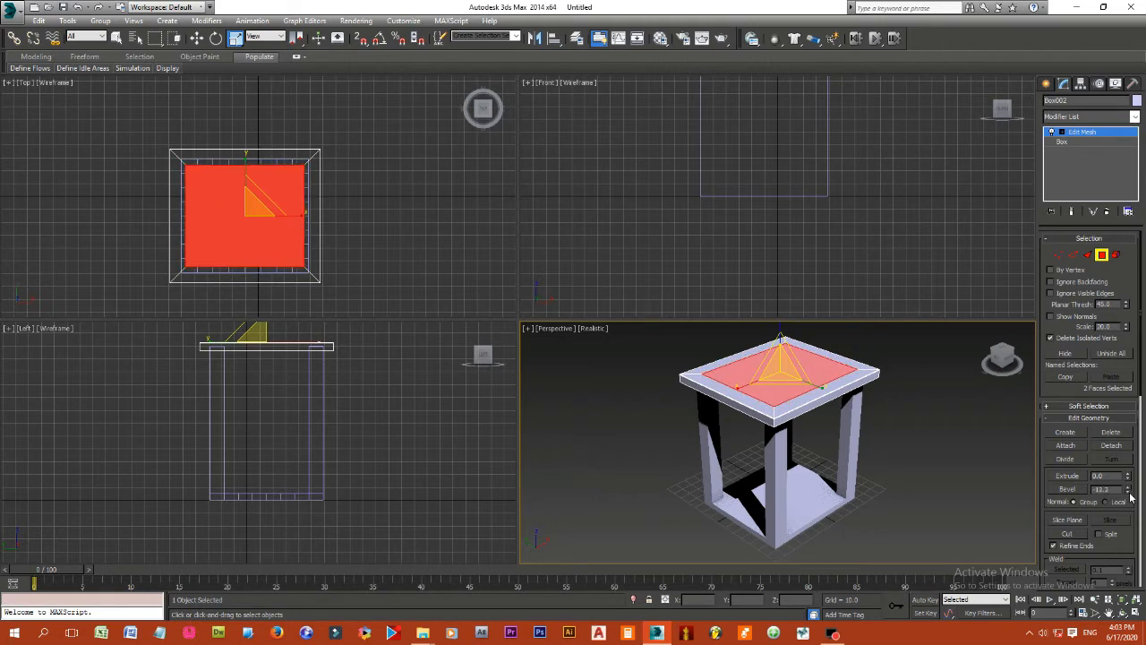
left_click(1129, 492)
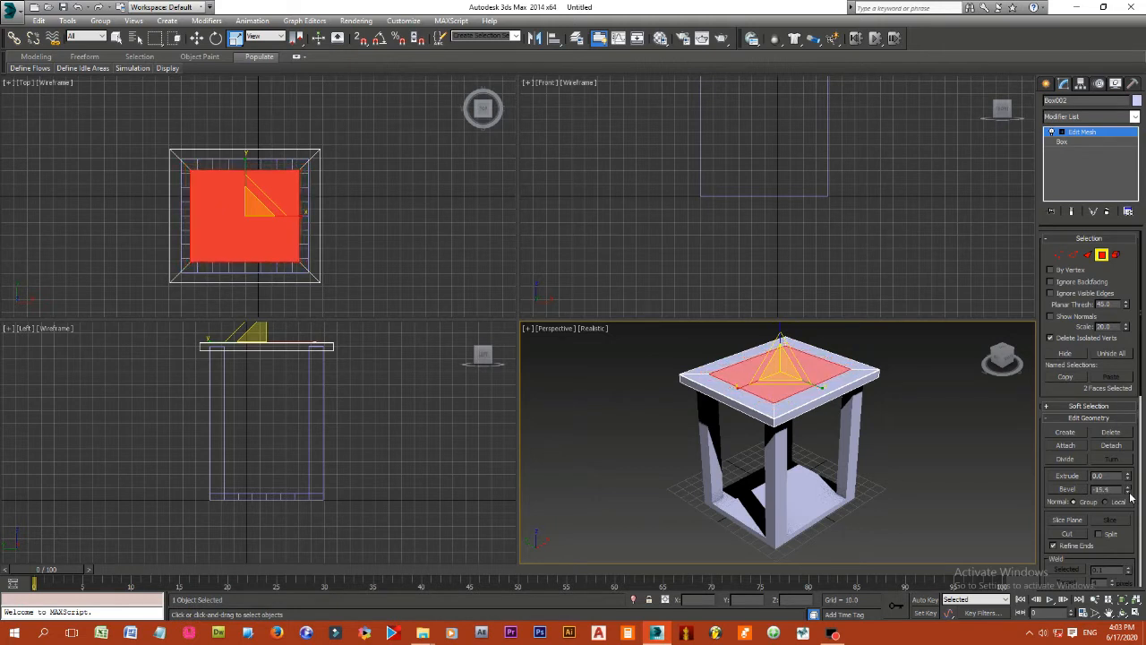
left_click(1129, 492)
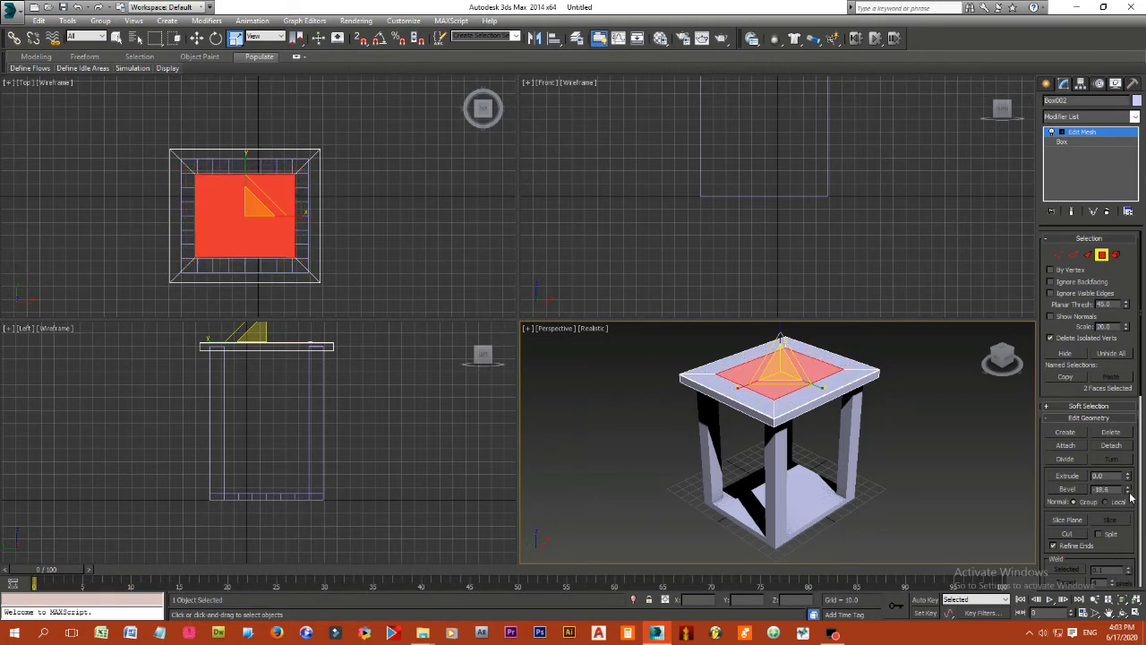
left_click(1129, 493)
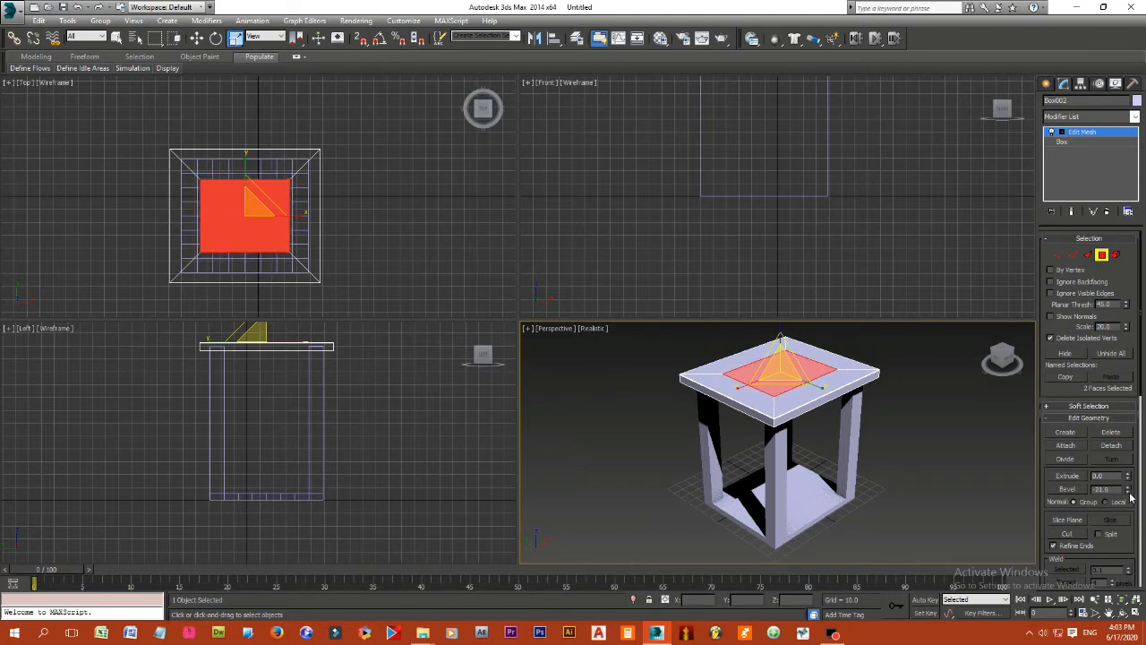
left_click(1129, 492)
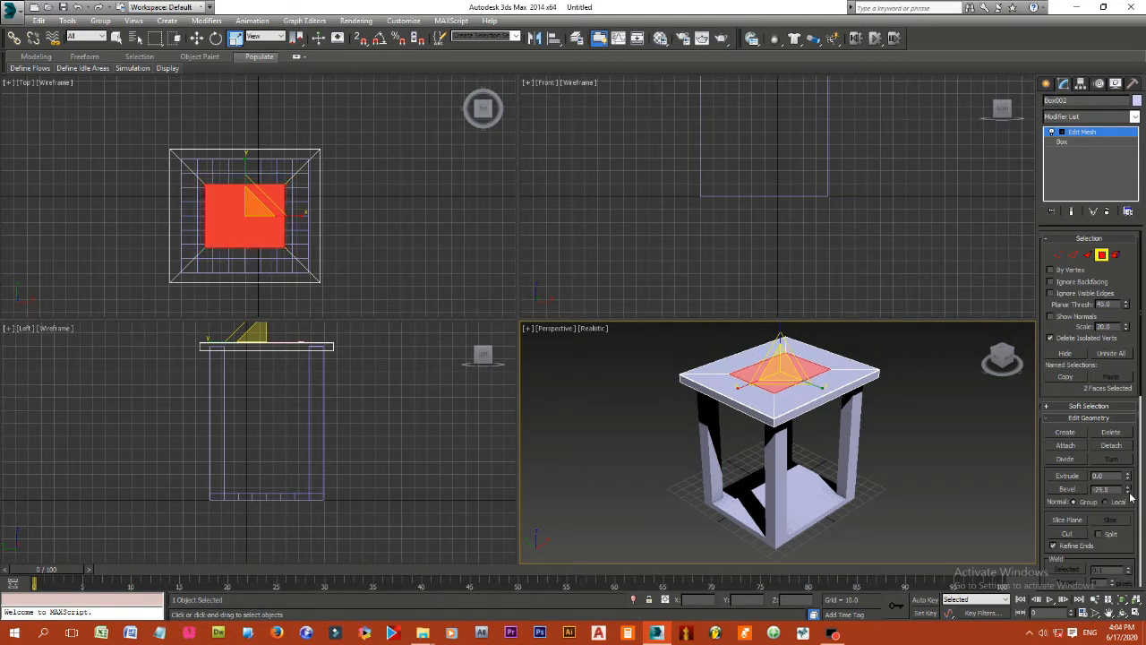
left_click(1129, 493)
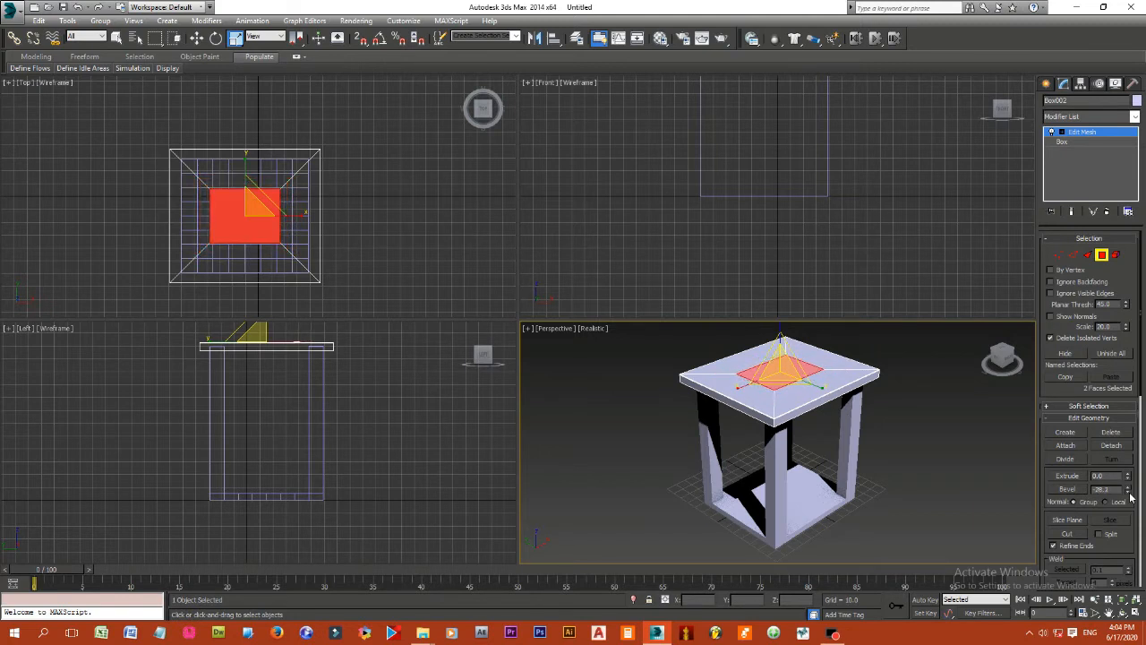
left_click(1129, 492)
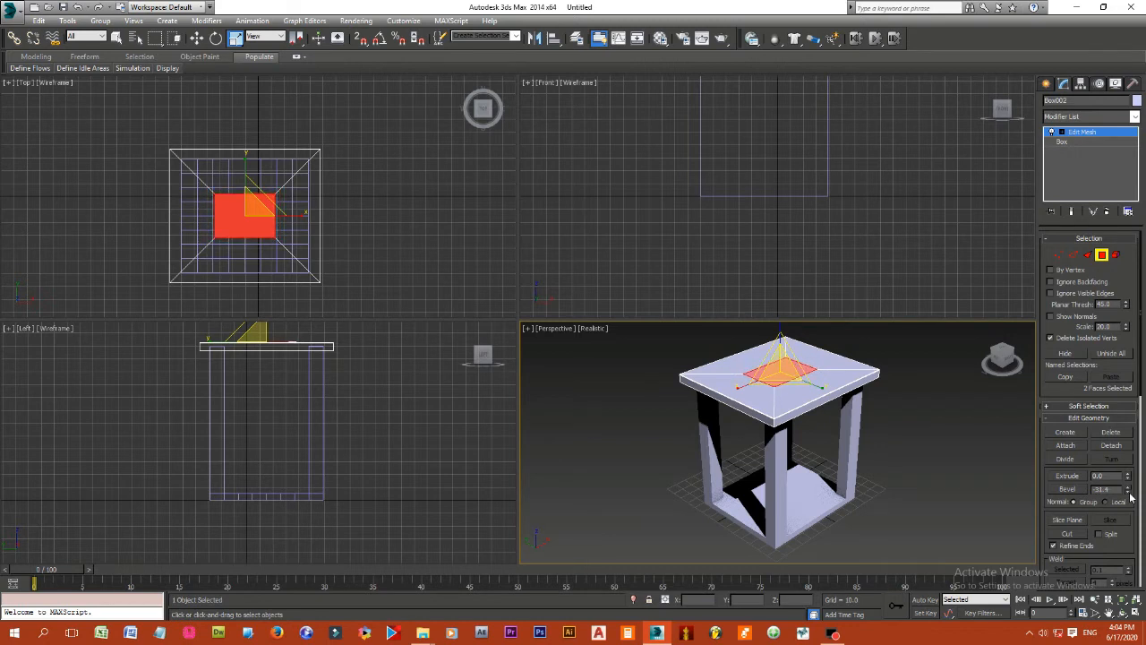
left_click(1129, 492)
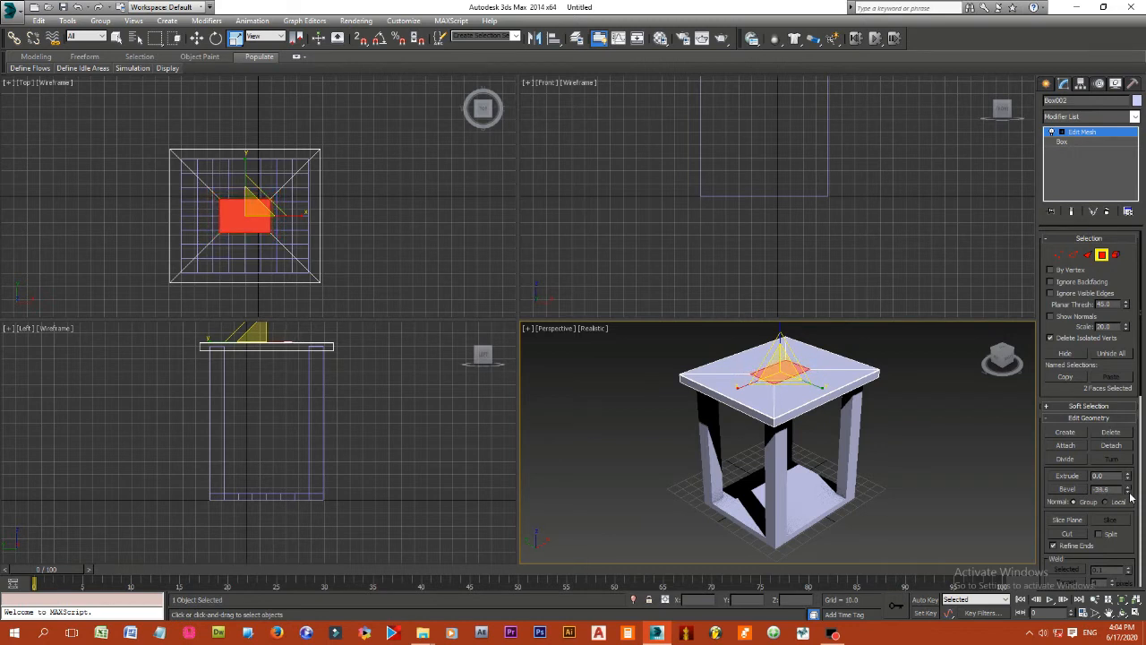
left_click(1129, 492)
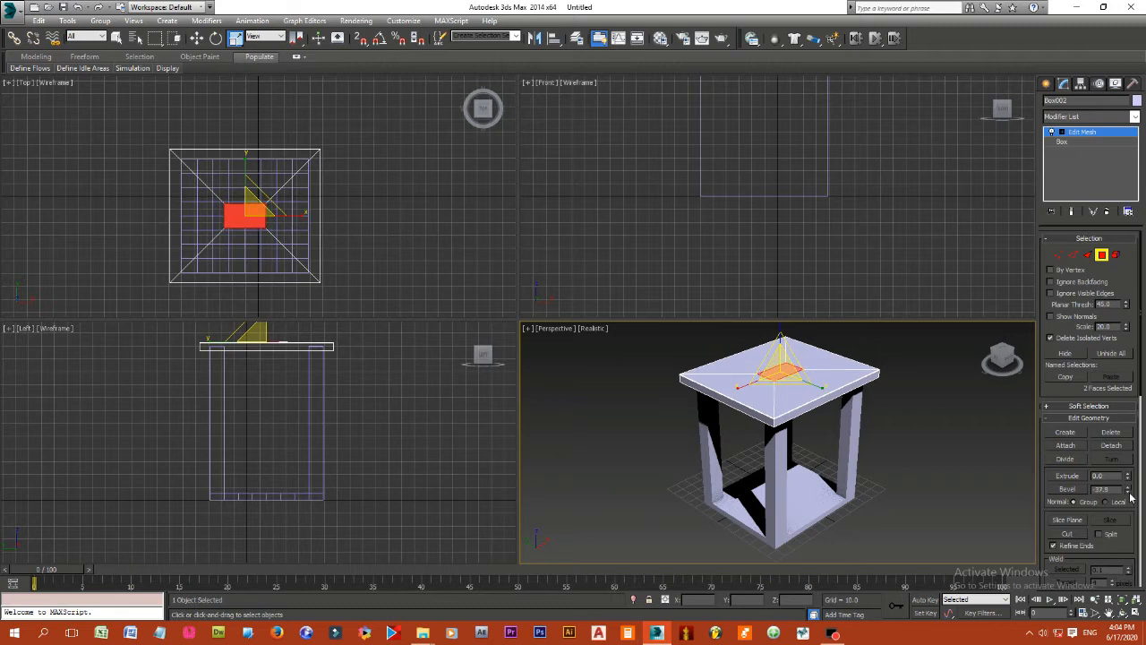
left_click(1129, 493)
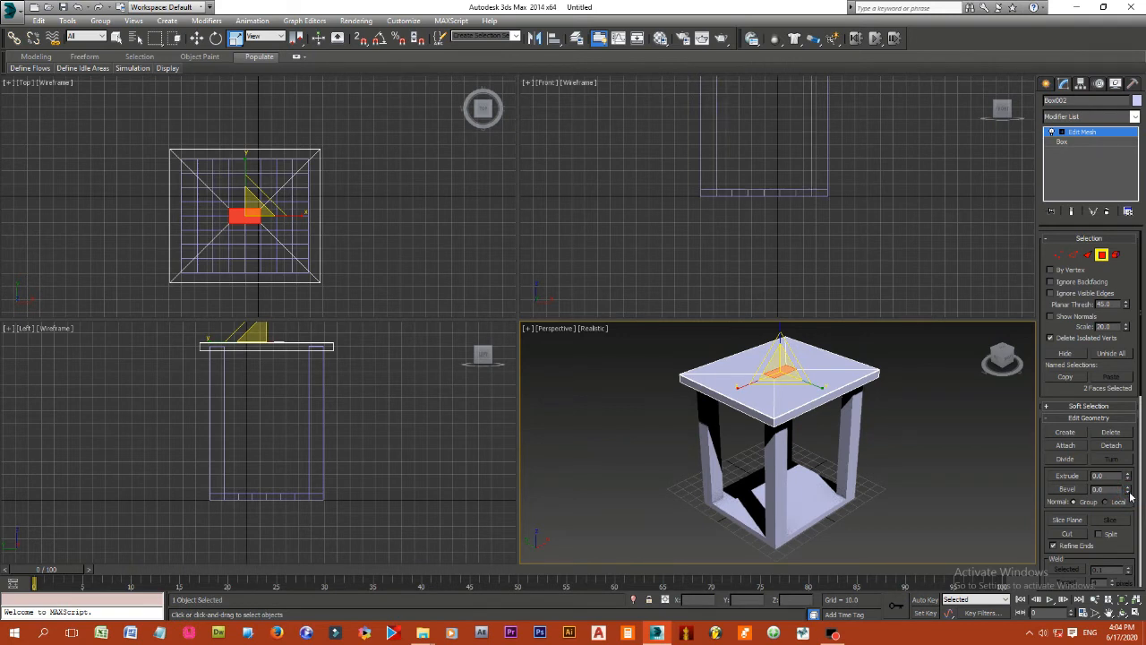
left_click(1129, 495)
left_click(1129, 491)
Step: Raise the small central polygon to about Z 151 to form a sloped pyramid-like roof
left_click(196, 37)
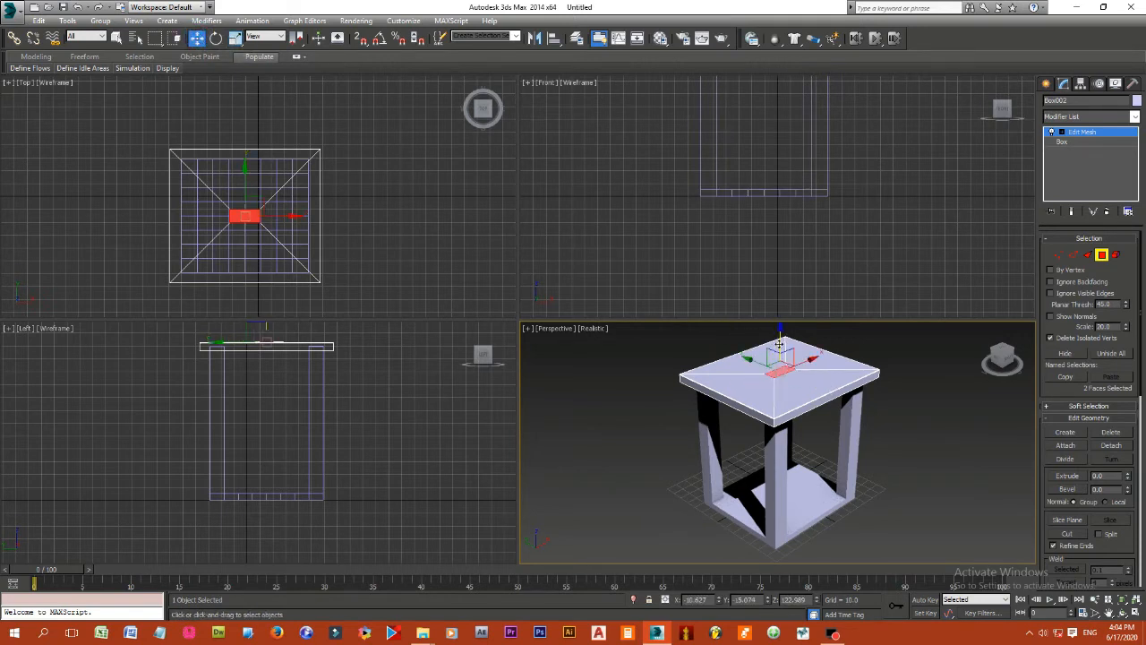
left_click_drag(778, 342, 780, 310)
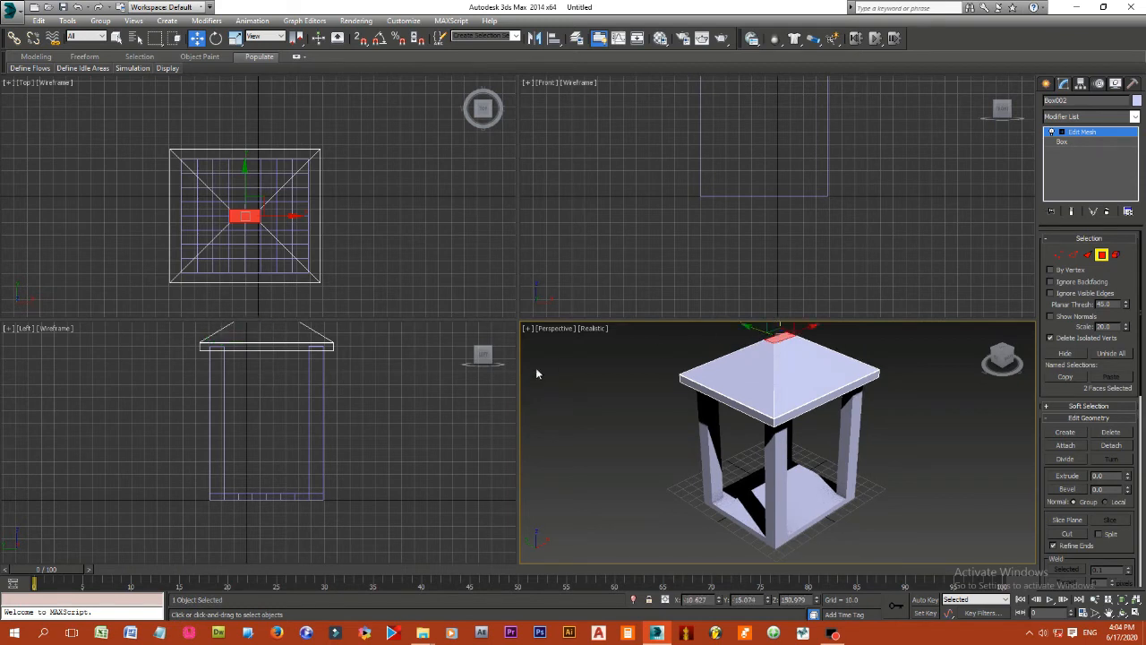
Step: Select the polygon on the roof's underside and extrude it slightly inward, to about Z 118
left_click(389, 409)
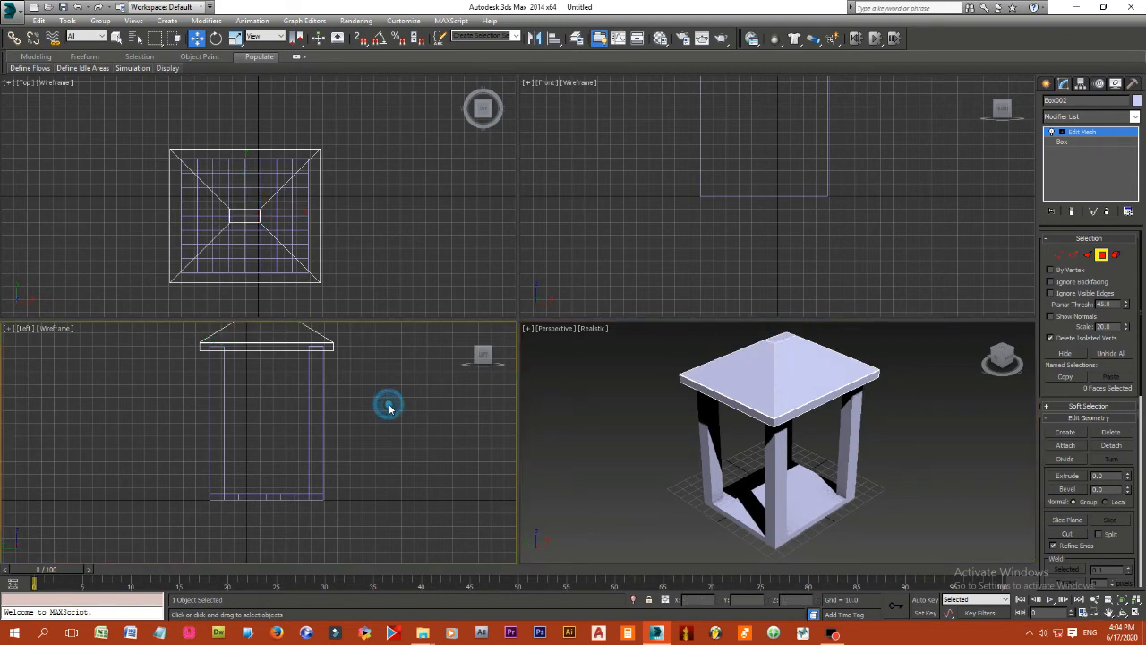
left_click(1110, 615)
left_click_drag(474, 438, 474, 470)
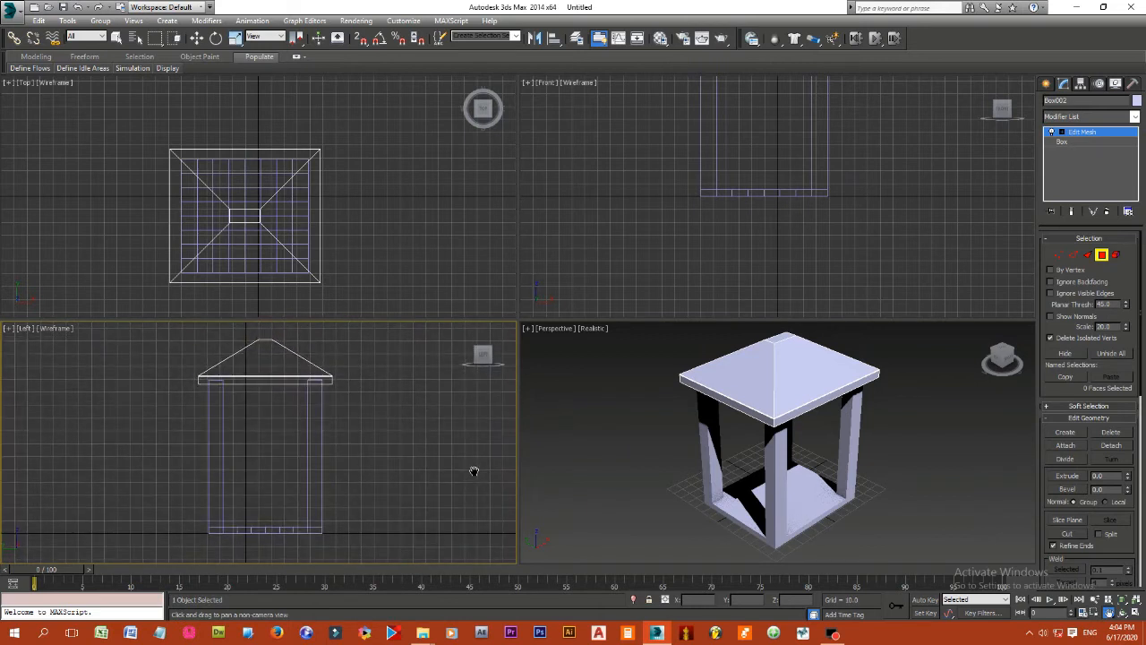
left_click(806, 407)
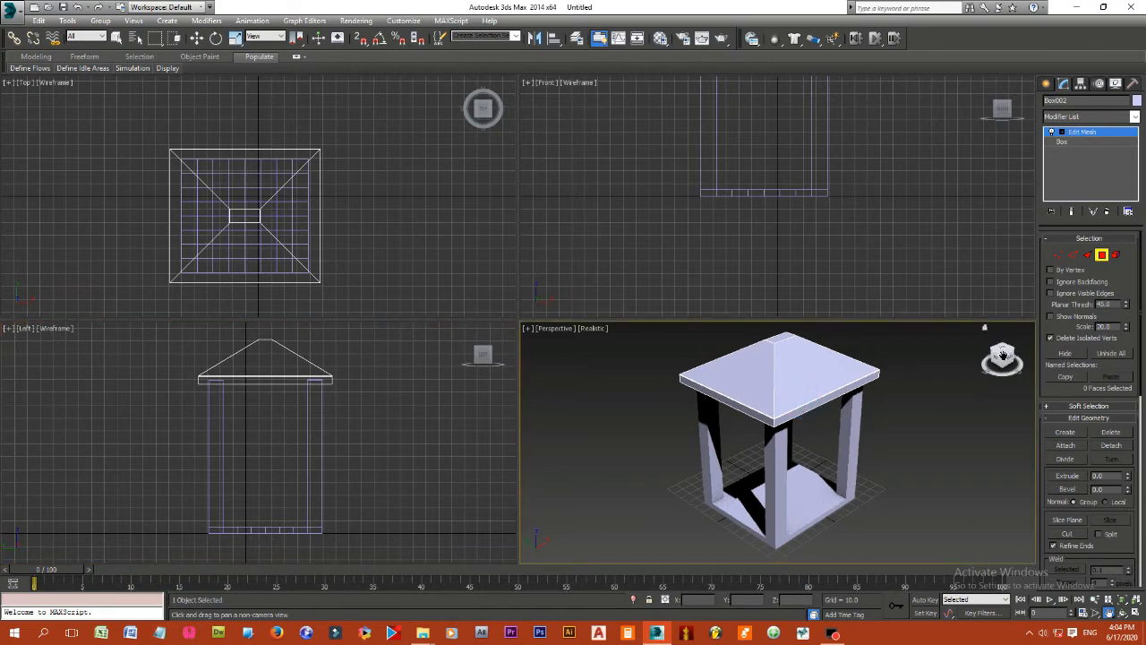
left_click(197, 37)
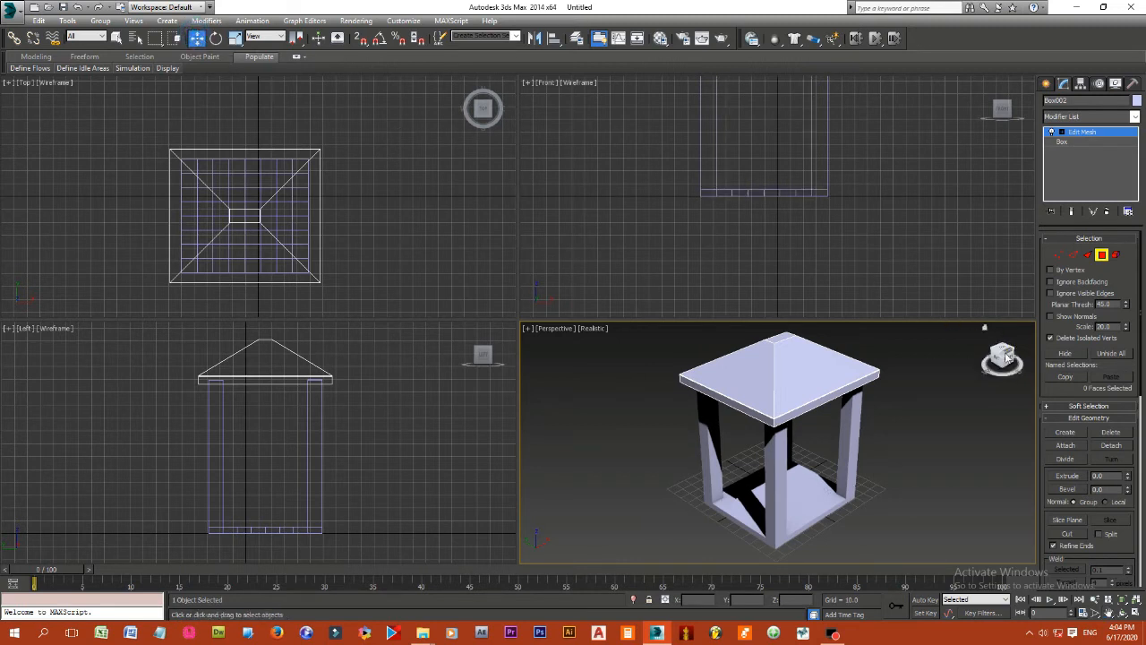
left_click_drag(1004, 357, 906, 389)
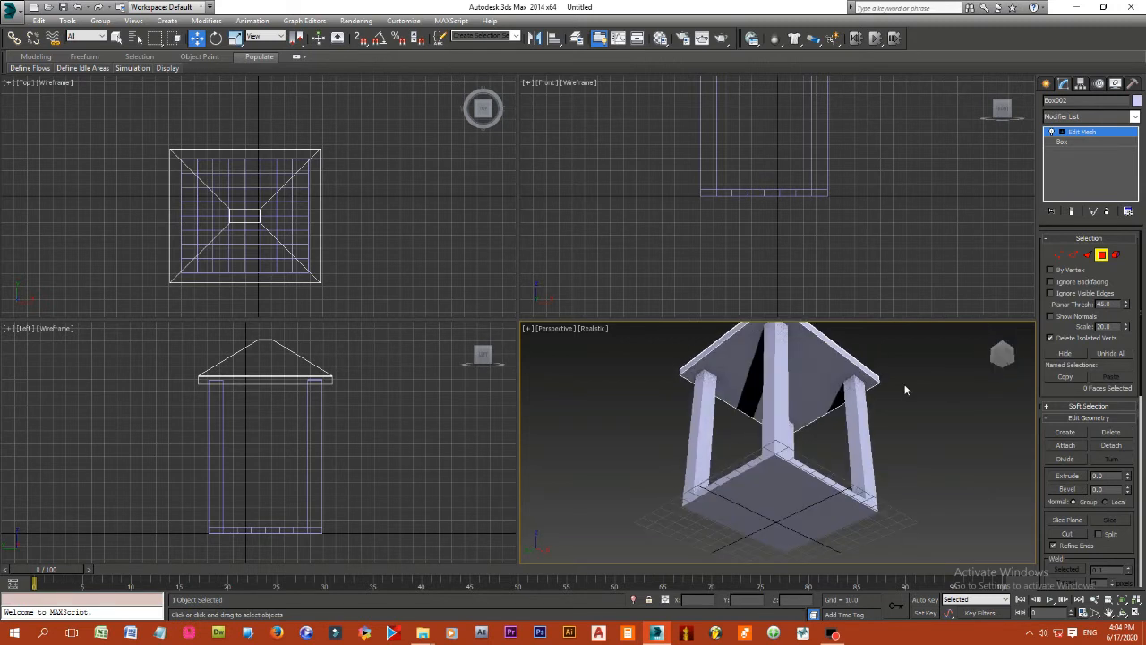
left_click(1110, 614)
left_click_drag(915, 472, 913, 511)
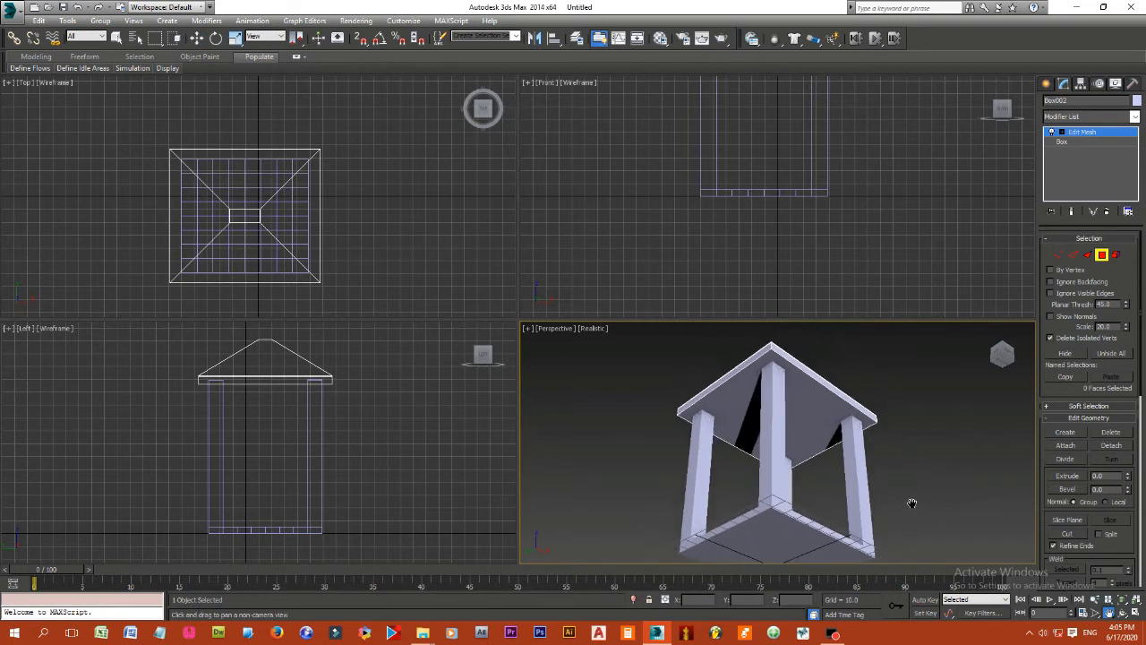
left_click(813, 417)
left_click(197, 38)
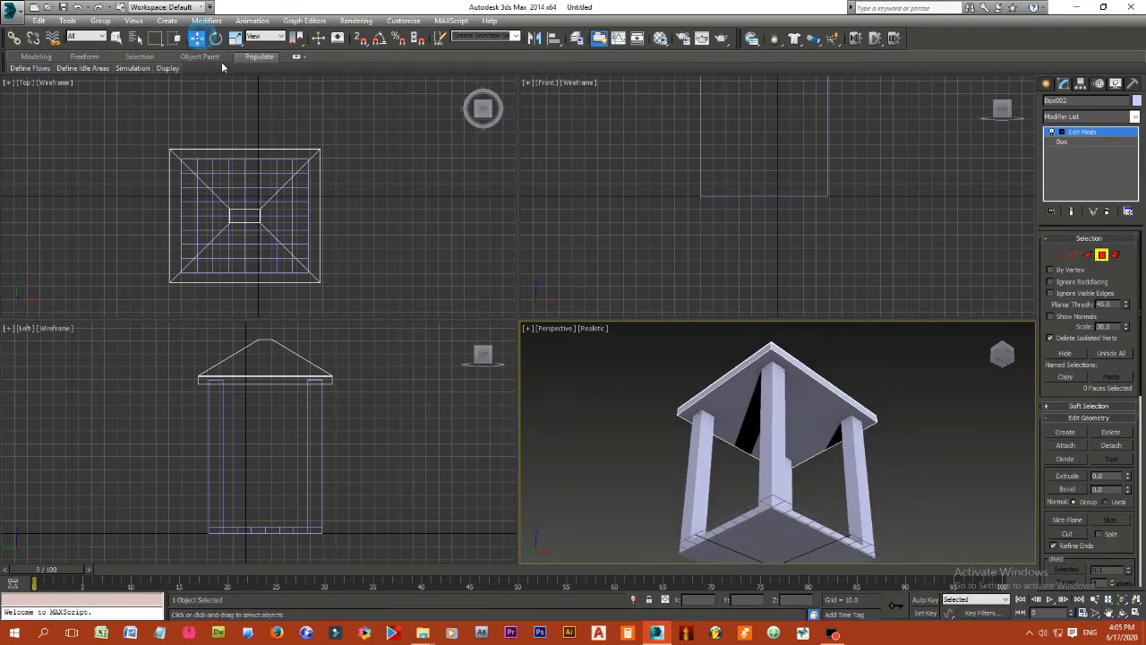
left_click(821, 408)
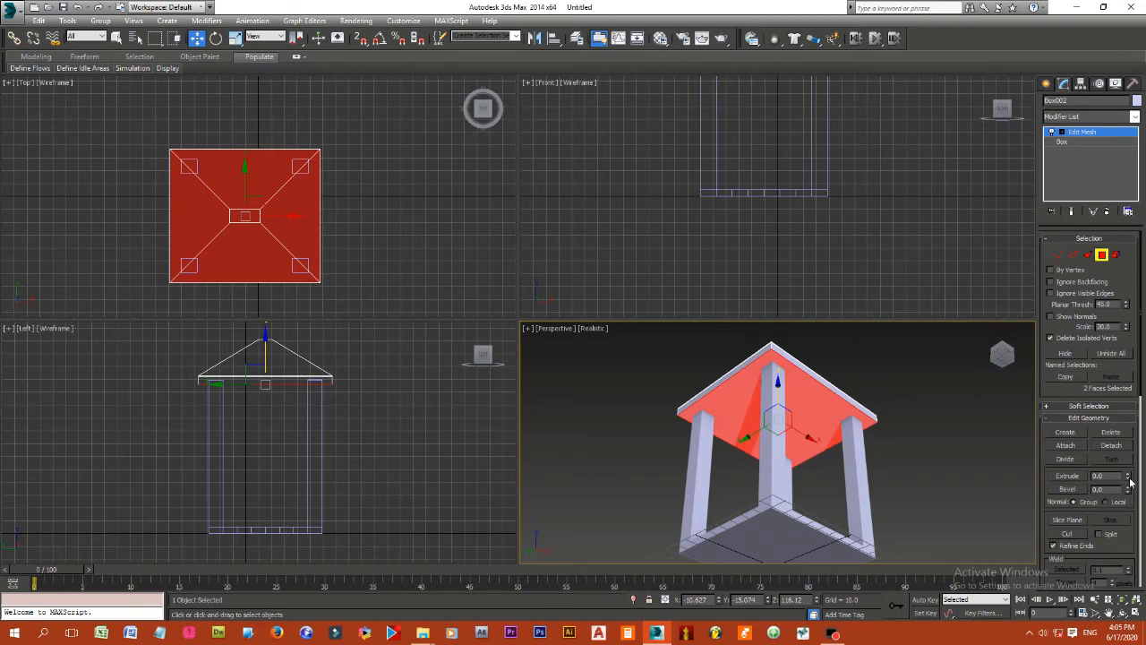
left_click_drag(1129, 478, 1128, 479)
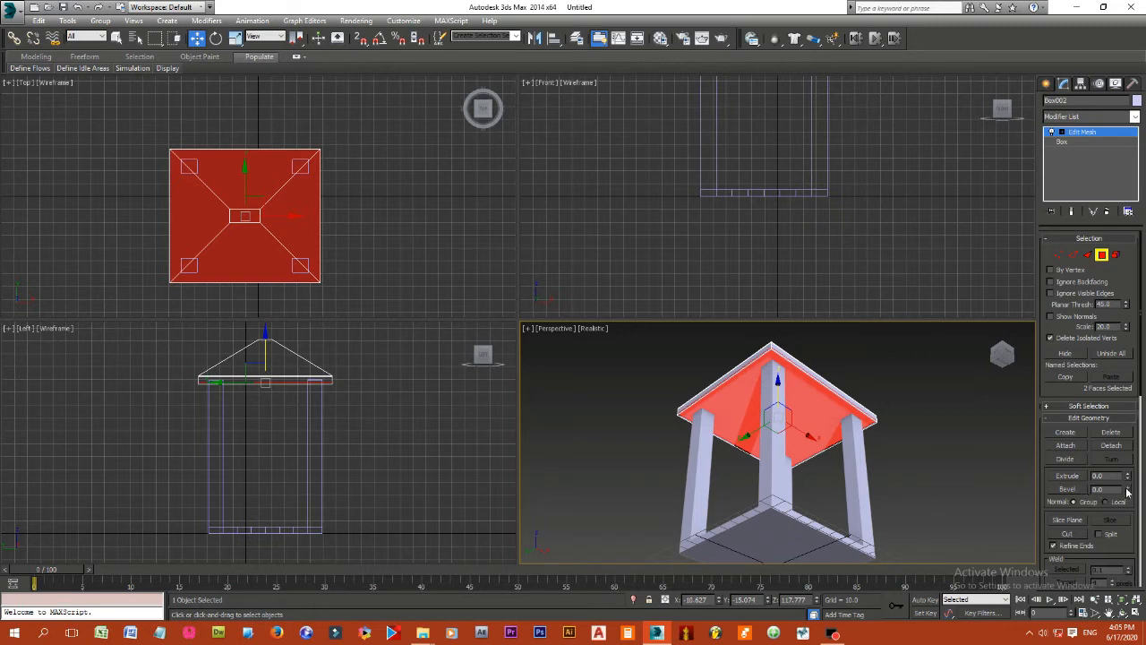
Step: Bevel the roof's underside polygon inward to a small central rectangle and raise it to about Z 143 to hollow the roof
left_click_drag(1129, 491, 1130, 495)
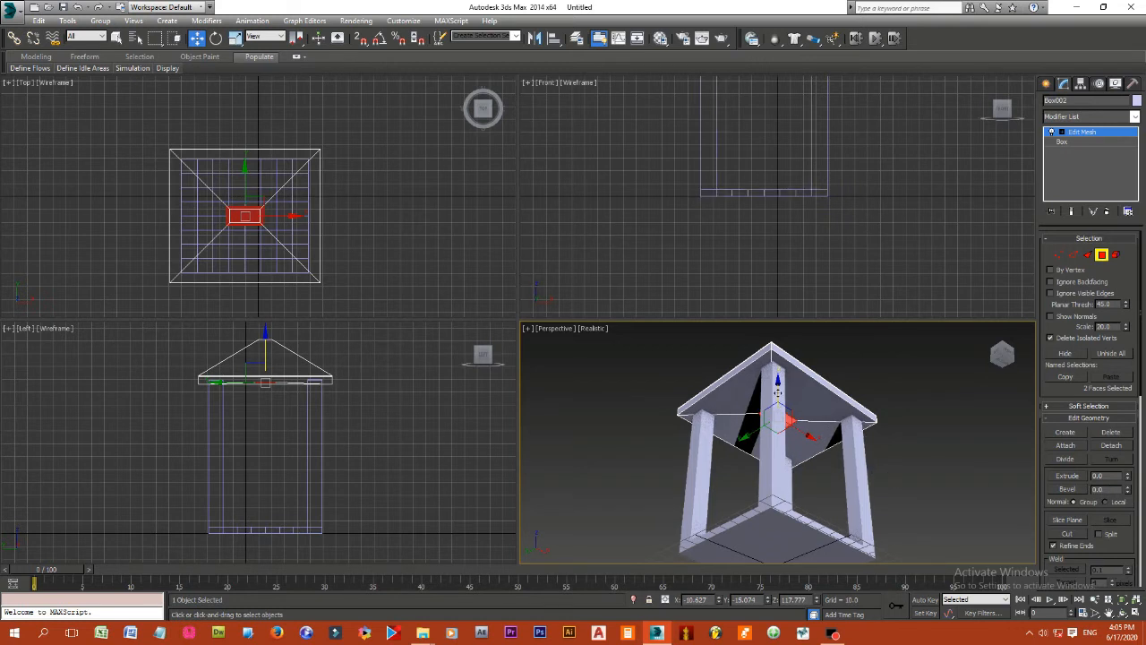
left_click_drag(777, 391, 778, 368)
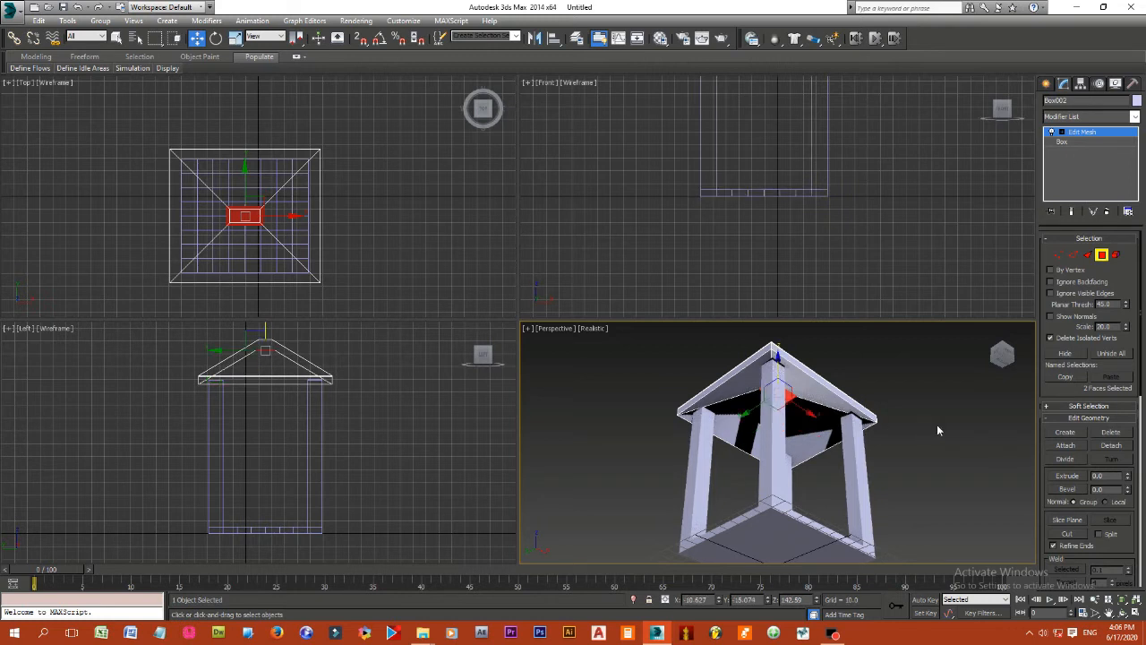
left_click(1001, 344)
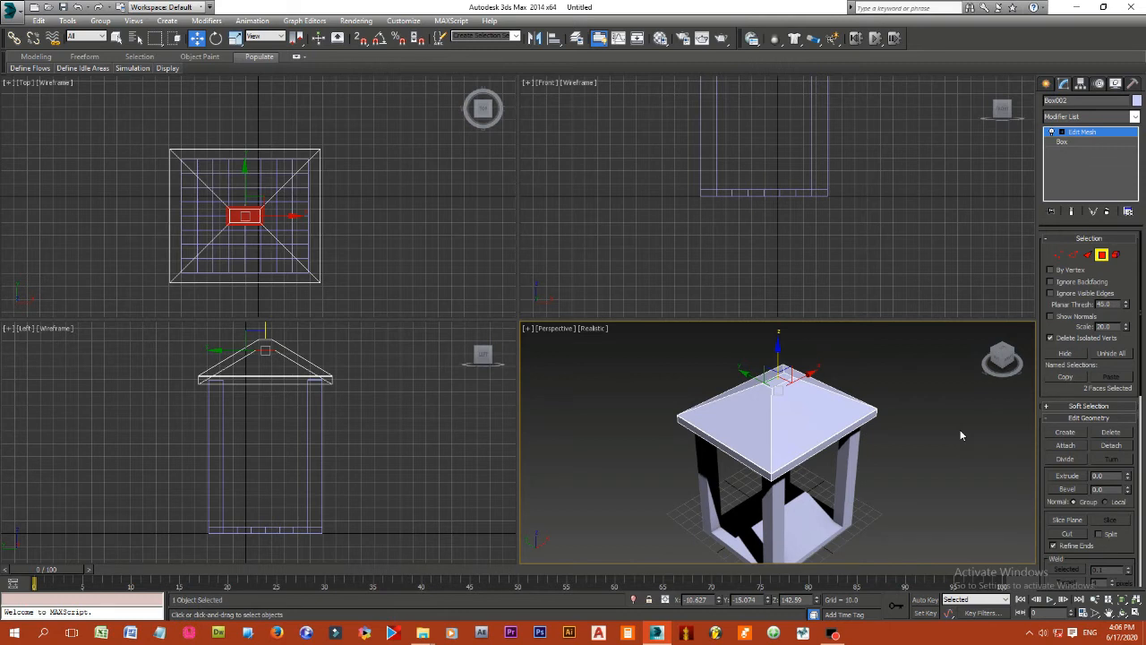
left_click(939, 463)
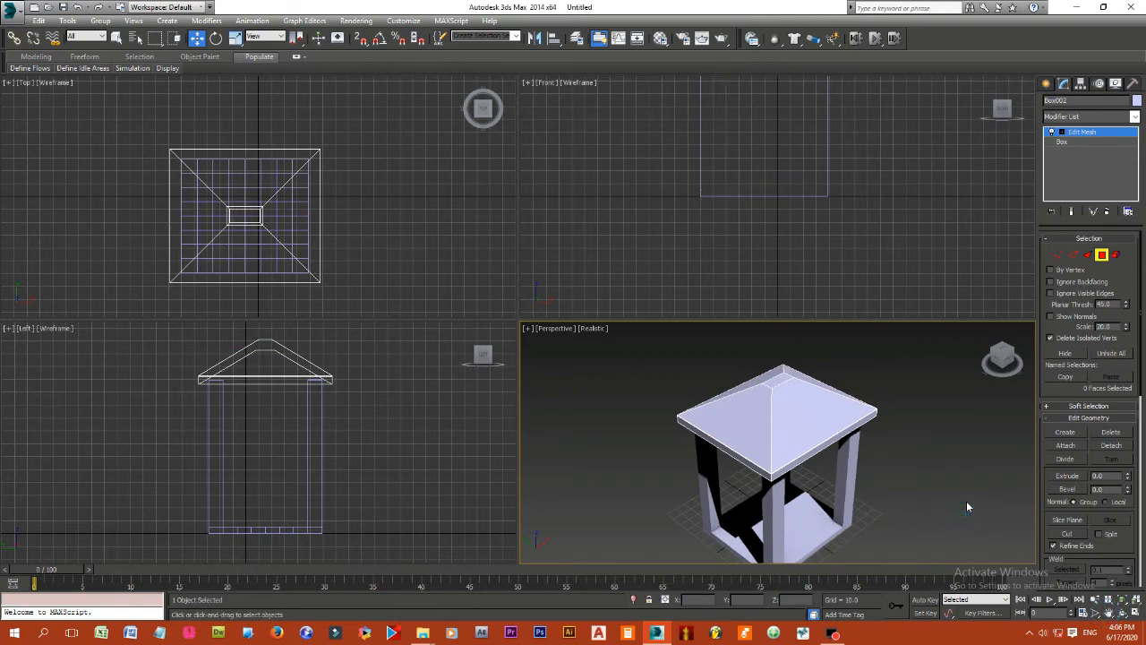
Step: Leave polygon editing and lower the whole roof slightly onto the four legs
left_click(1108, 613)
left_click_drag(932, 501, 929, 469)
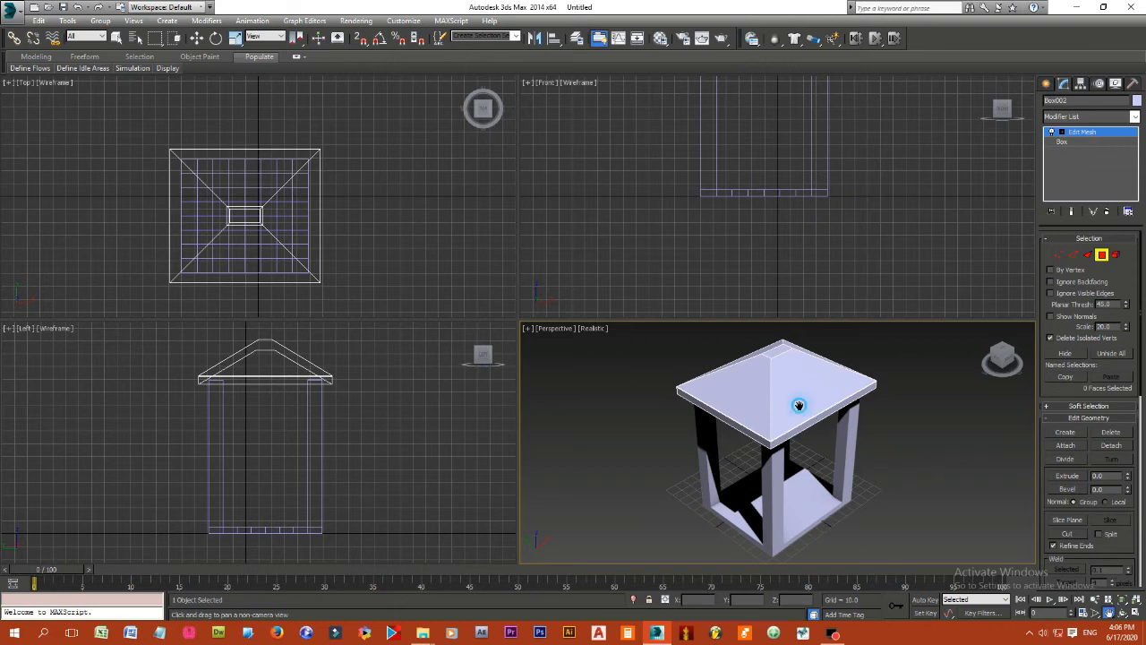
left_click(196, 37)
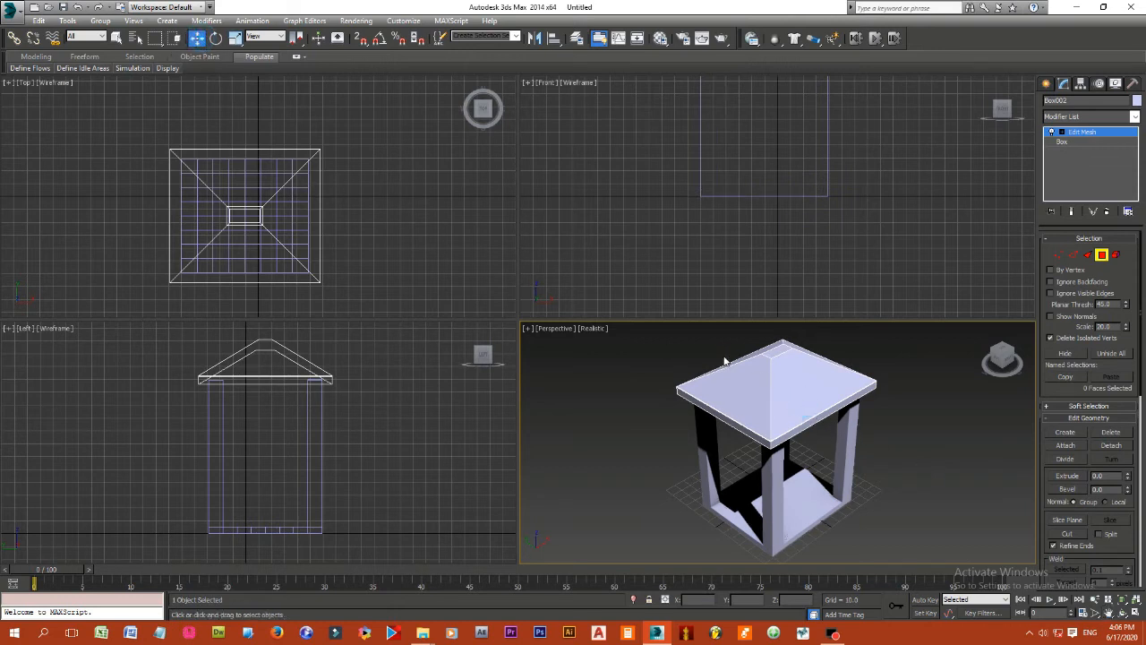
left_click(793, 374)
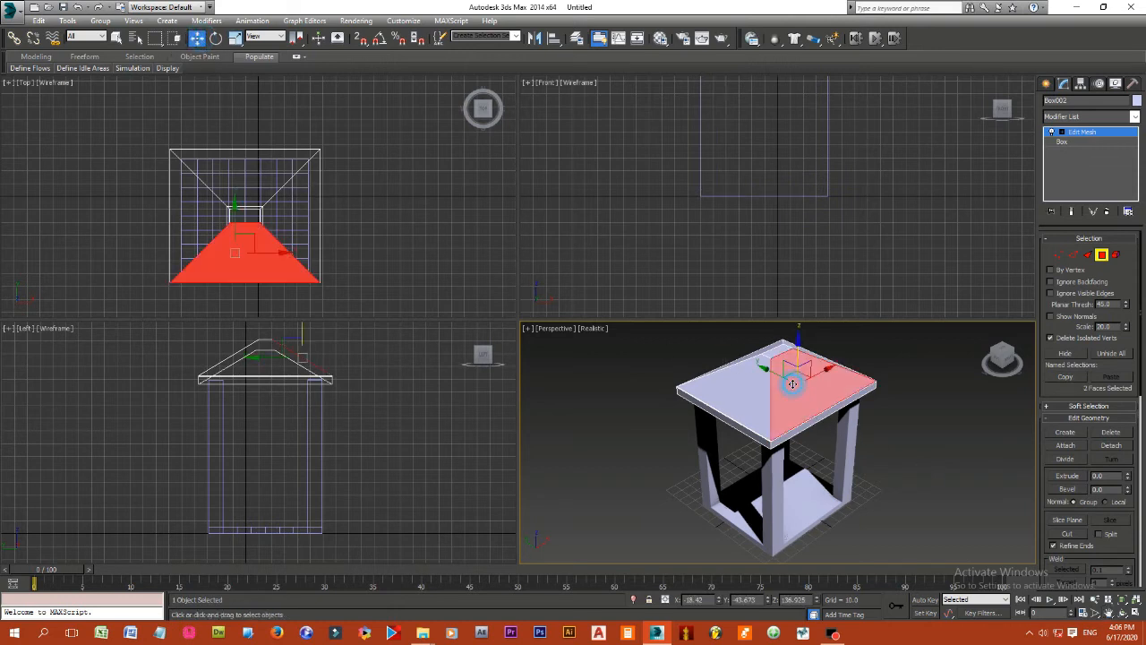
left_click(1103, 256)
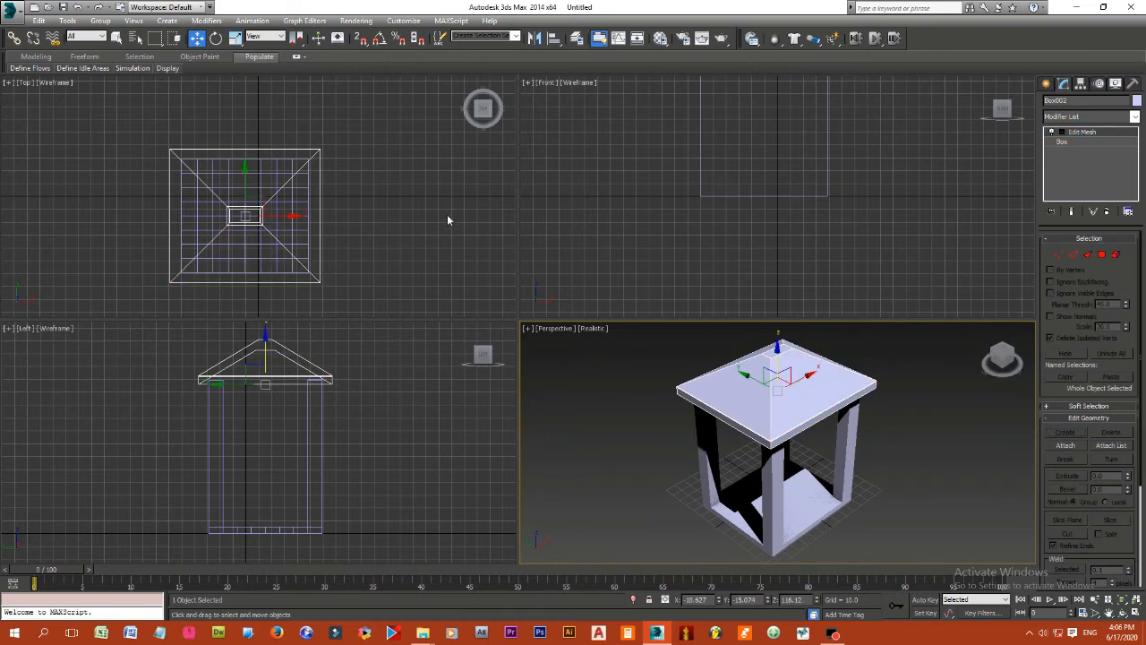
left_click_drag(779, 368, 778, 365)
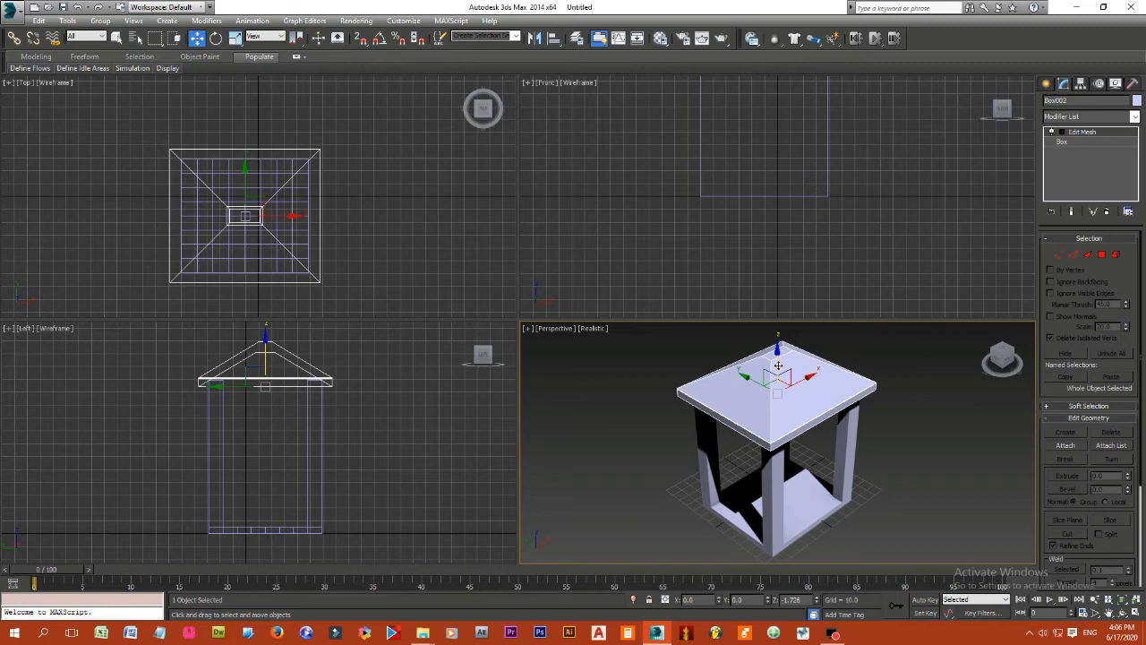
left_click_drag(779, 365, 779, 367)
left_click(929, 399)
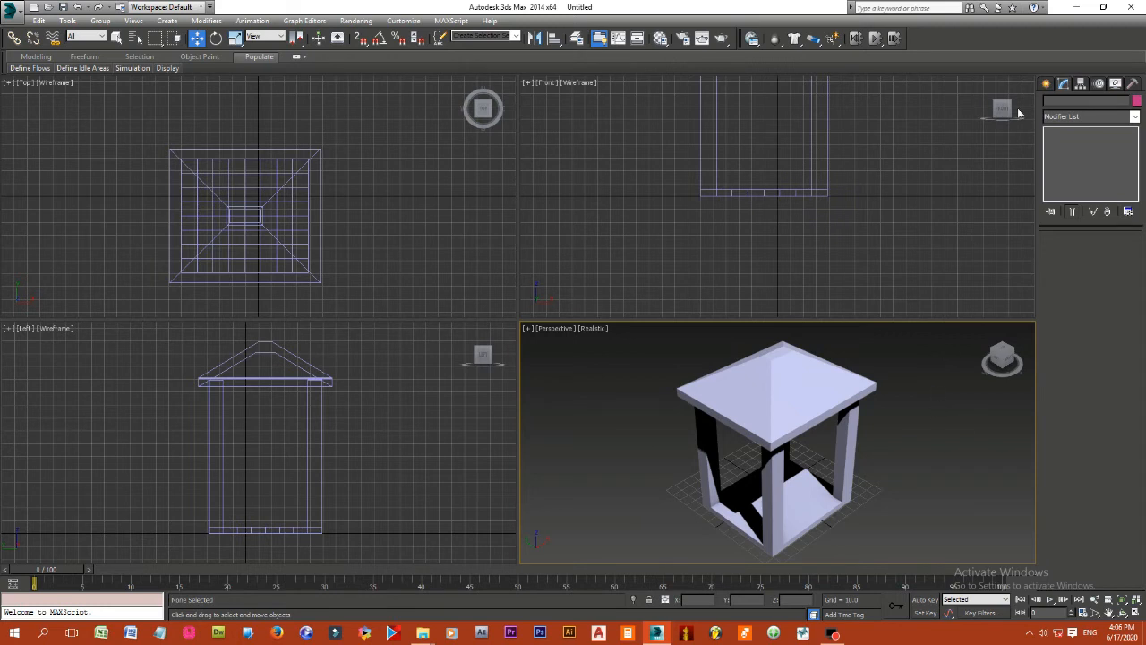
Step: Create a pyramid beside the pavilion, about 26 wide, 15 deep and 33 high
left_click(1045, 84)
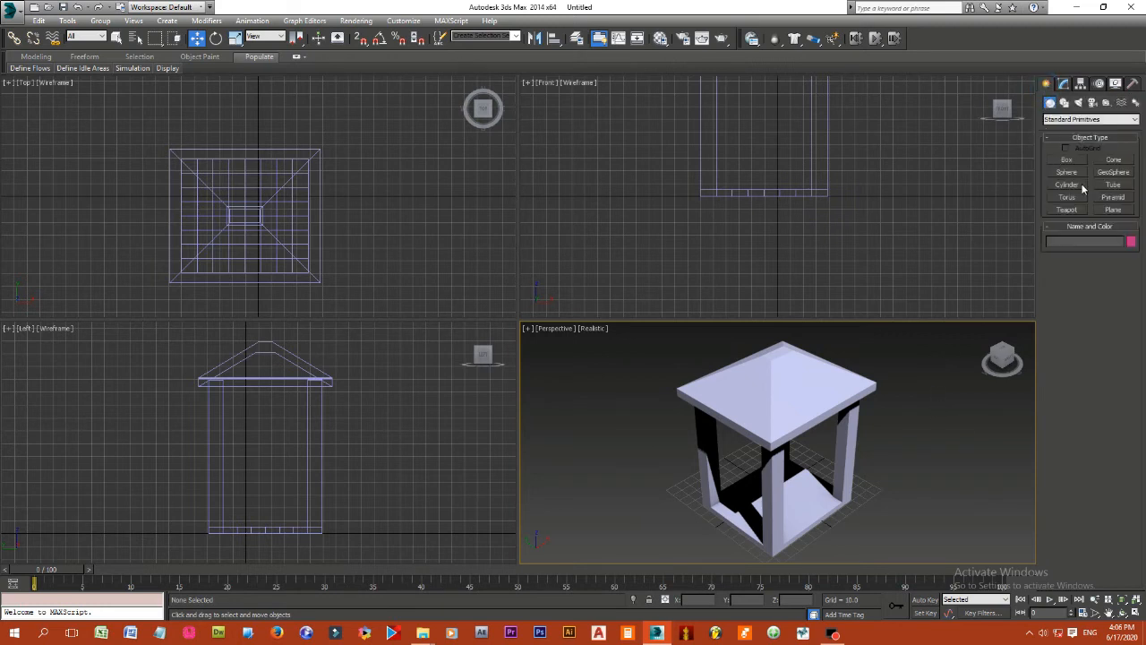
left_click(1113, 197)
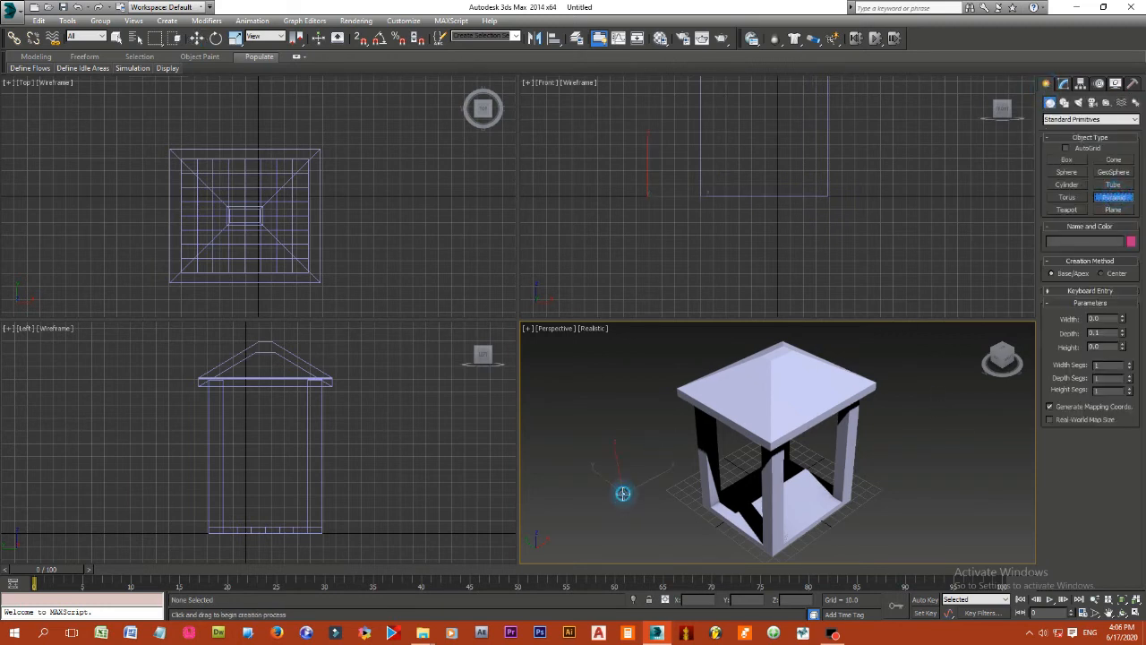
left_click(627, 502)
left_click_drag(622, 493, 607, 512)
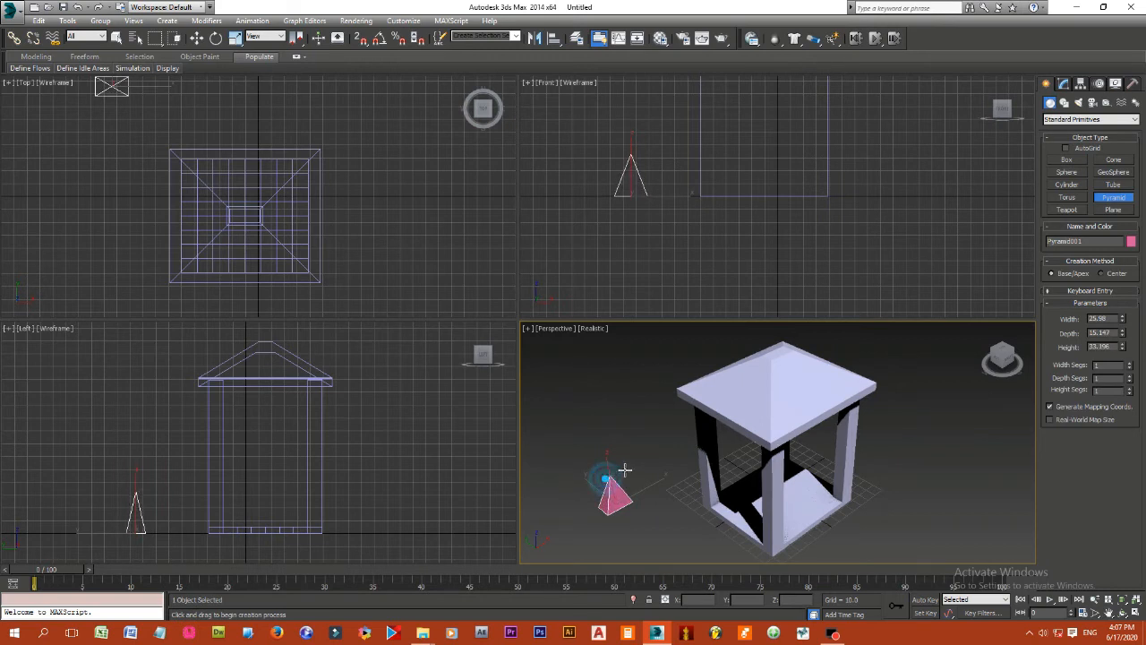
Step: Move the pyramid onto the roof's peak and centre it over the small top rectangle
left_click(196, 38)
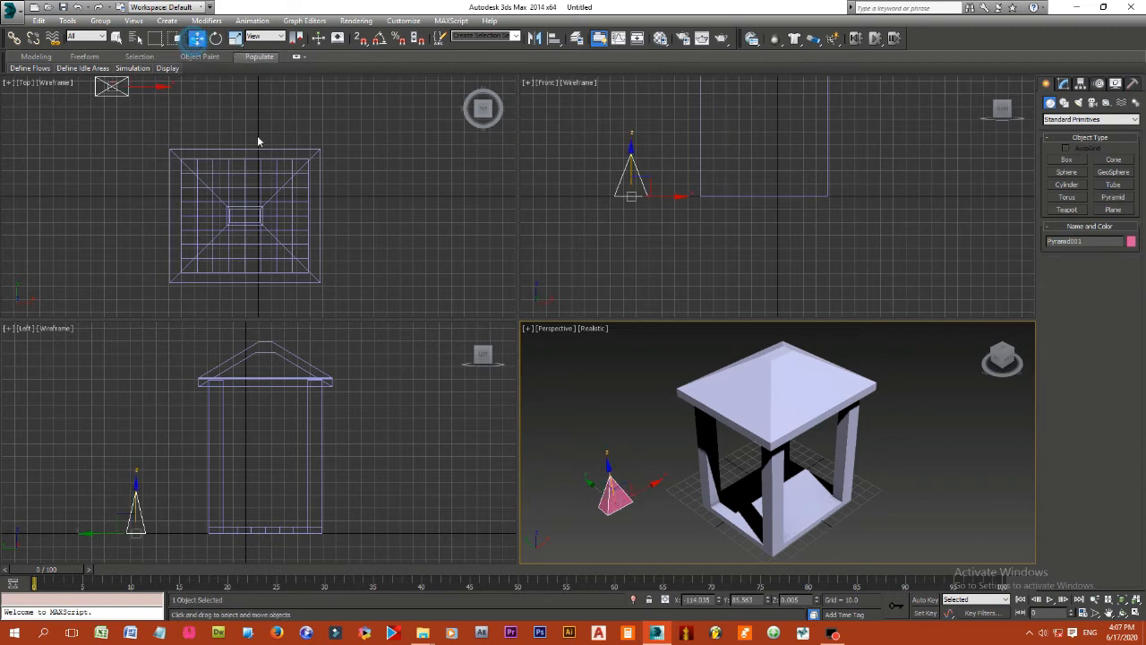
left_click_drag(638, 492, 692, 480)
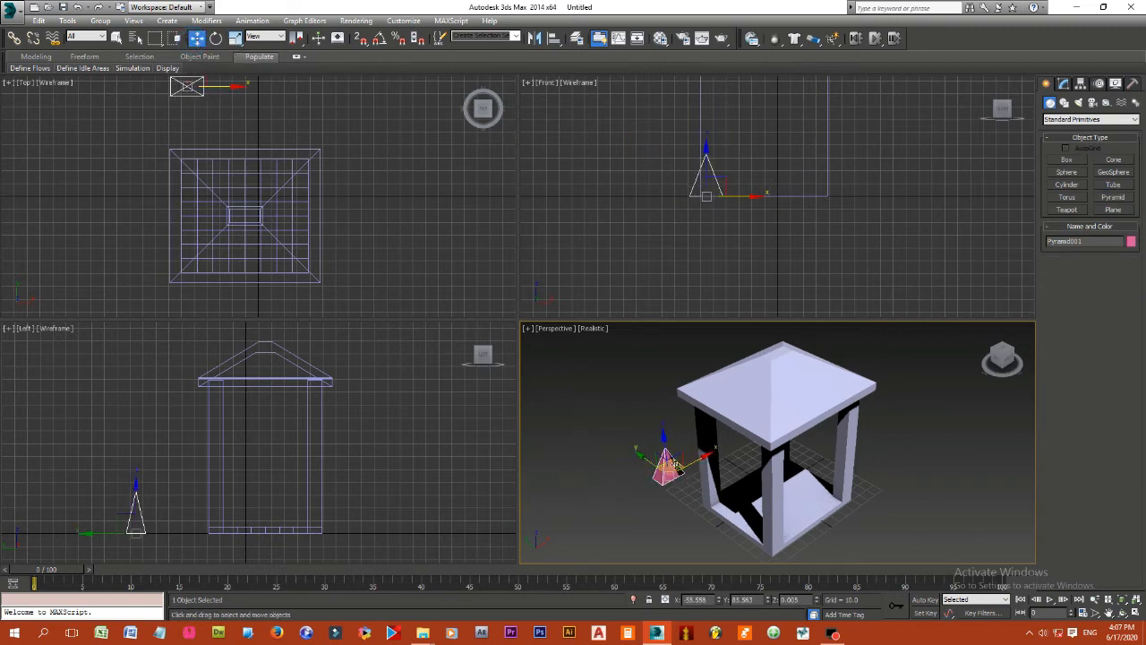
left_click_drag(664, 444, 700, 434)
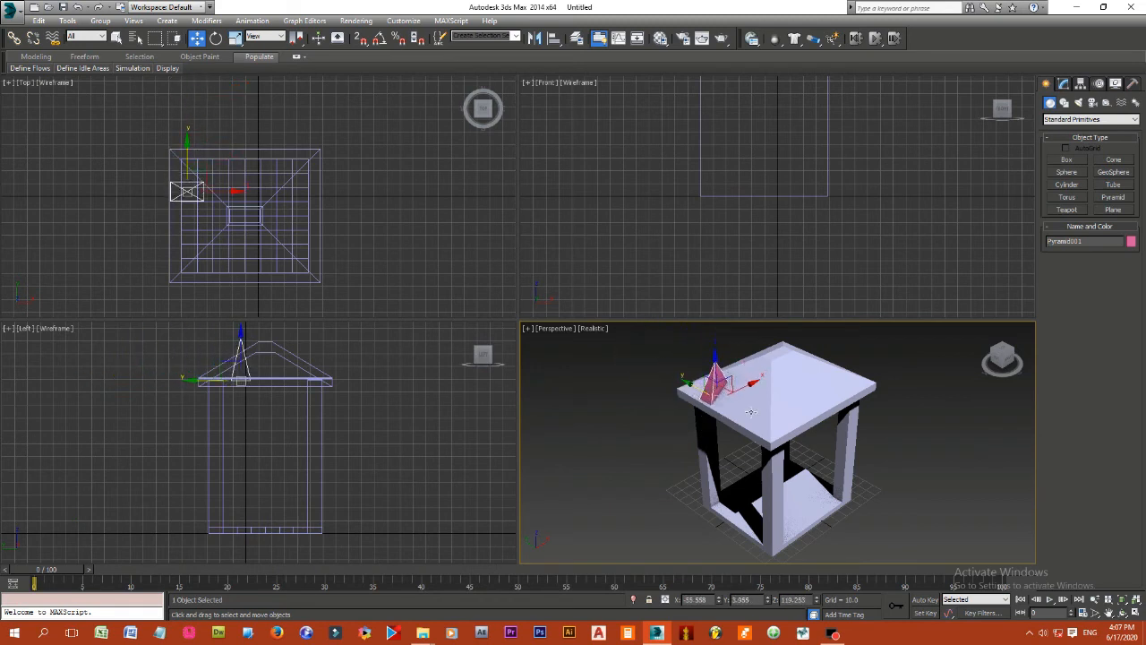
left_click_drag(742, 387, 753, 356)
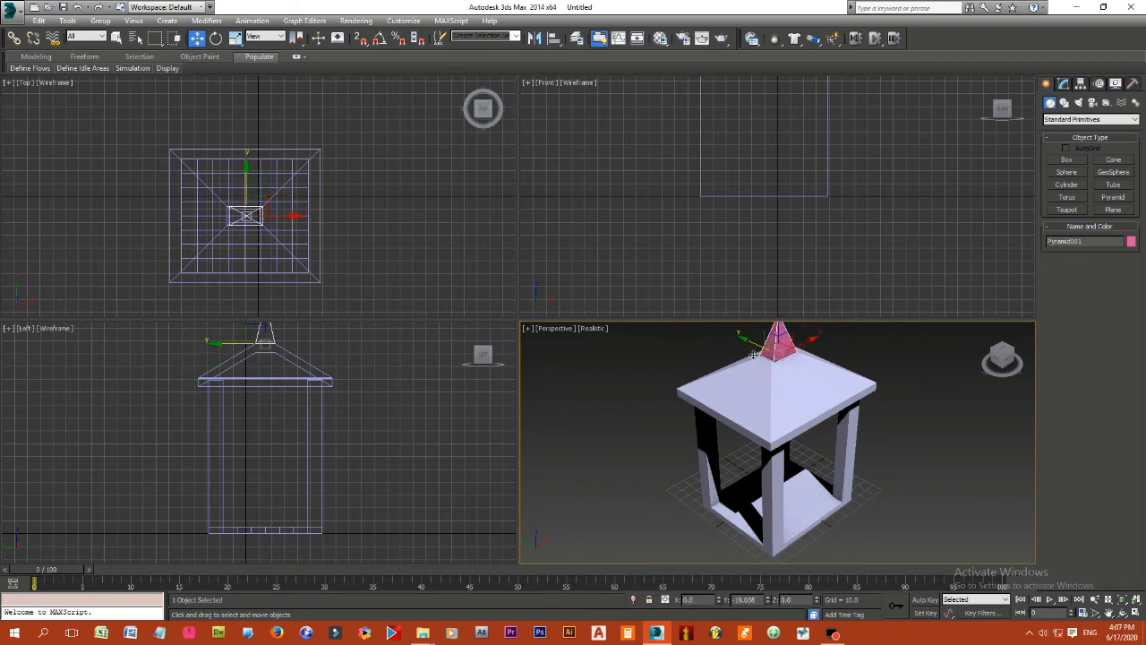
left_click_drag(754, 356, 805, 345)
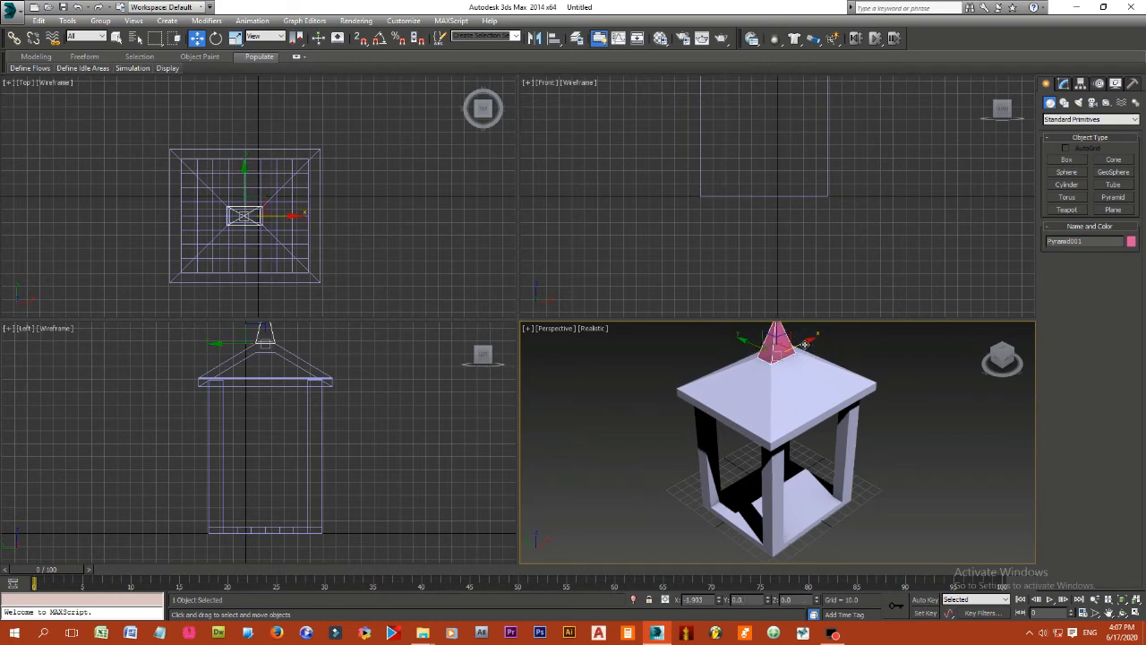
left_click(899, 361)
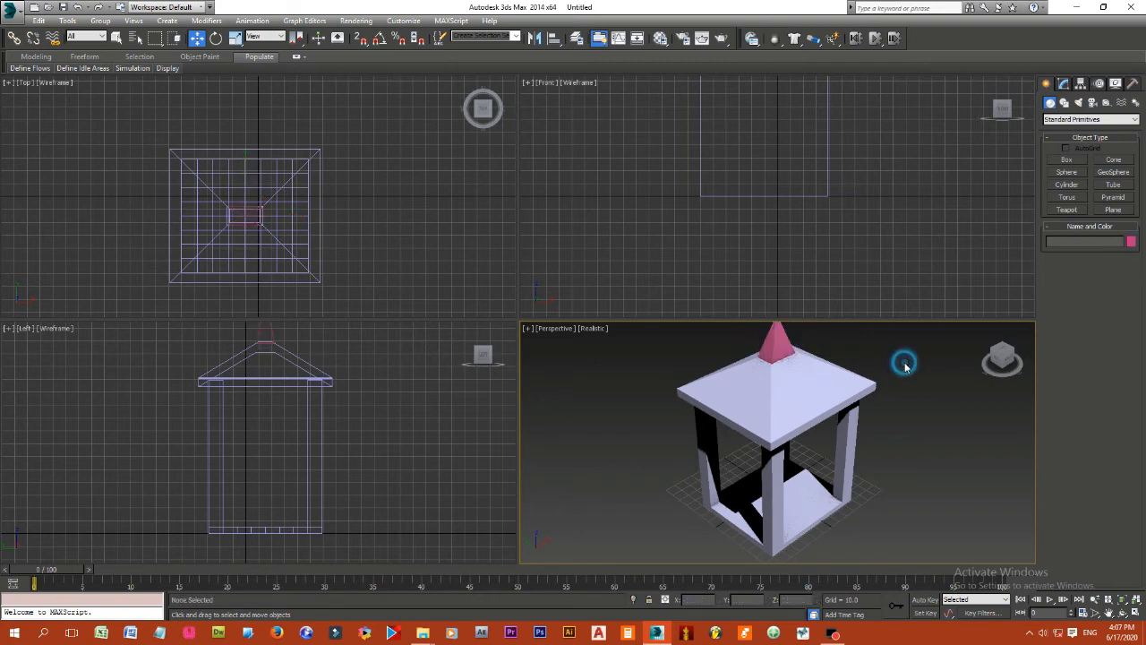
Step: Raise the pyramid slightly so that its base sits on the roof's peak
left_click(1016, 356)
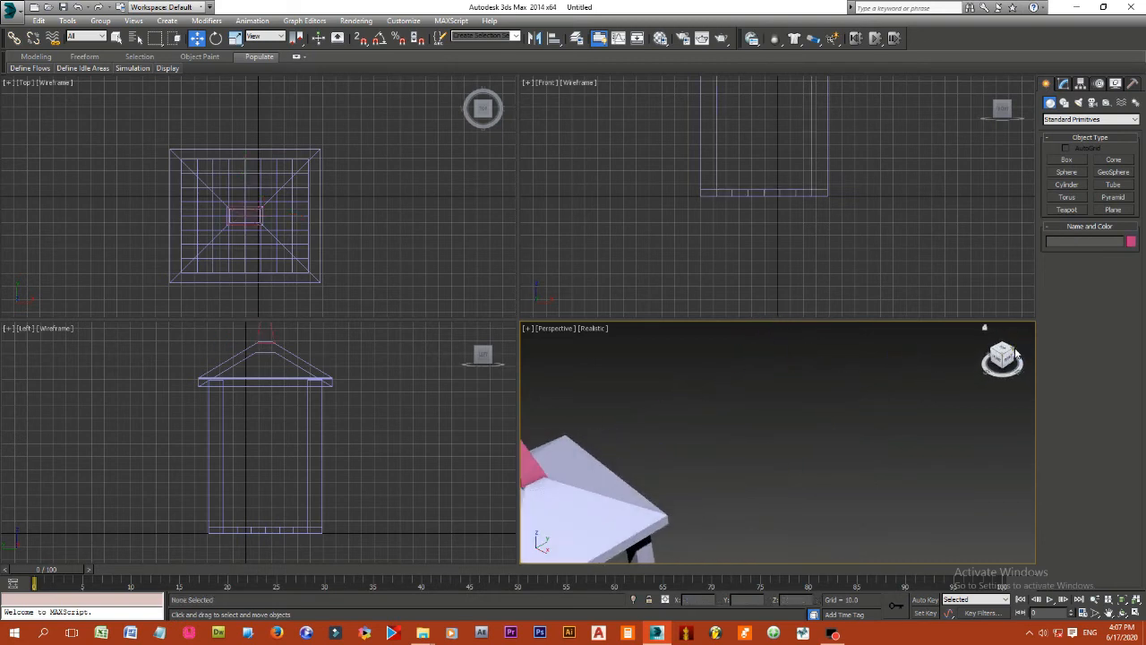
left_click(1108, 613)
left_click_drag(809, 521, 974, 468)
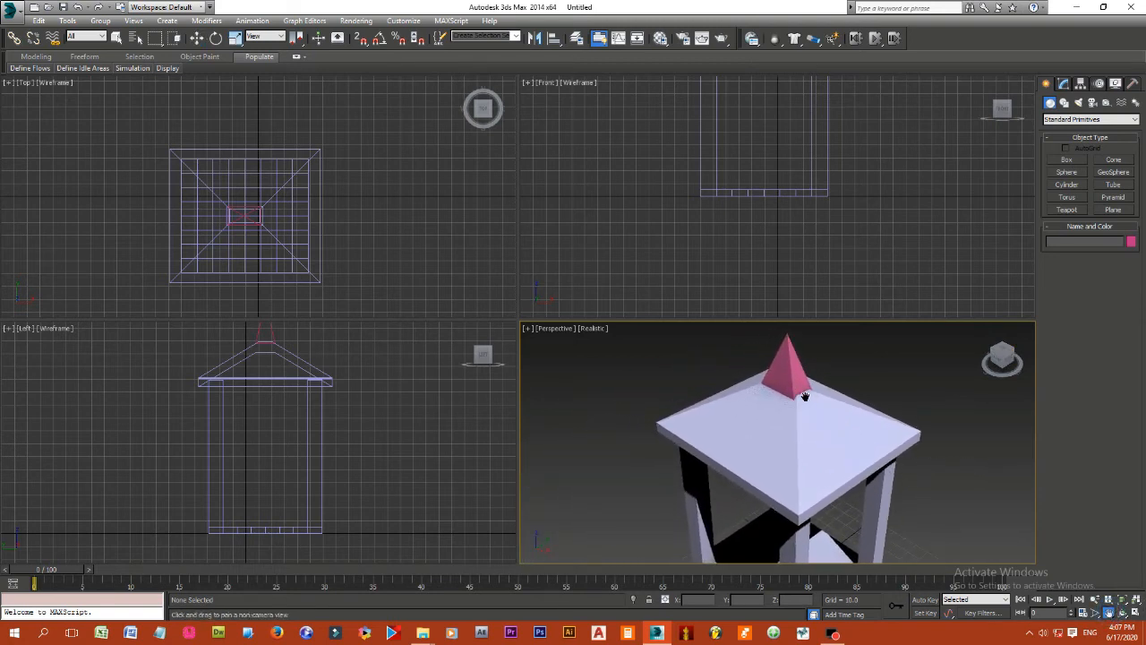
left_click(197, 38)
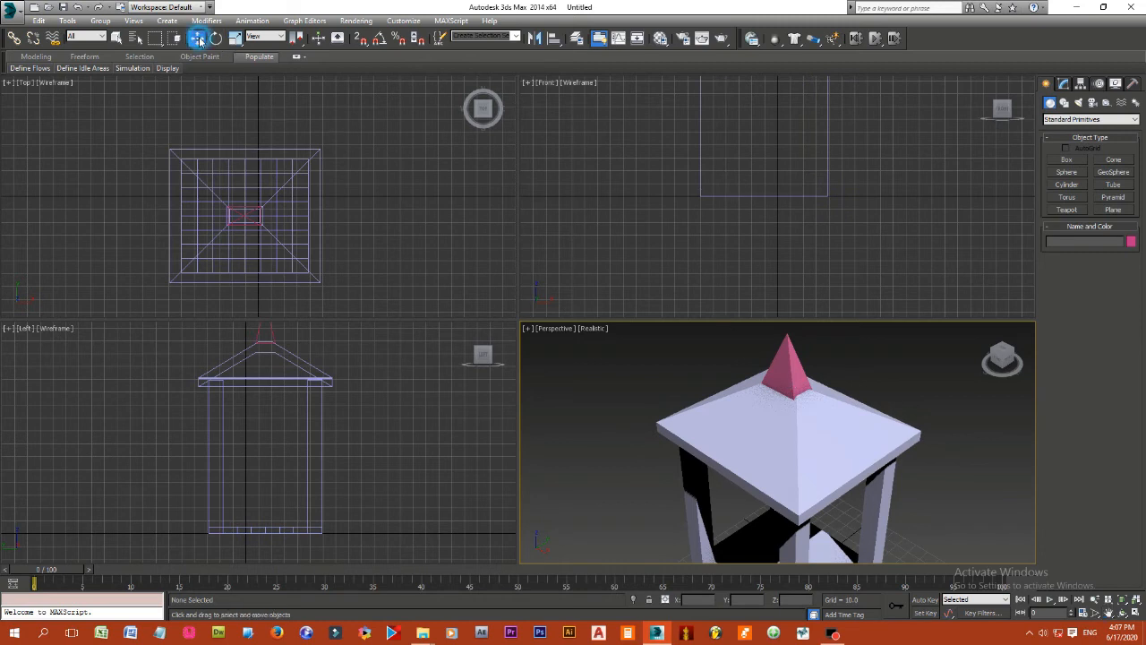
left_click(792, 369)
left_click_drag(791, 369, 786, 356)
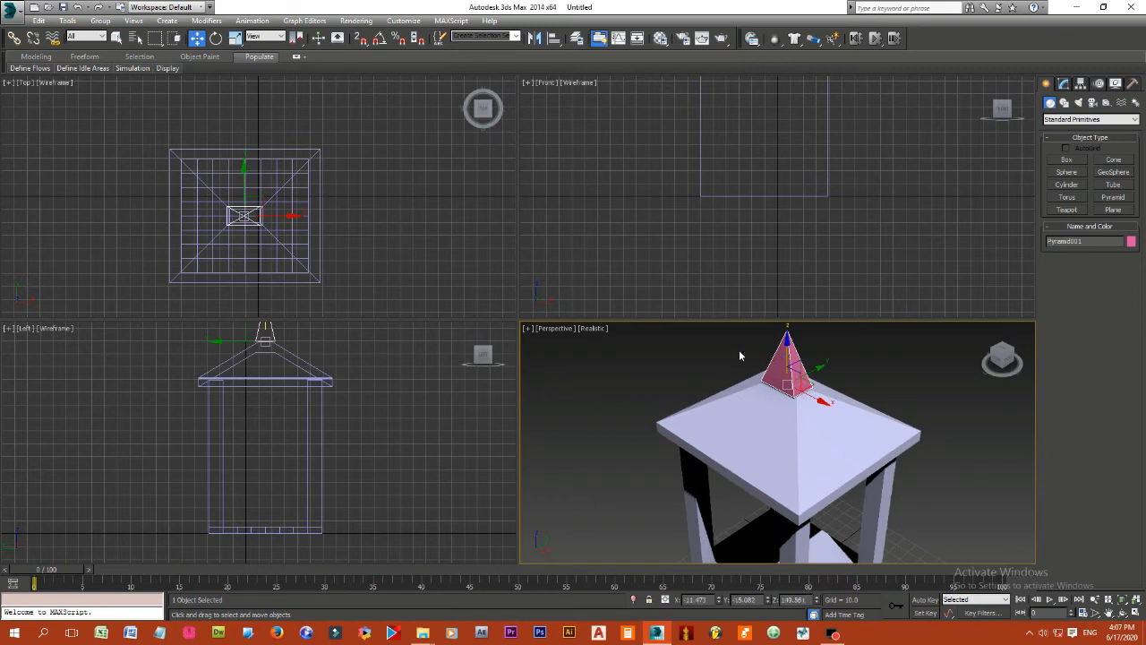
Step: Scale the pyramid's base down to about 84% in X and slightly in Y to fit the roof's peak
left_click(235, 37)
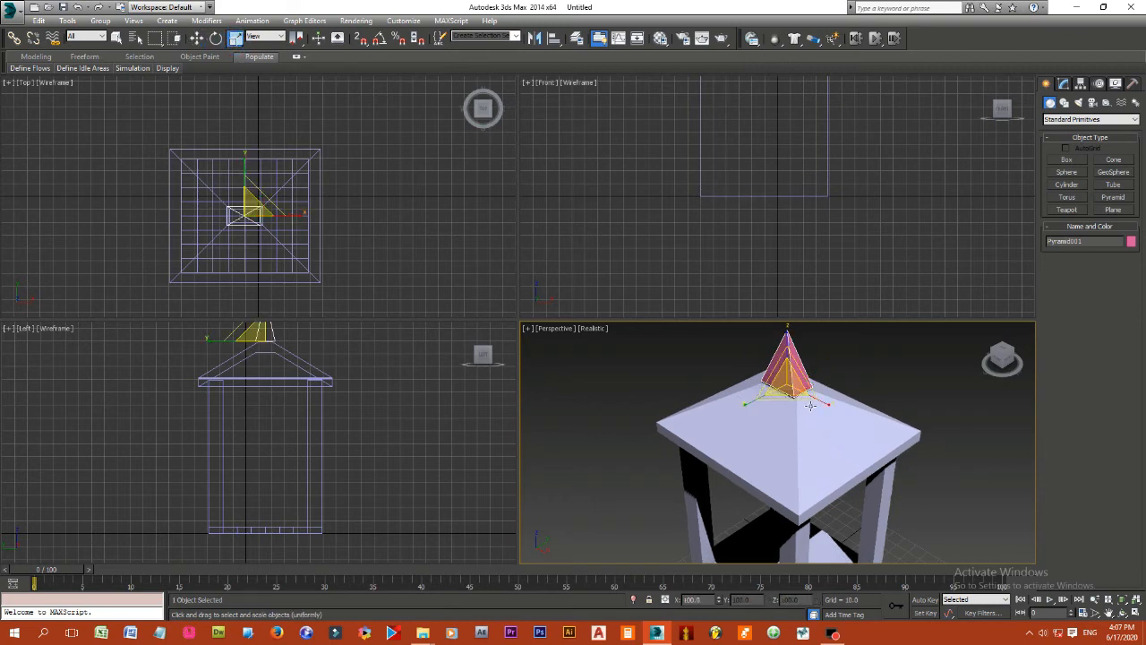
left_click_drag(811, 406, 761, 397)
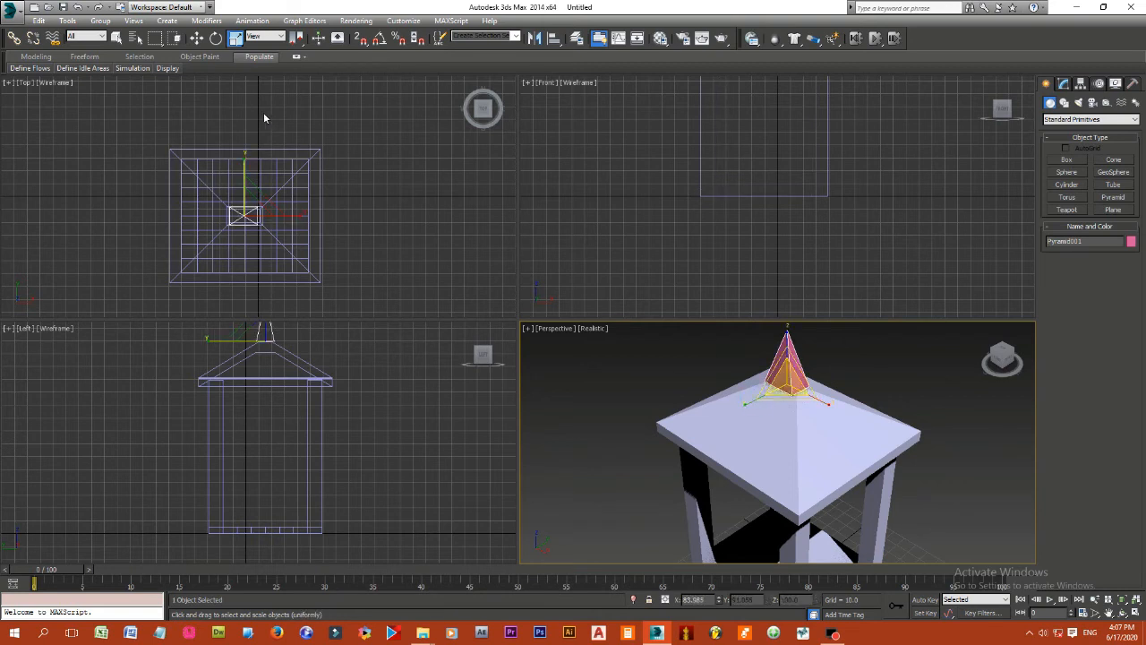
left_click(197, 38)
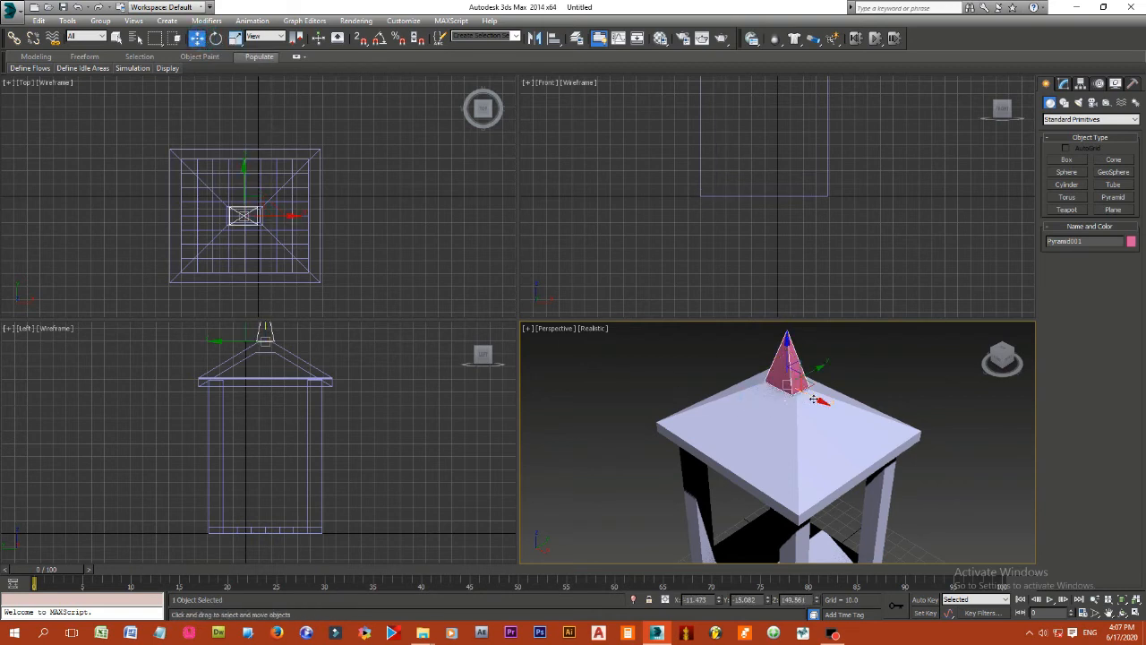
Step: Nudge the pyramid about 1 unit along X on the roof's peak and scale it to about 88% in Y
left_click_drag(813, 399, 815, 397)
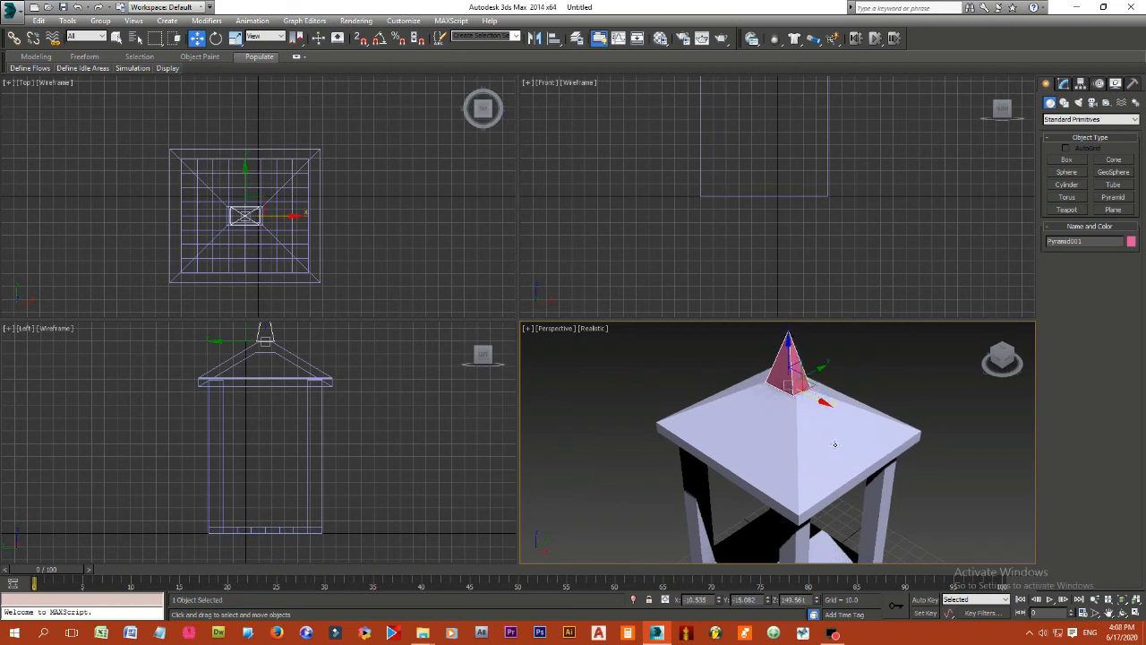
left_click(940, 430)
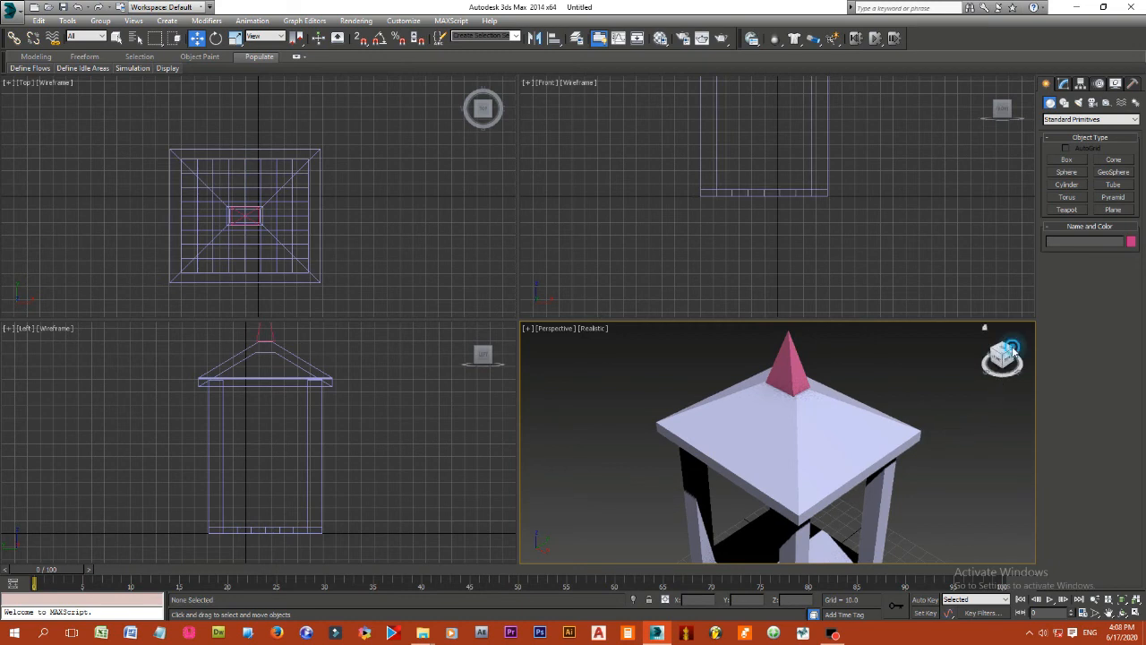
left_click_drag(1013, 353, 1014, 351)
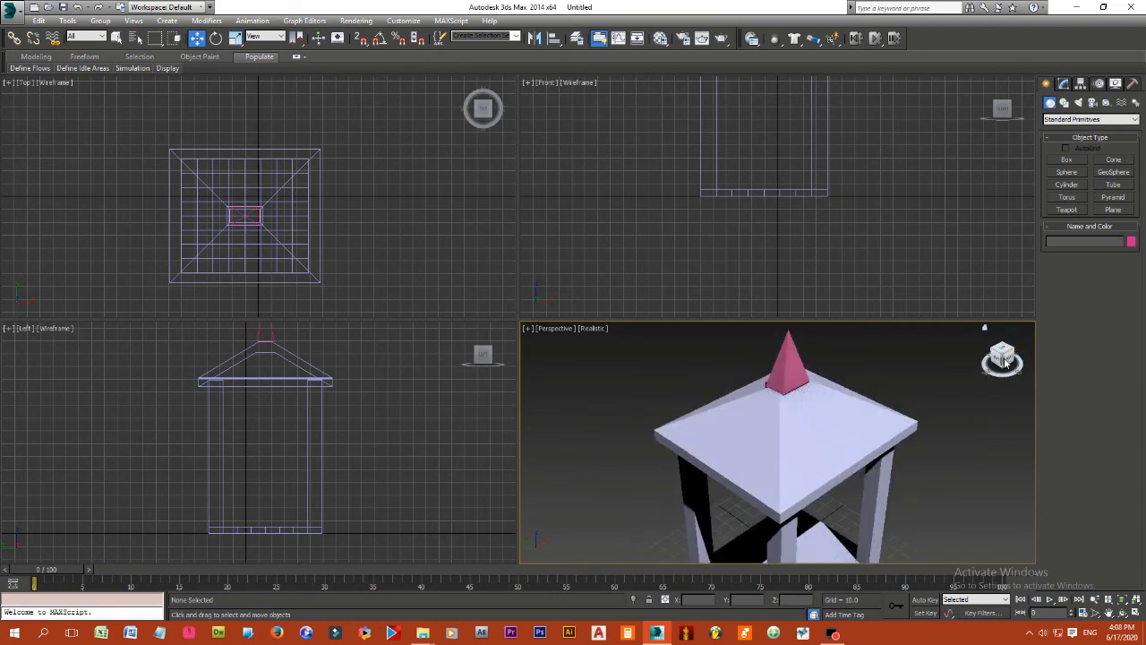
left_click(1009, 362)
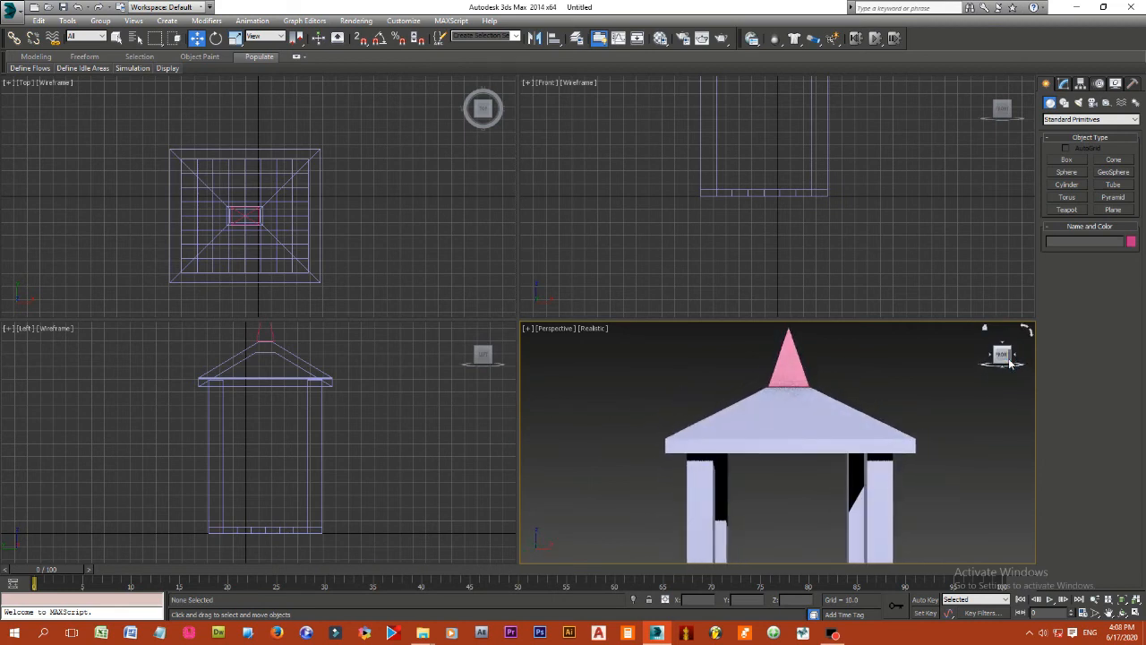
left_click(1015, 359)
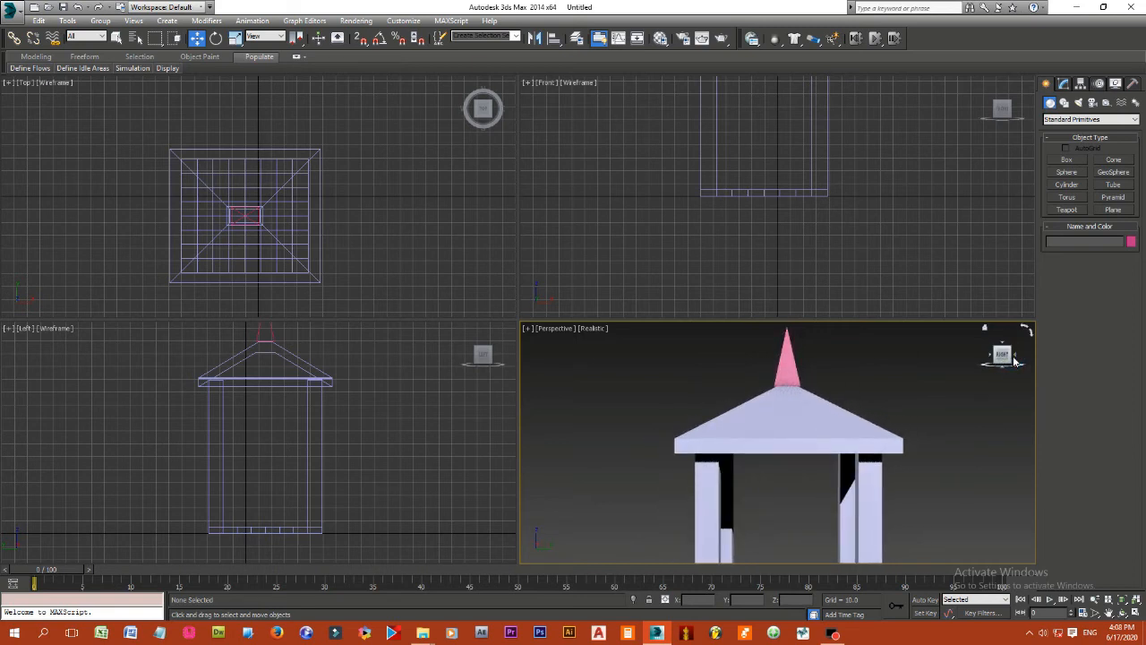
left_click(783, 375)
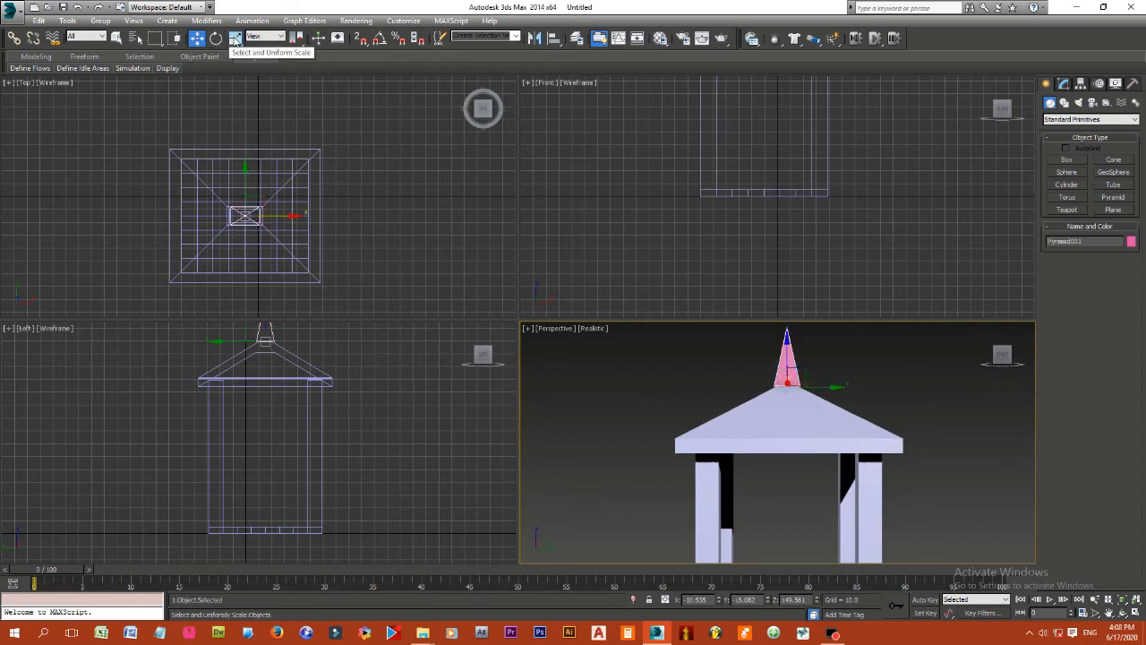
left_click(235, 38)
left_click_drag(831, 385, 828, 386)
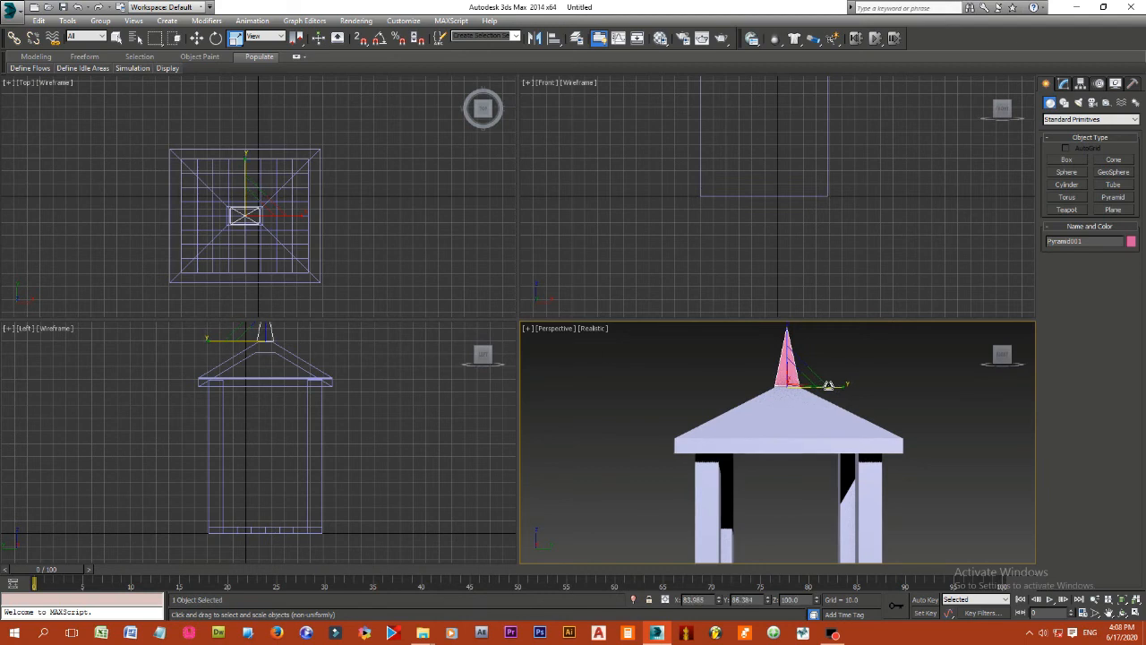
left_click(867, 379)
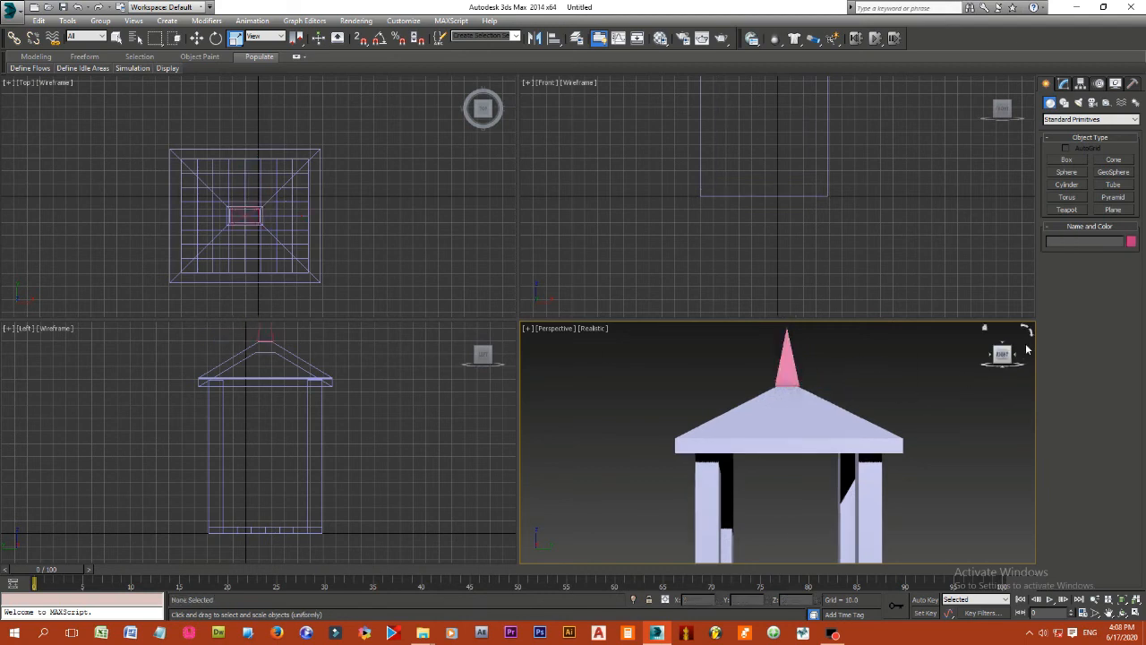
Step: Examine the pyramid's fit on the roof's peak from several angles and inspect the whole pavilion in perspective
left_click(1001, 354)
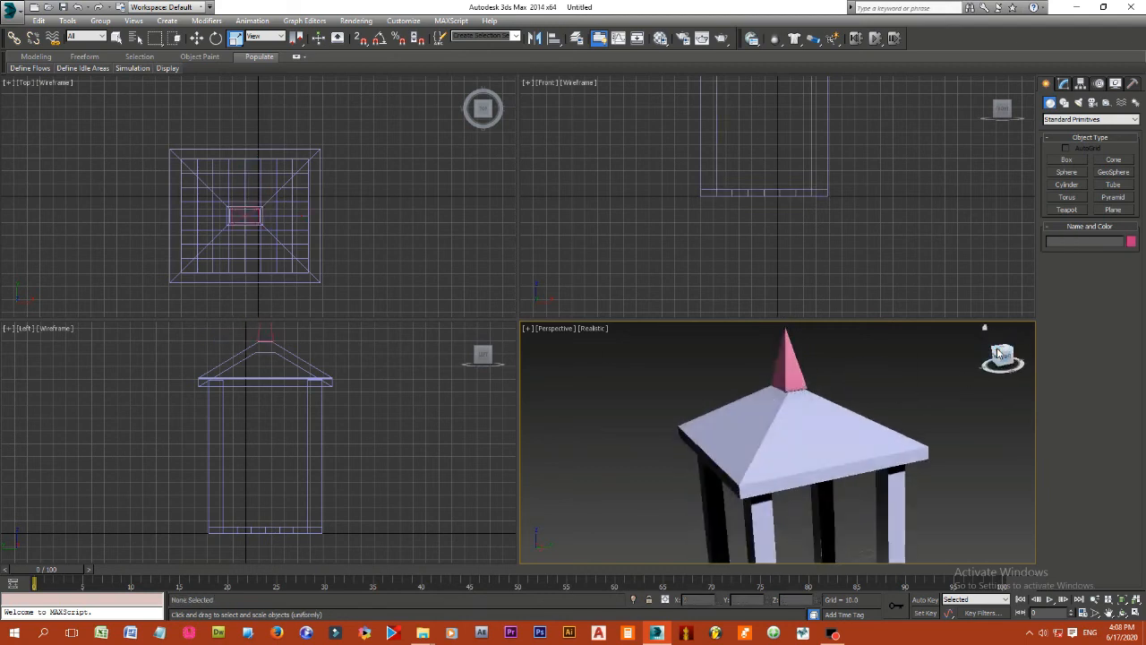
left_click(1015, 354)
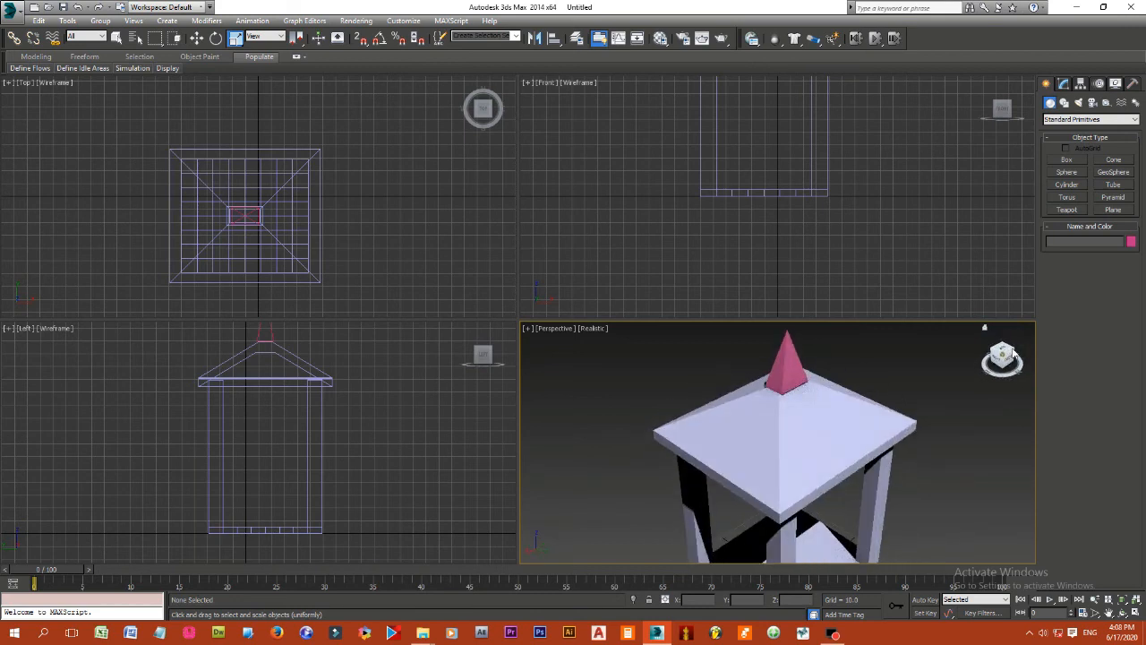
left_click(1014, 353)
left_click(1015, 354)
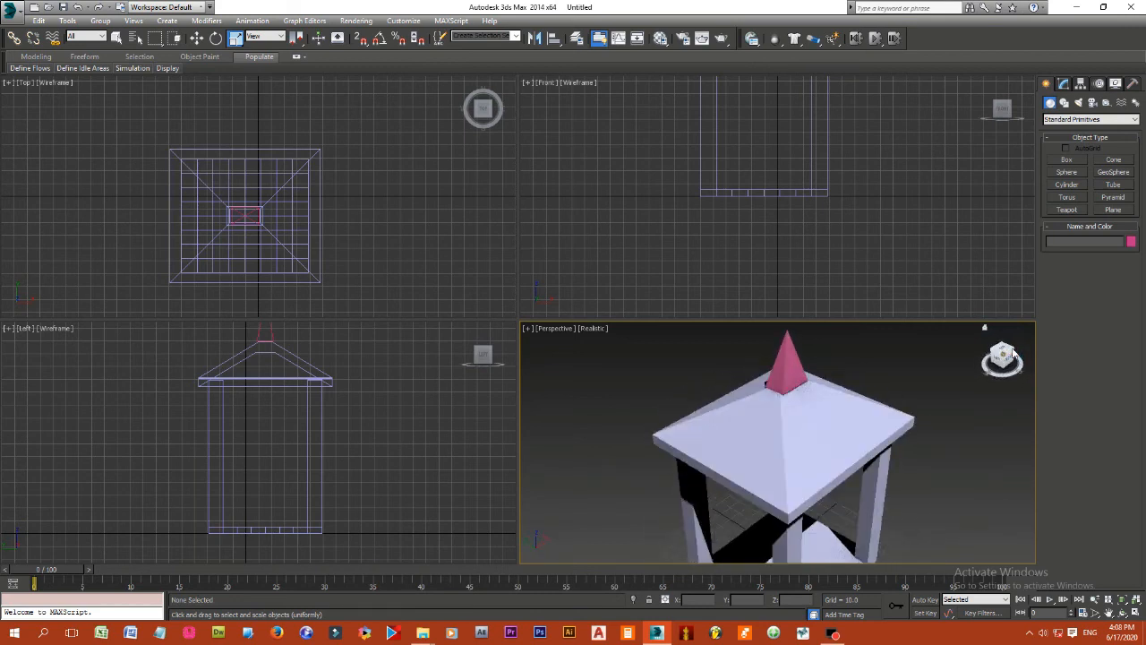
left_click(1014, 355)
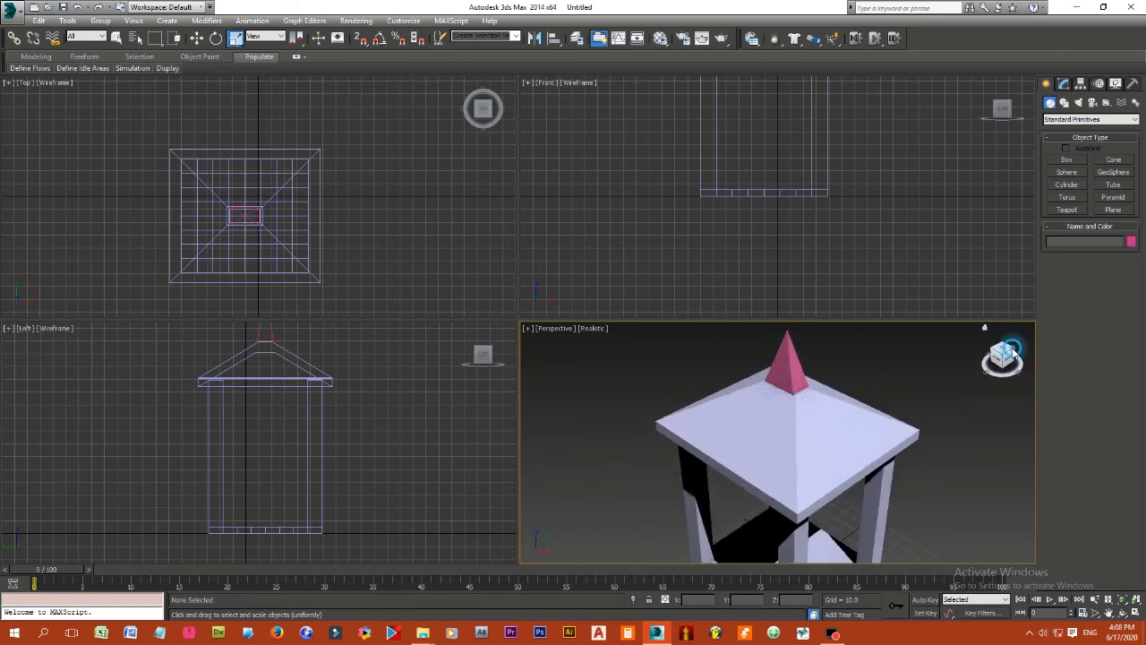
left_click(1015, 355)
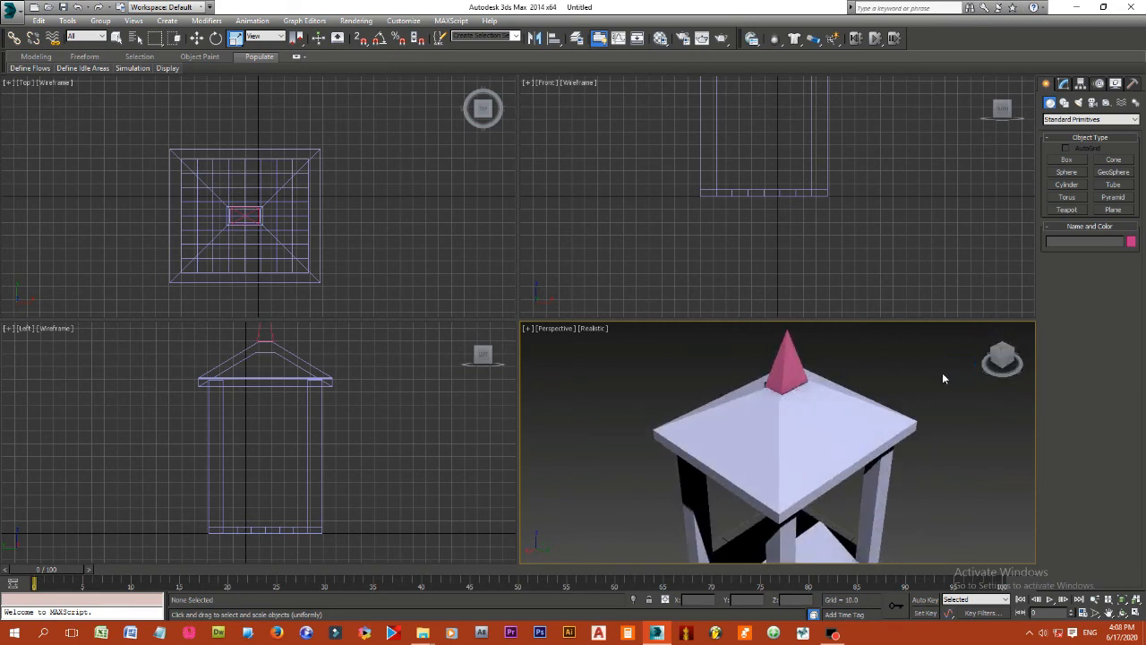
left_click(1094, 612)
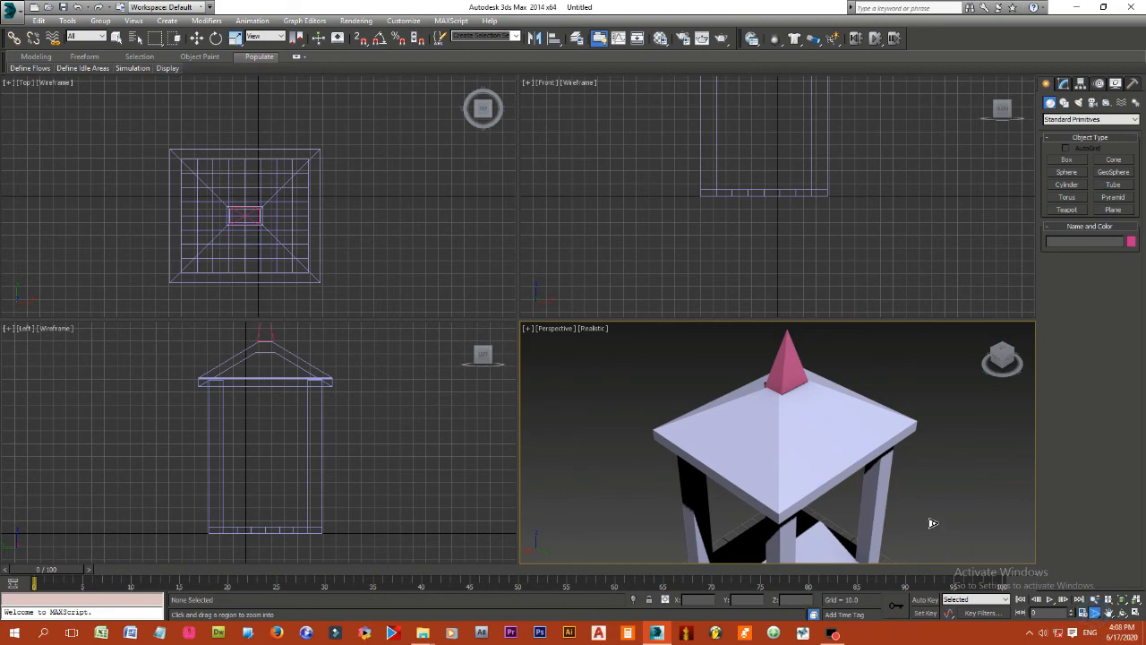
scroll(931, 535, "down", 4)
scroll(931, 538, "down", 1)
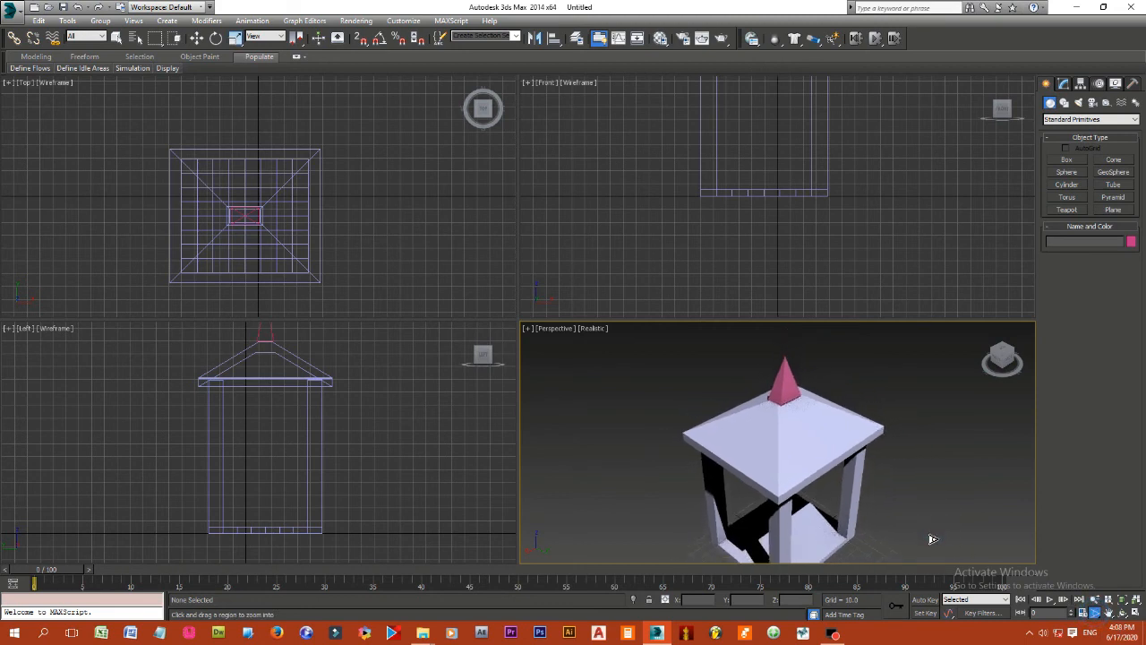
left_click(1108, 613)
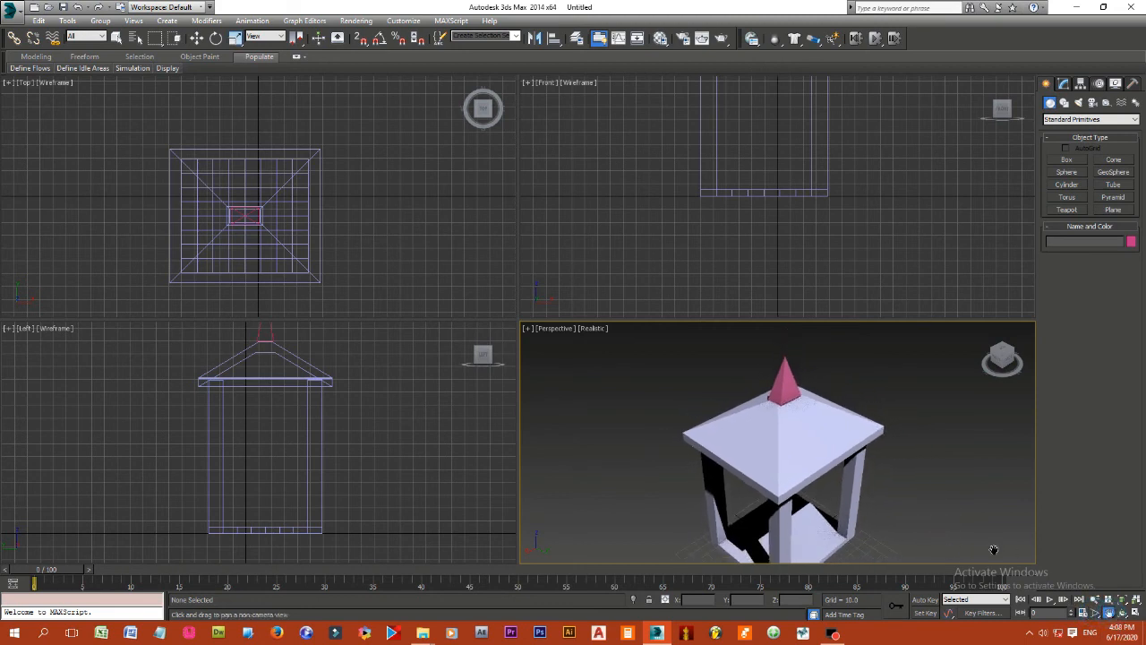
left_click_drag(947, 532, 935, 496)
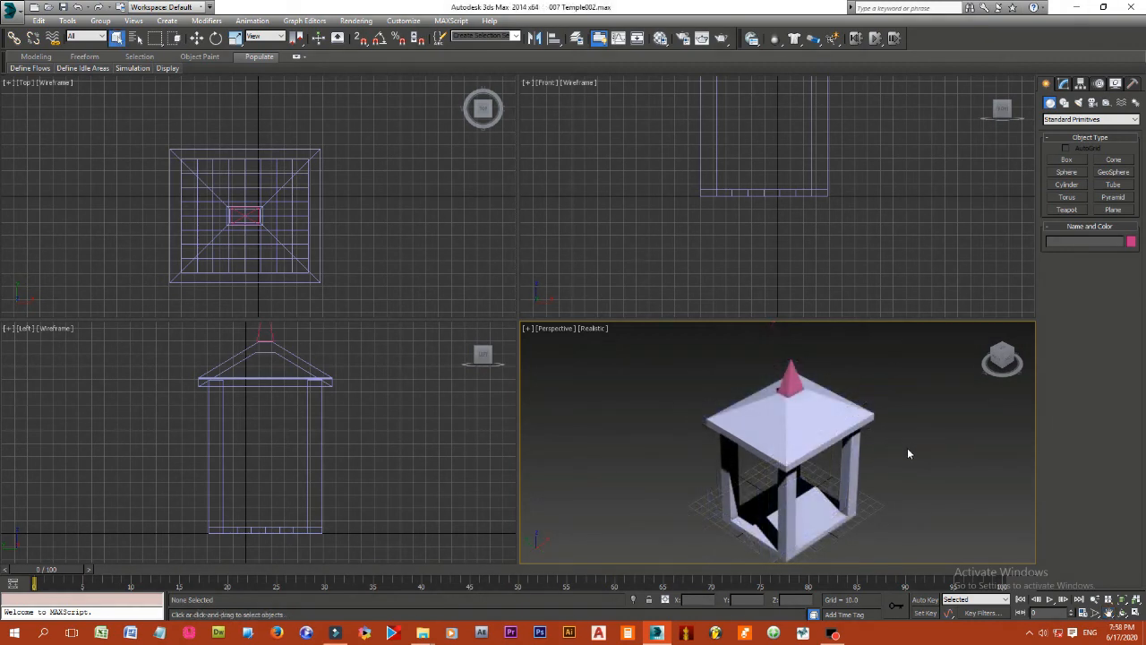
Step: Merge the Buddha statue object from buddha.max into the pavilion scene
left_click(907, 451)
left_click(12, 9)
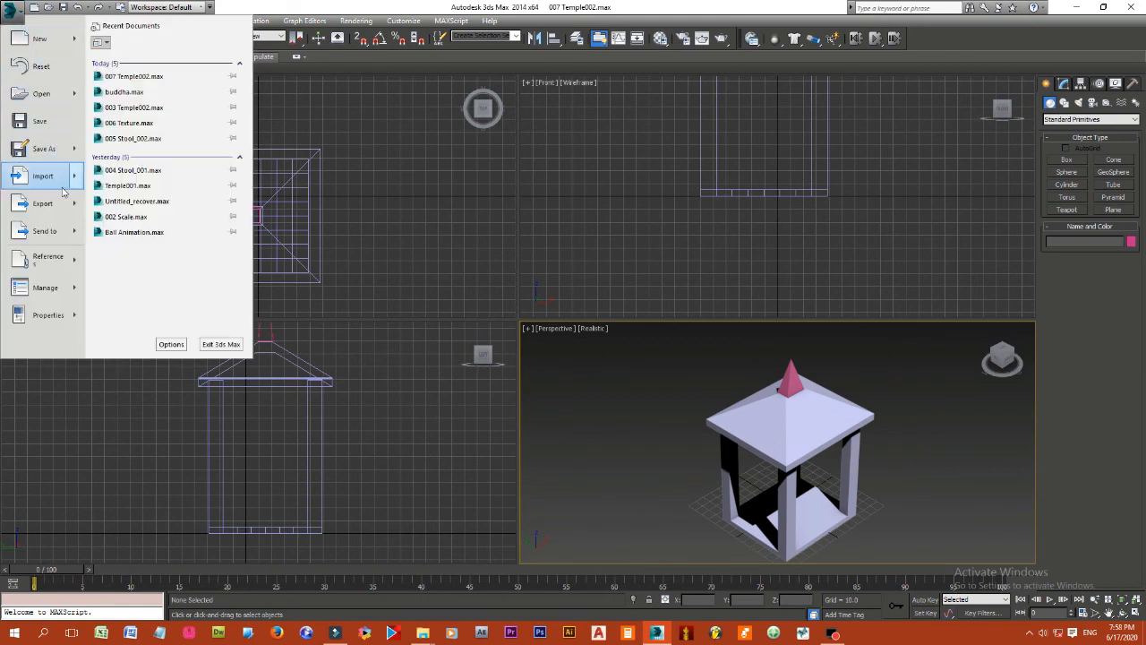
mouse_move(60, 188)
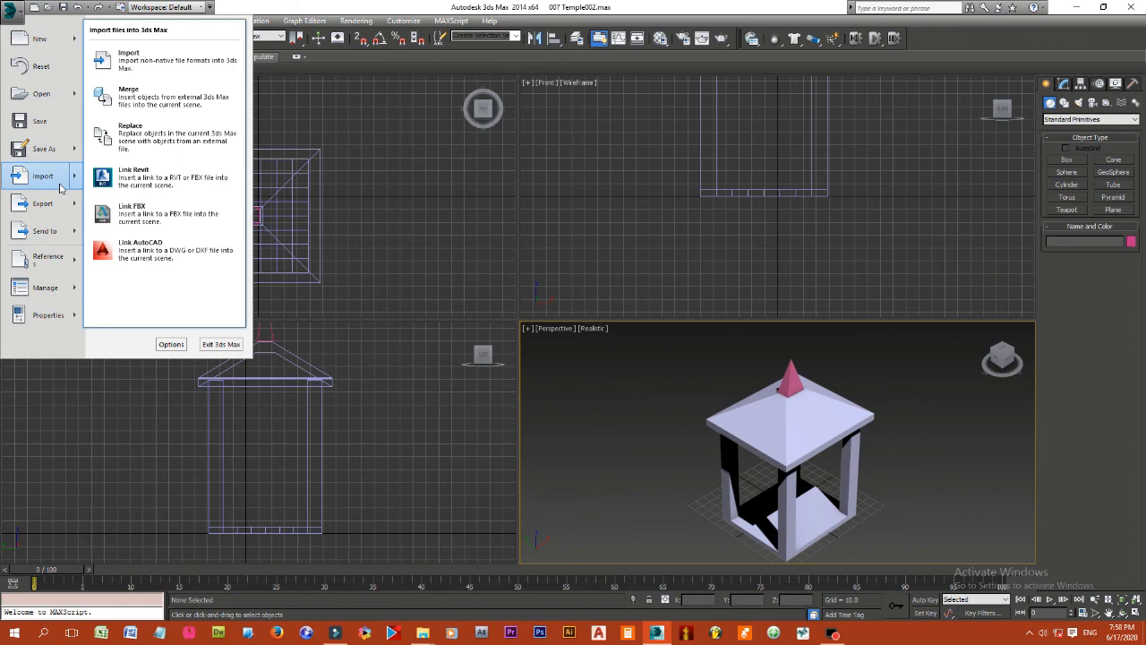
left_click(130, 100)
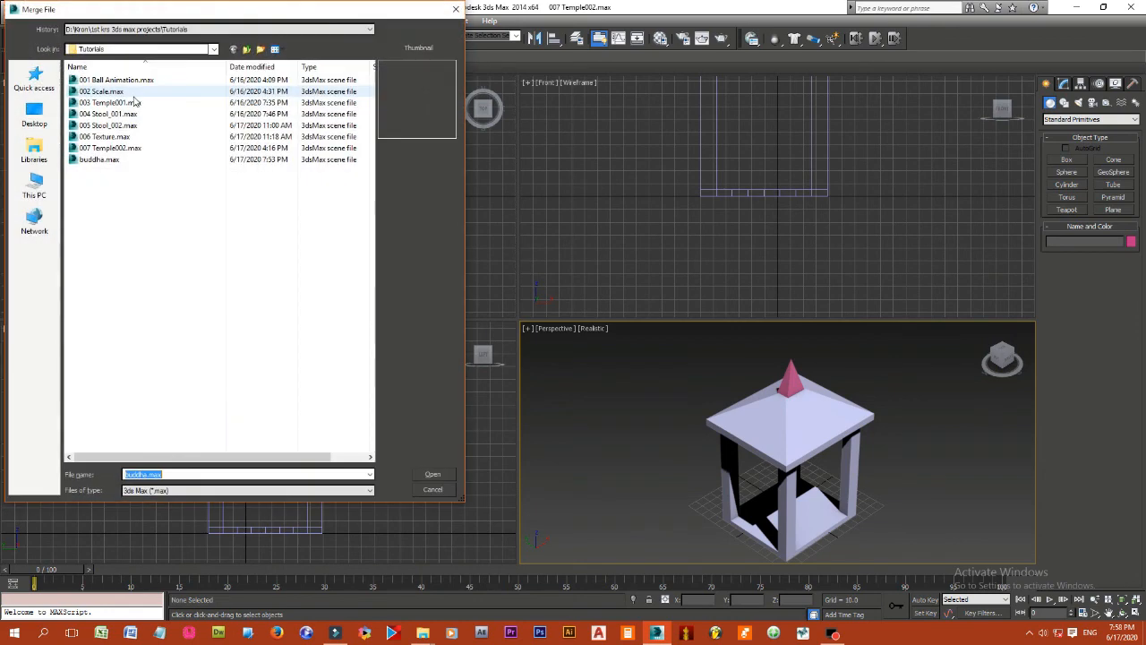
double_click(124, 162)
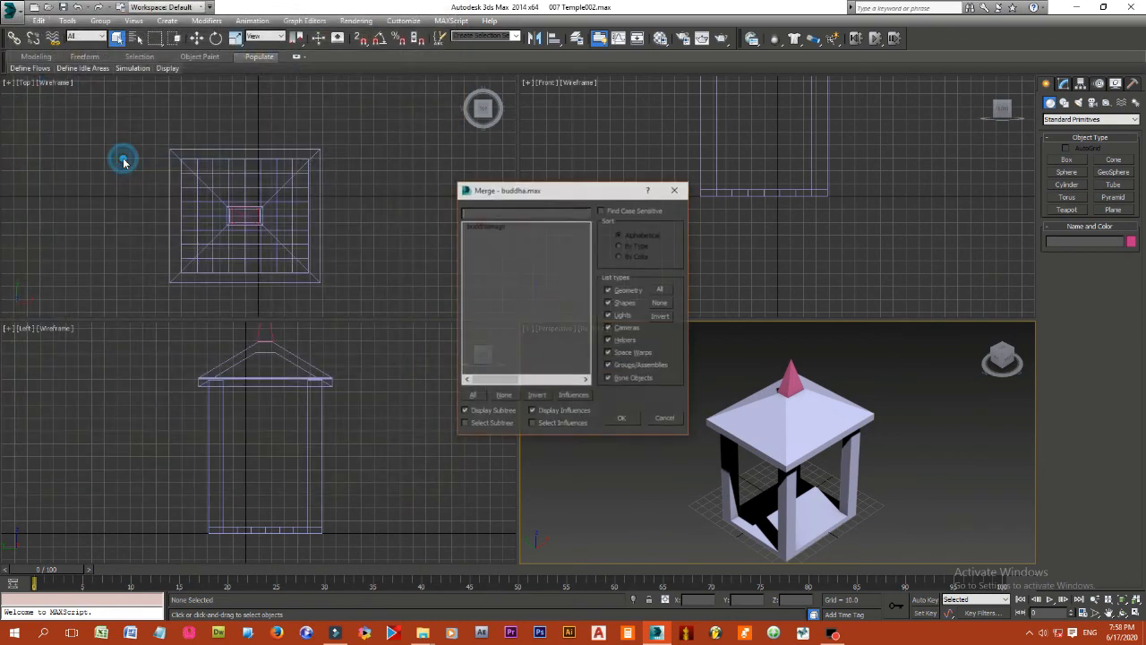
left_click(480, 226)
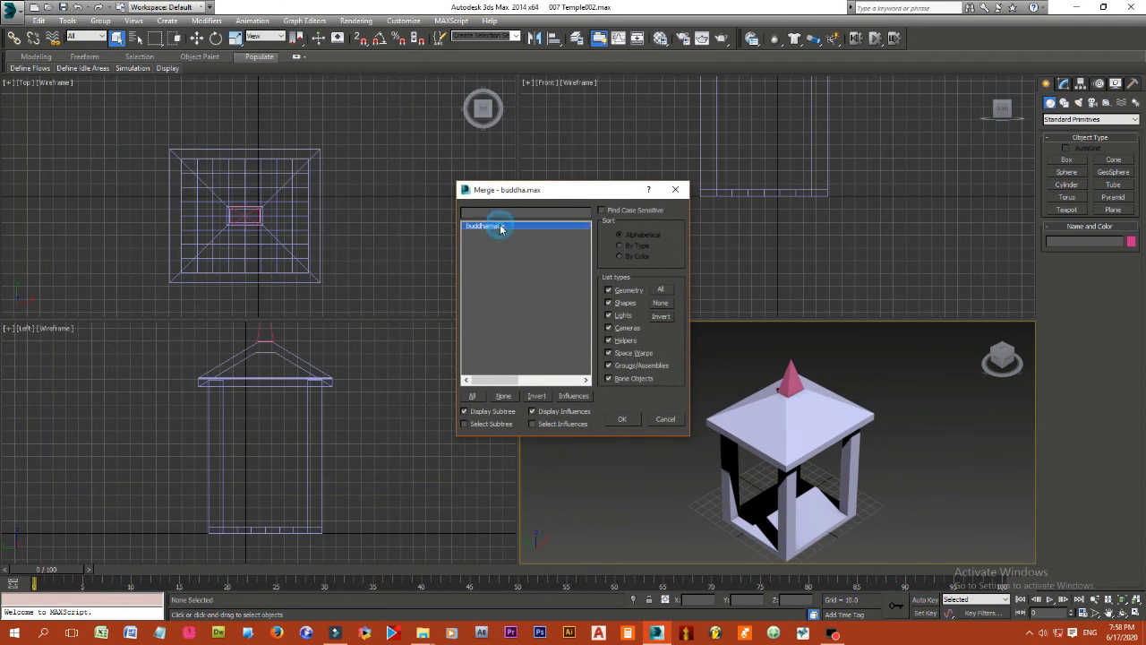
left_click(623, 420)
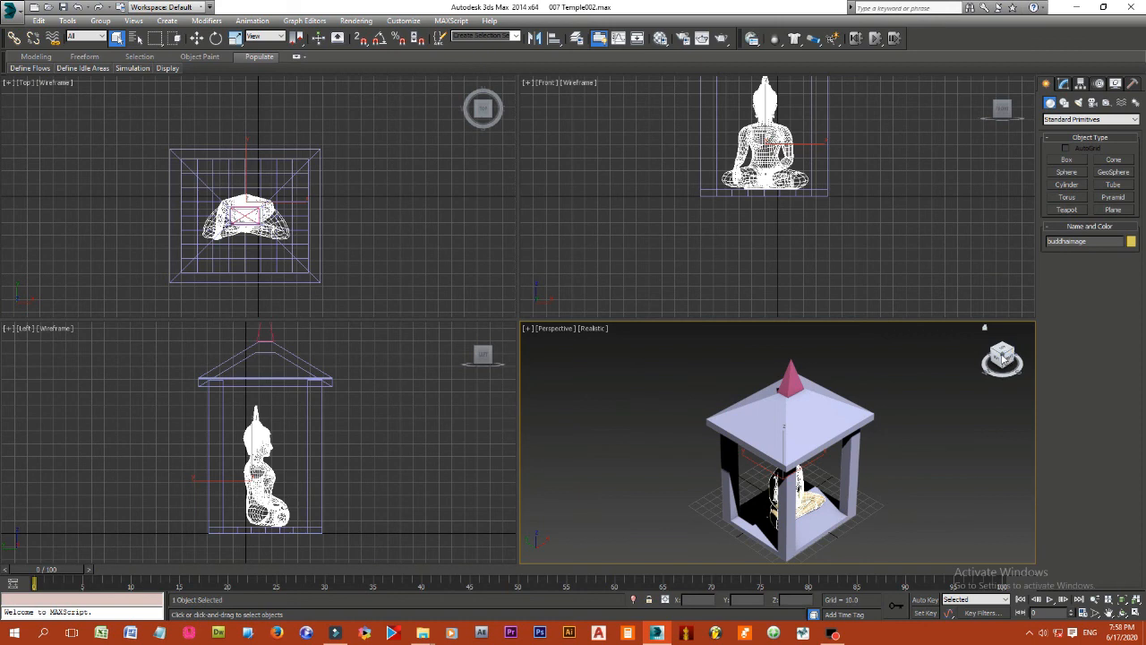
left_click_drag(1002, 358, 950, 359)
left_click(953, 504)
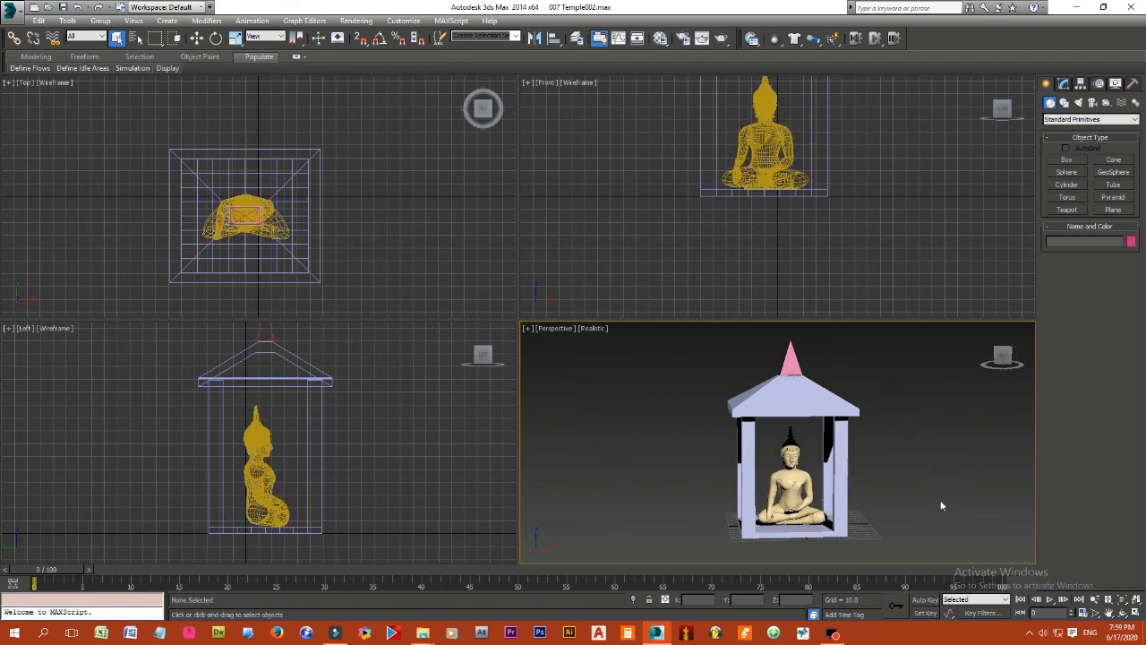